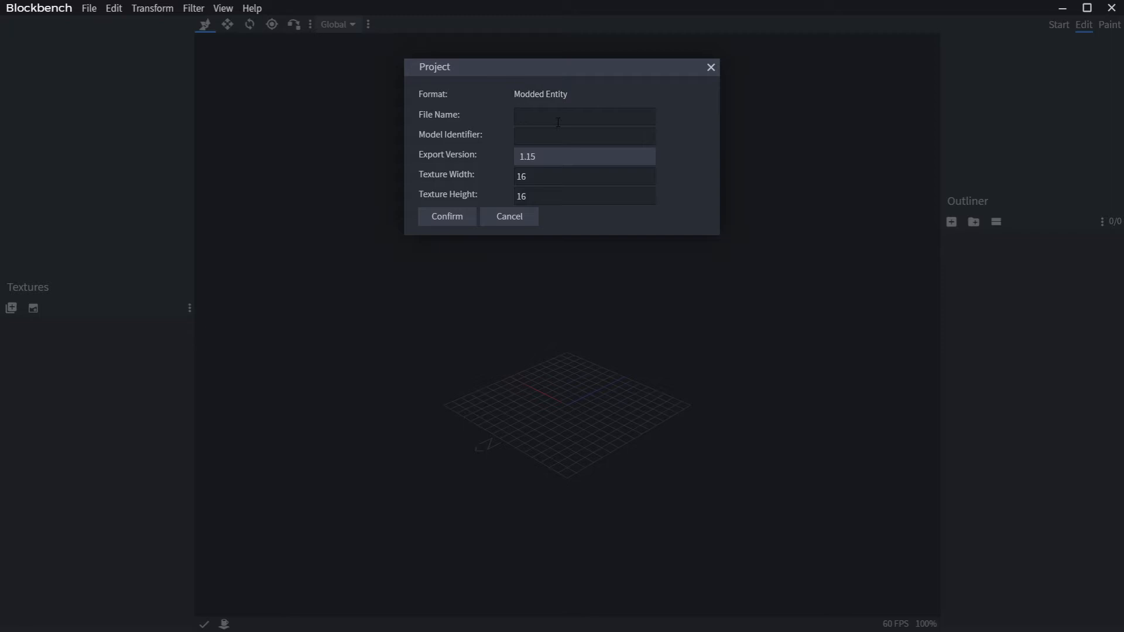
# Set up the Modded Entity project with file name and model identifier "asdf" and a texture size of 19 × 19
pyautogui.write('asdfasdf')
pyautogui.moveTo(521, 178); pyautogui.dragTo(527, 182)
pyautogui.click(527, 181)
pyautogui.click(553, 199)
pyautogui.write('9')
pyautogui.click(459, 217)
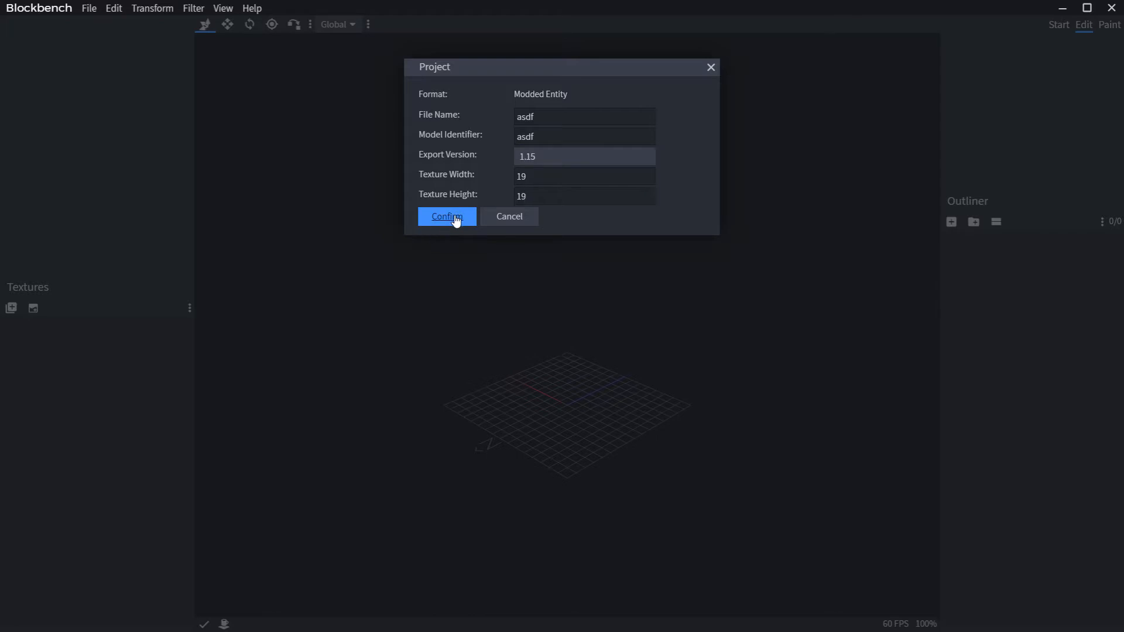
# Create a blank white texture named "the text" in the folder "asdf" with resolution 19
pyautogui.click(33, 310)
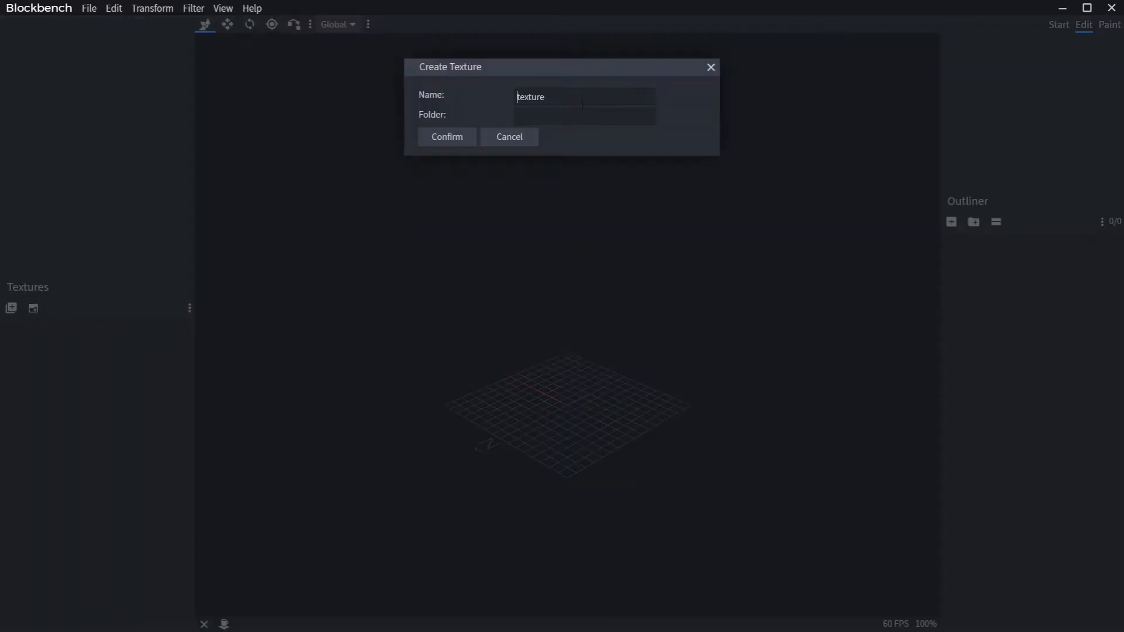
pyautogui.moveTo(583, 104); pyautogui.dragTo(519, 106)
pyautogui.write('the')
pyautogui.write(' te')
pyautogui.write('xt')
pyautogui.write('asdf')
pyautogui.click(464, 138)
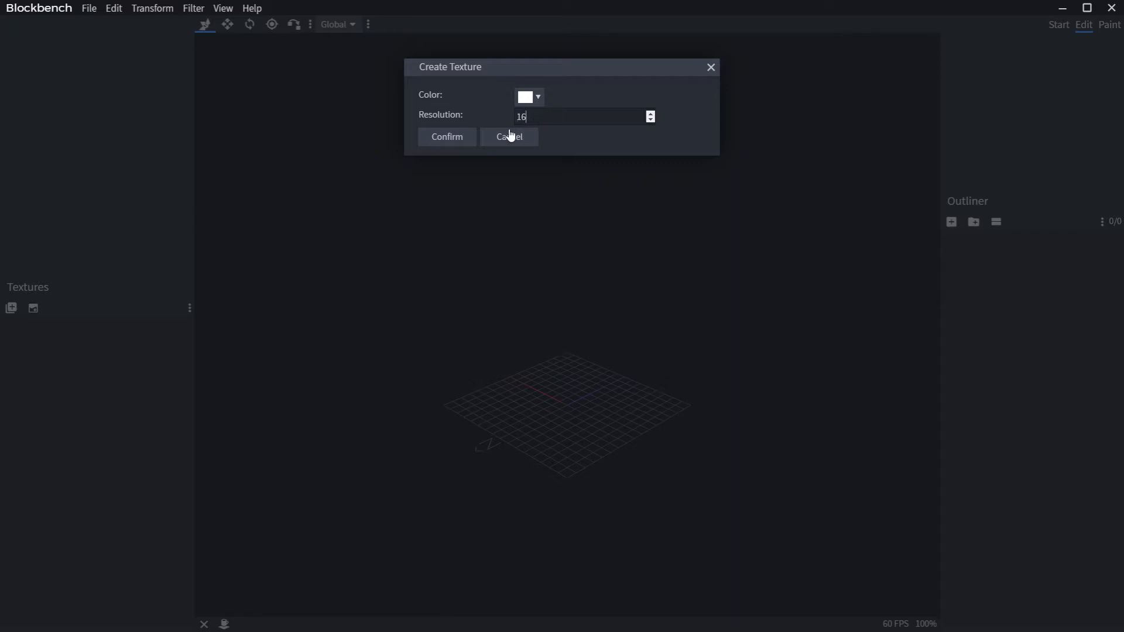
pyautogui.click(550, 121)
pyautogui.write('9')
pyautogui.click(469, 135)
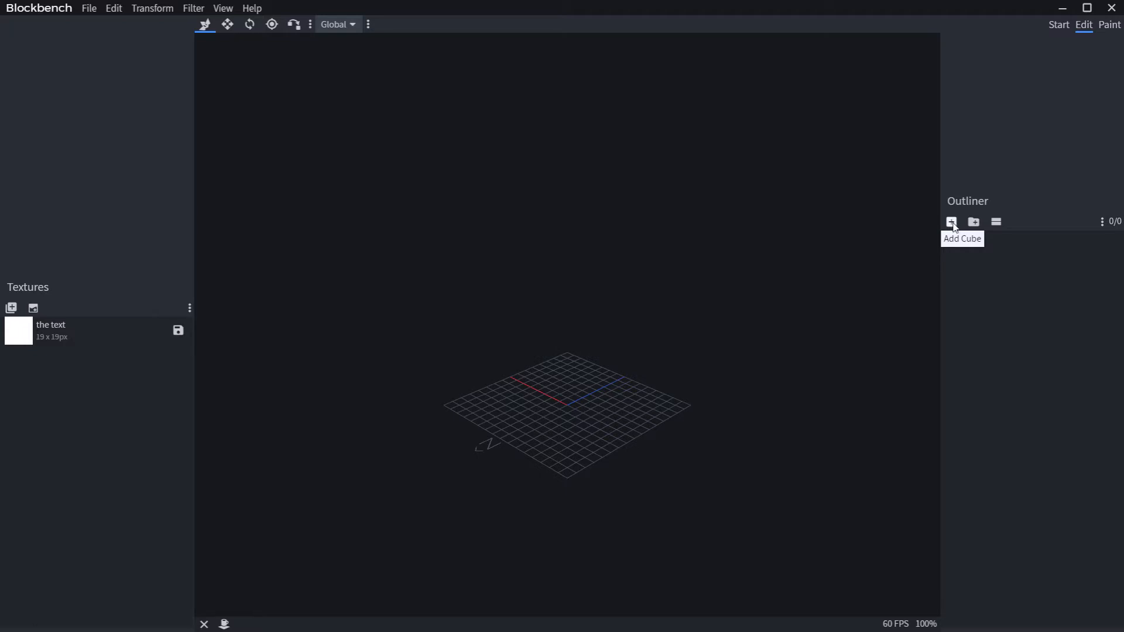
# Add a cube and resize it to 5 × 7 × 3, extending it toward negative X, upward and toward negative Z
pyautogui.click(953, 226)
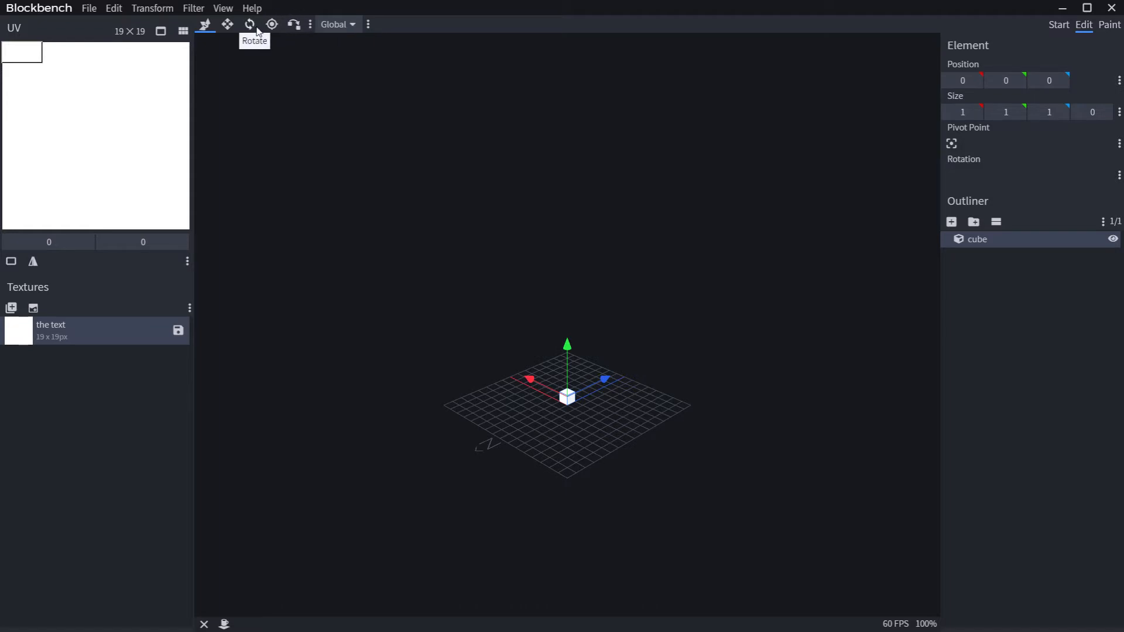
pyautogui.click(227, 24)
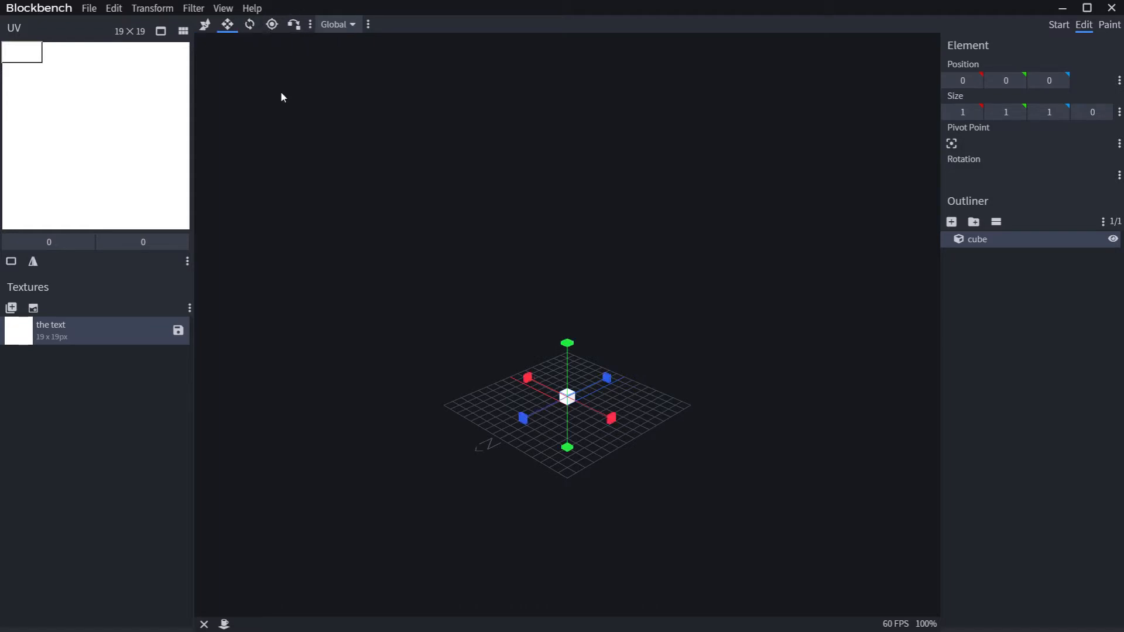
pyautogui.moveTo(616, 420); pyautogui.dragTo(652, 448)
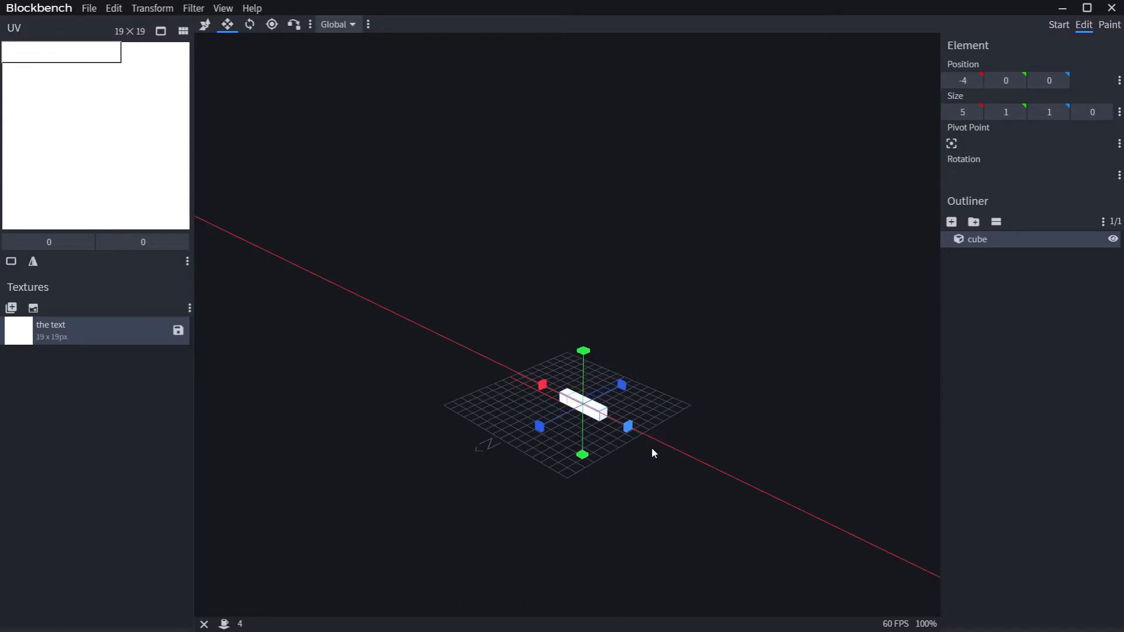
pyautogui.moveTo(585, 360); pyautogui.dragTo(589, 291)
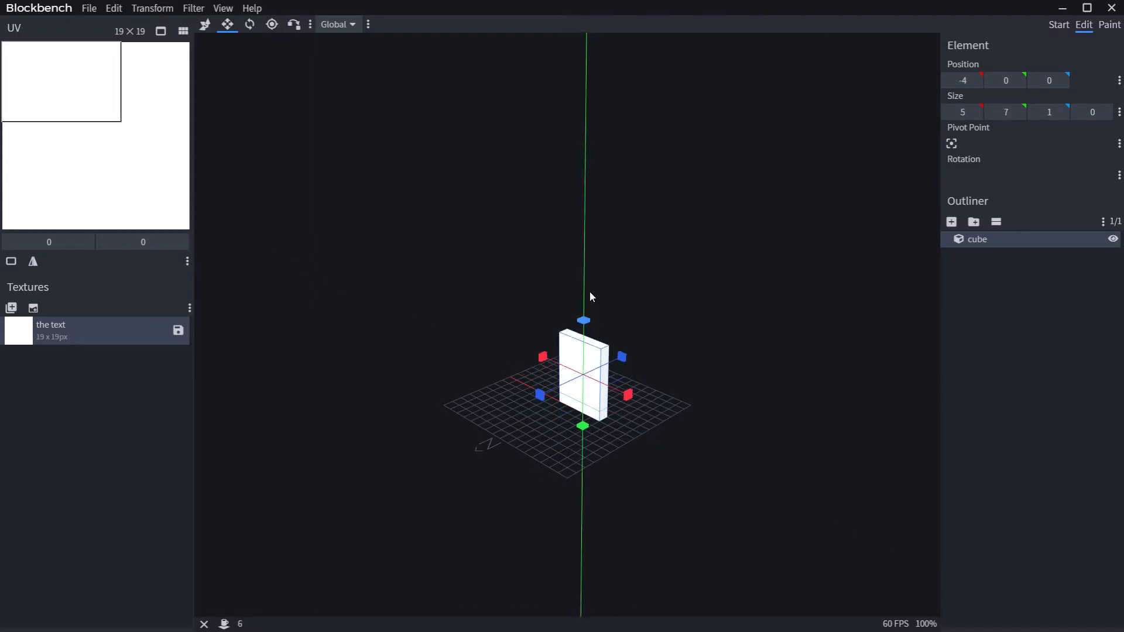
pyautogui.moveTo(547, 393); pyautogui.dragTo(528, 406)
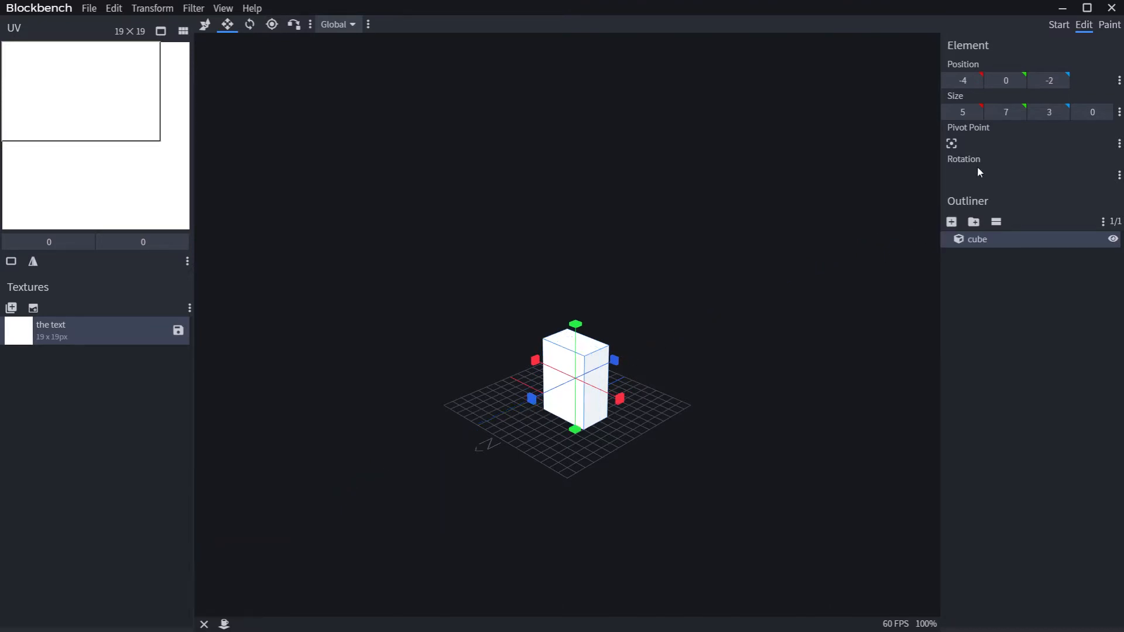
# Resize the texture "the text" to 30 × 30 with transparent fill
pyautogui.rightClick(87, 348)
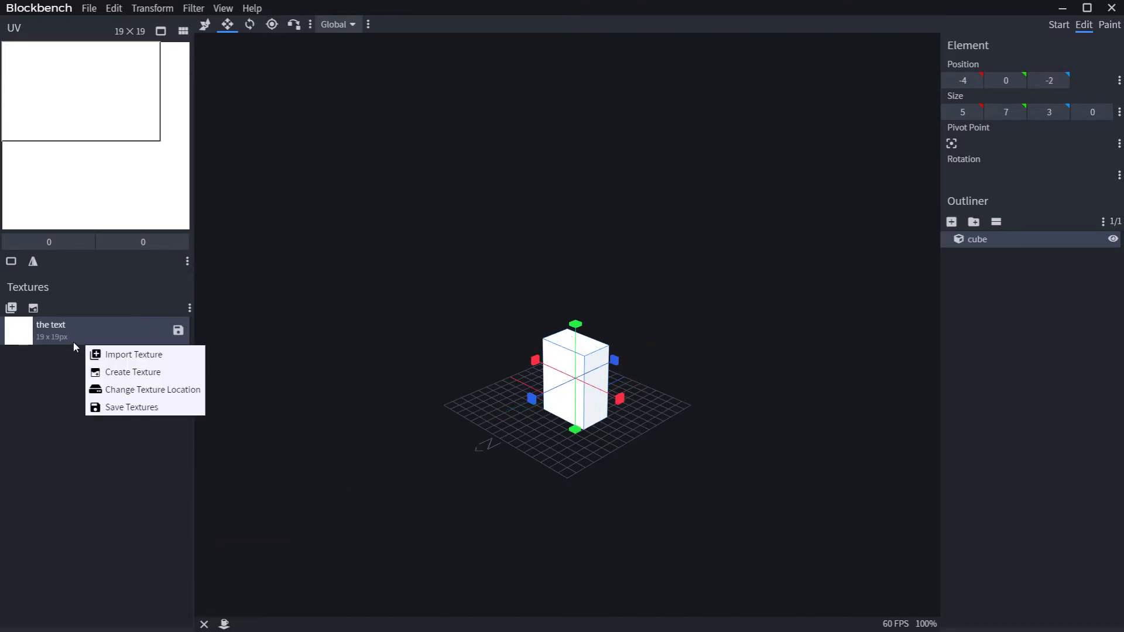
pyautogui.rightClick(53, 336)
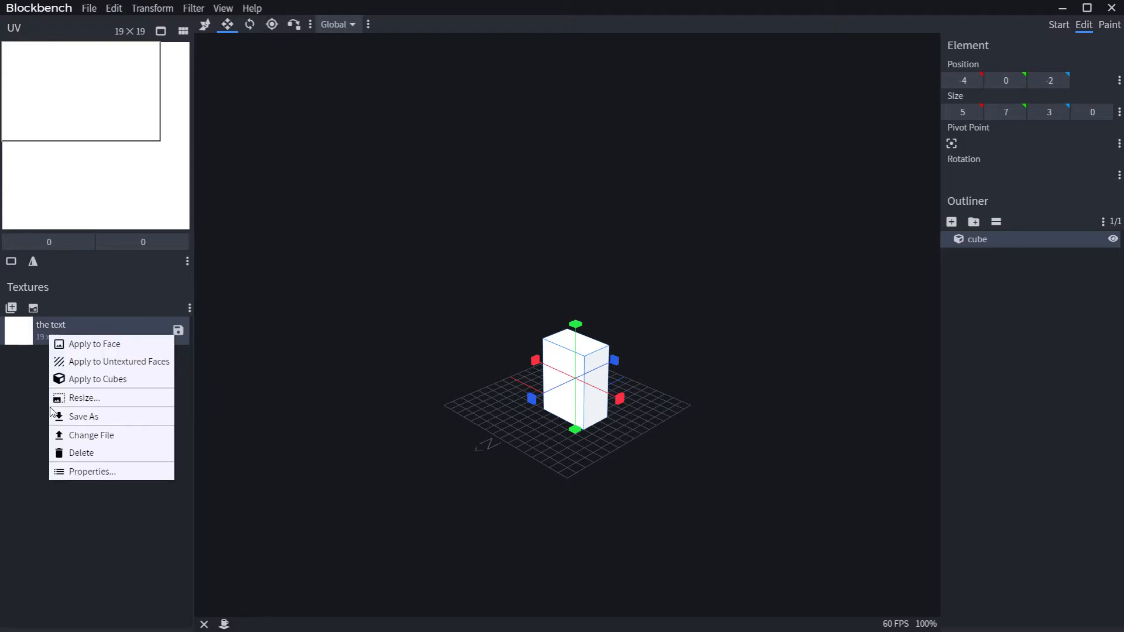
pyautogui.click(84, 400)
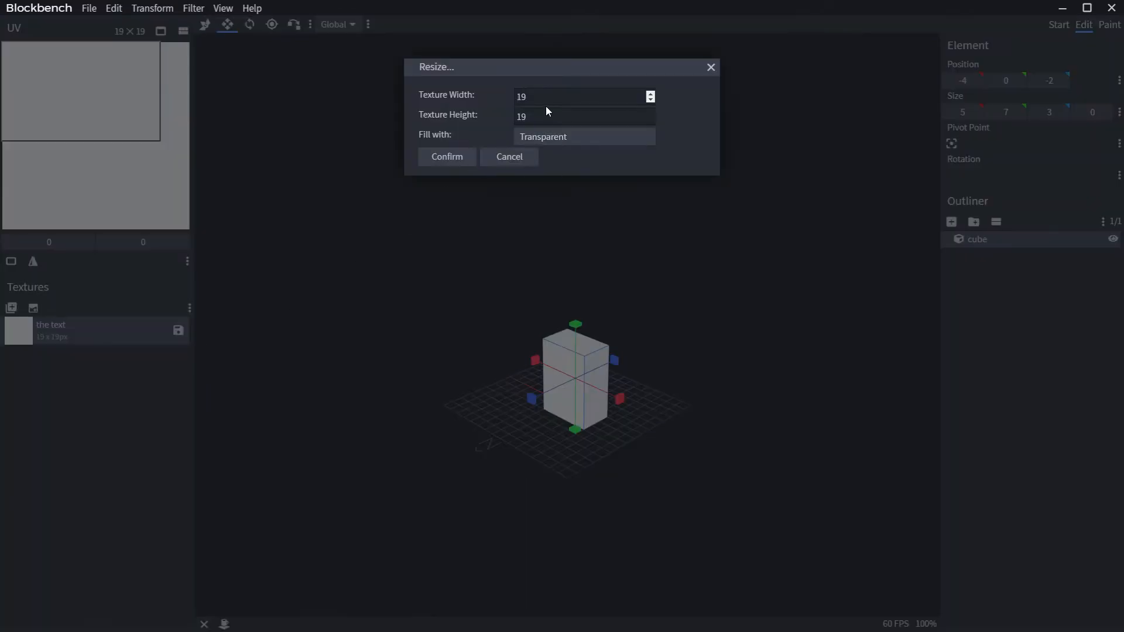
pyautogui.doubleClick(524, 97)
pyautogui.write('30')
pyautogui.press('Tab')
pyautogui.write('30')
pyautogui.click(447, 157)
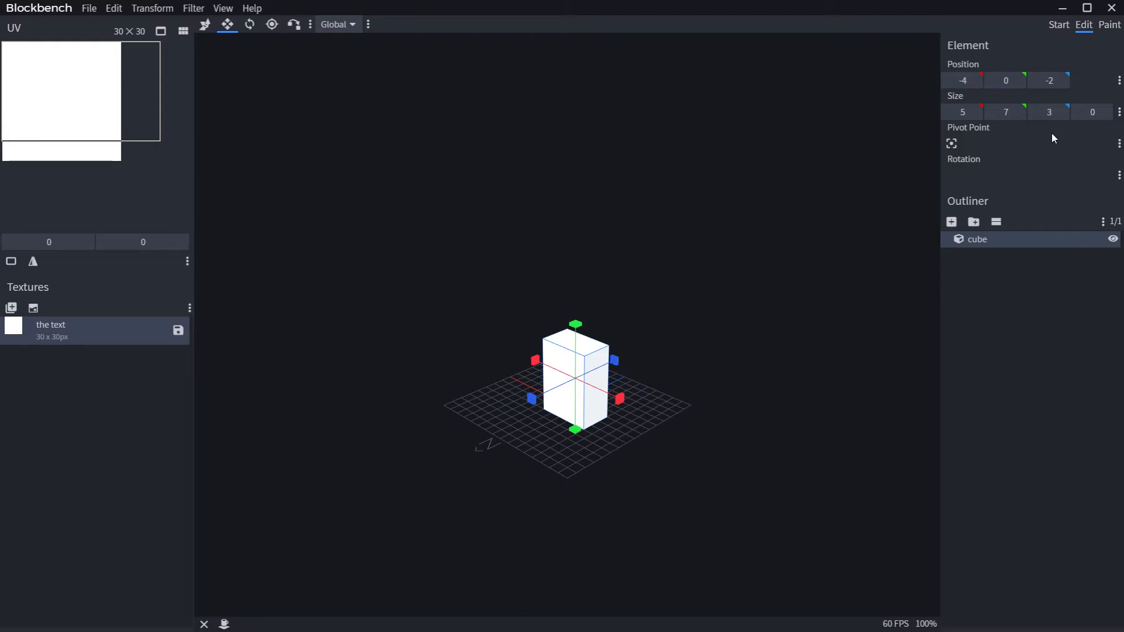
# In Paint mode, choose white (#ffffff) and fill the whole texture with the Paint Bucket
pyautogui.click(1110, 25)
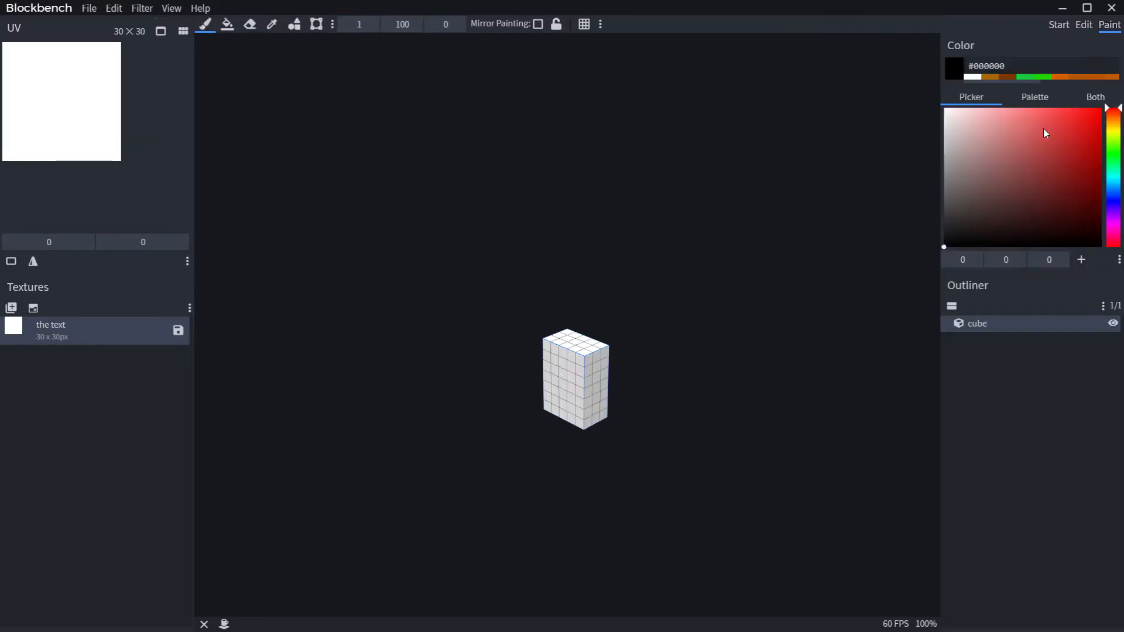
pyautogui.click(953, 238)
pyautogui.moveTo(955, 242); pyautogui.dragTo(949, 90)
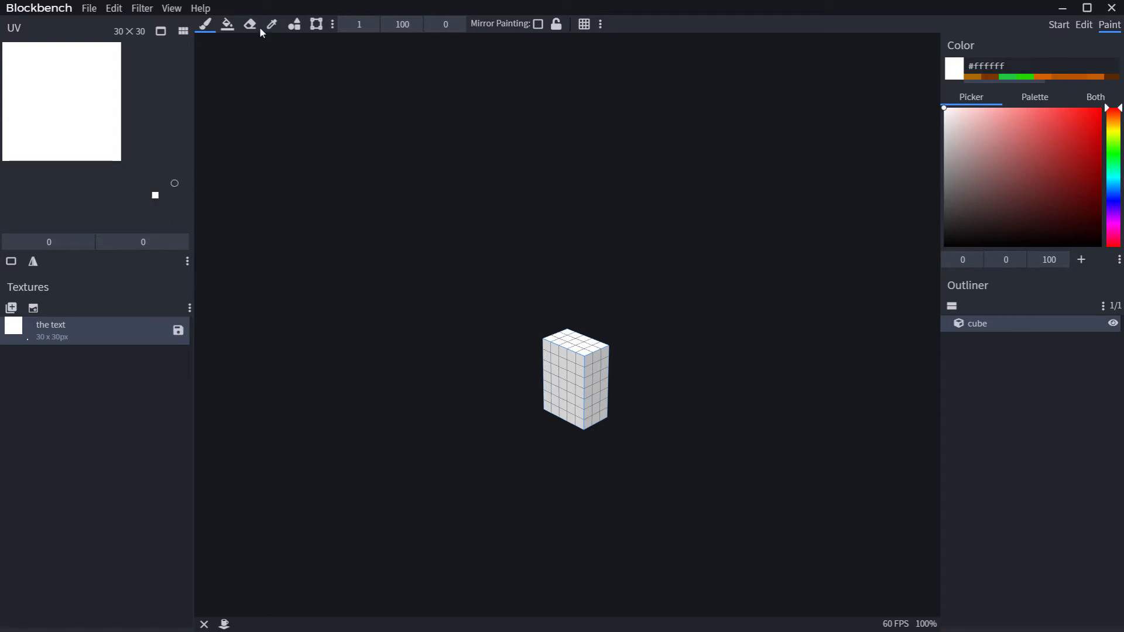
pyautogui.click(227, 27)
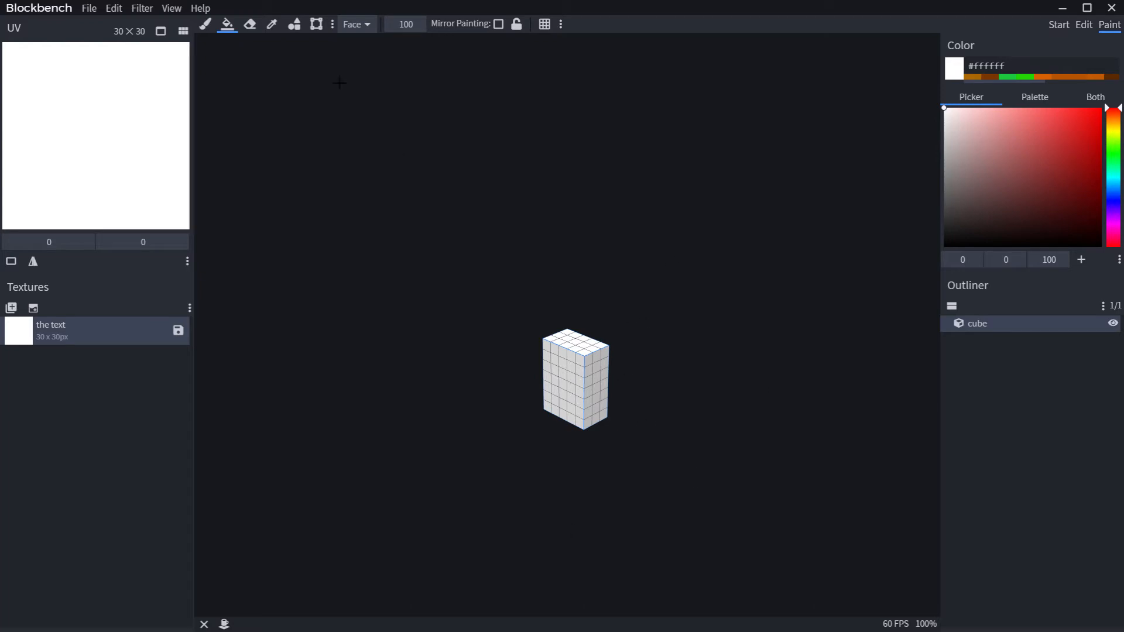
# Erase a freehand scribble in the lower part of the texture and fill the area back with white
pyautogui.click(250, 24)
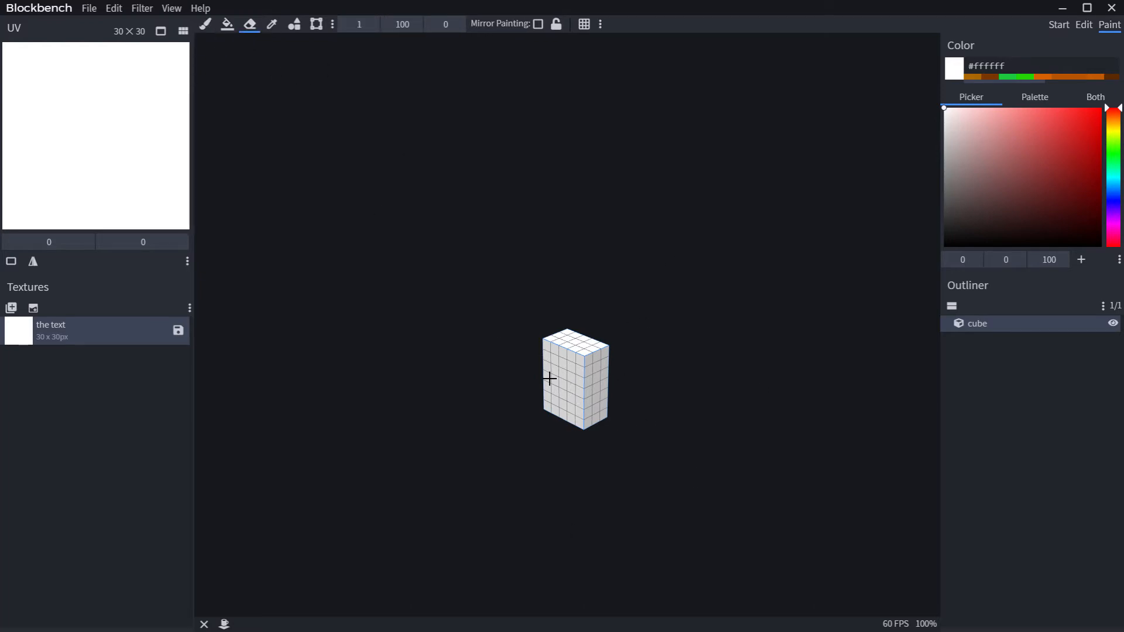
pyautogui.moveTo(101, 150)
pyautogui.mouseDown()
pyautogui.moveTo(105, 160)
pyautogui.moveTo(78, 146)
pyautogui.moveTo(117, 152)
pyautogui.moveTo(134, 141)
pyautogui.mouseUp()
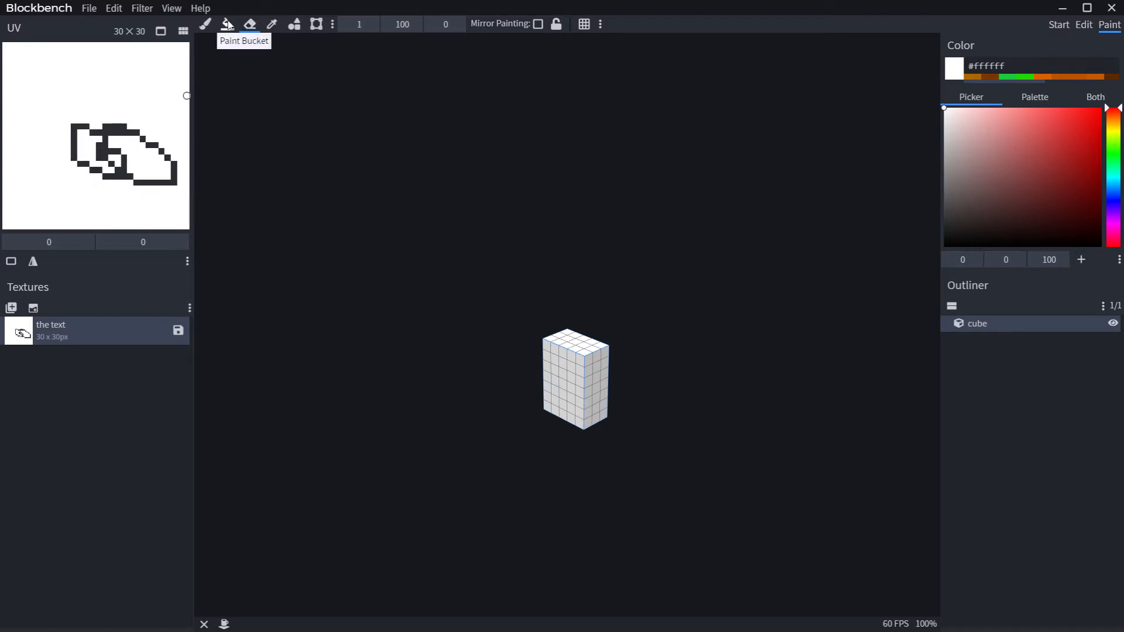
pyautogui.click(228, 24)
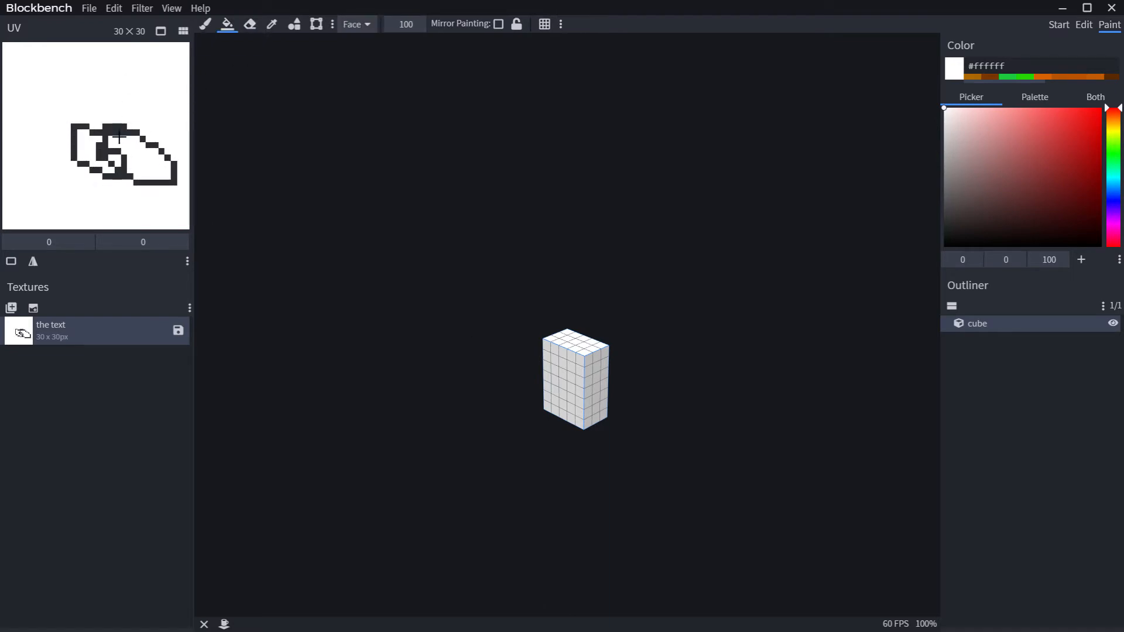
pyautogui.click(156, 144)
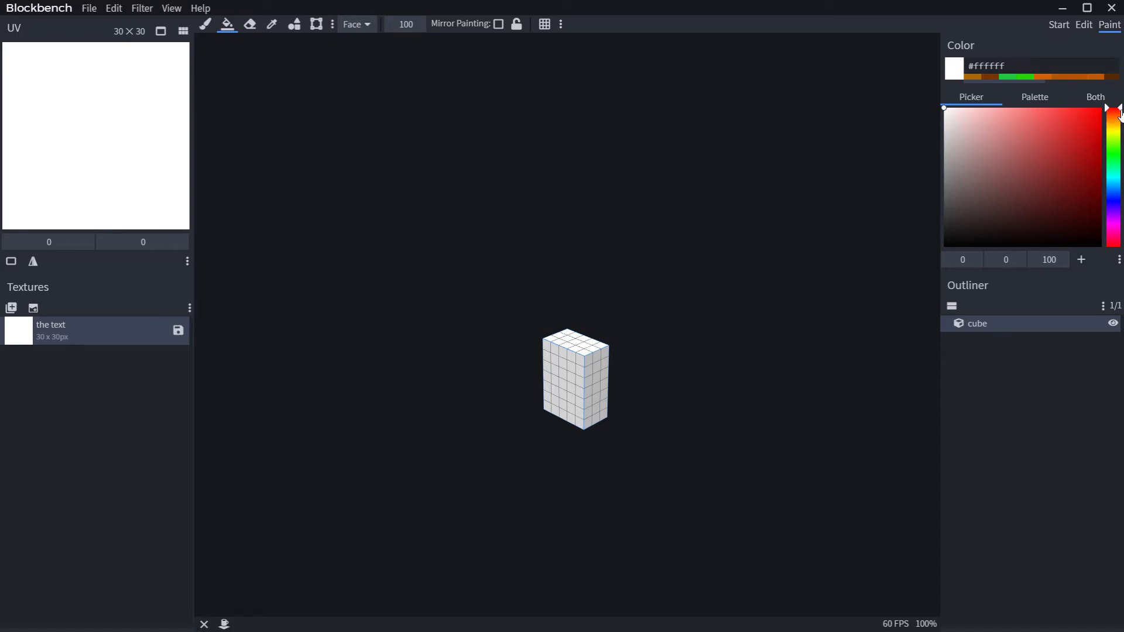
# Shift the paint colour's hue to violet, then sample the cube's white with the Color Picker
pyautogui.moveTo(1119, 111)
pyautogui.mouseDown()
pyautogui.moveTo(1120, 225)
pyautogui.moveTo(1119, 143)
pyautogui.moveTo(1120, 209)
pyautogui.mouseUp()
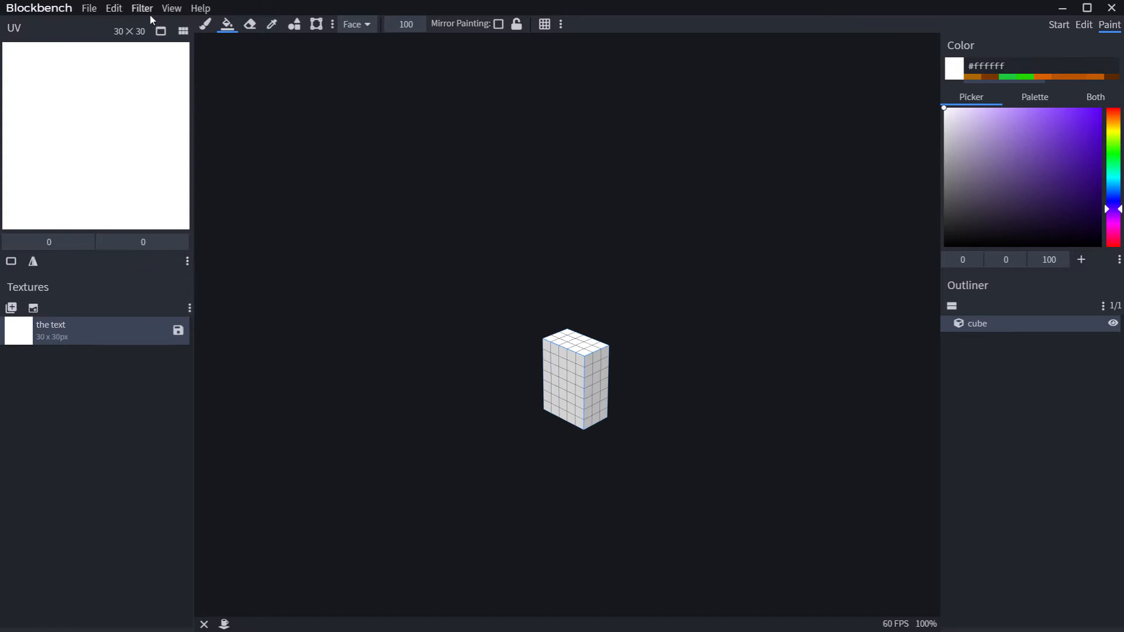
pyautogui.click(296, 26)
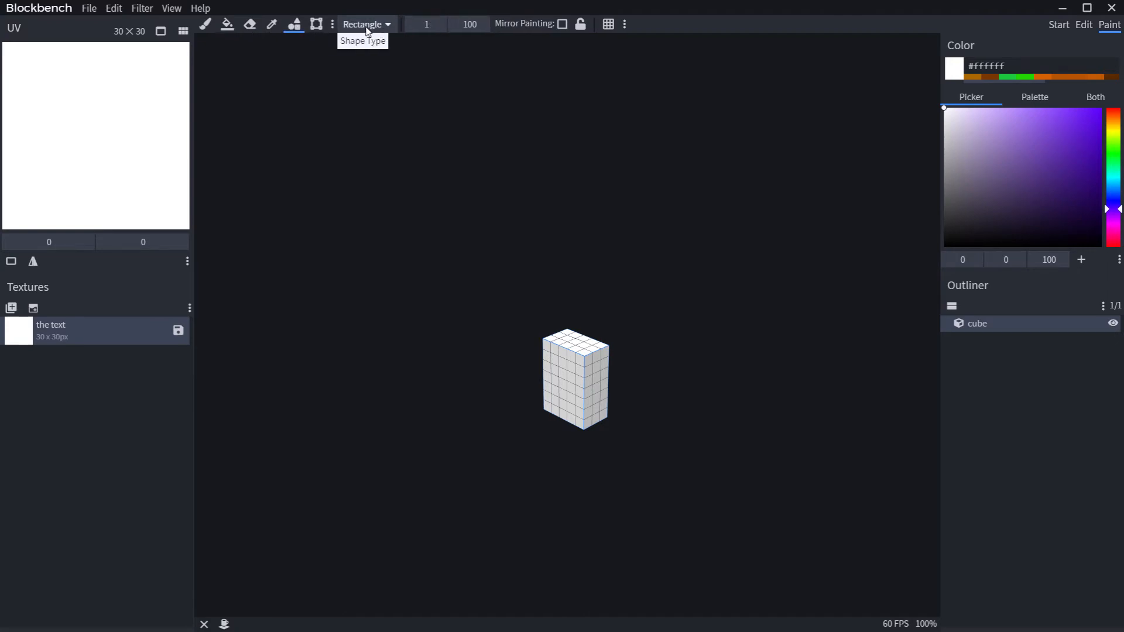
pyautogui.click(272, 26)
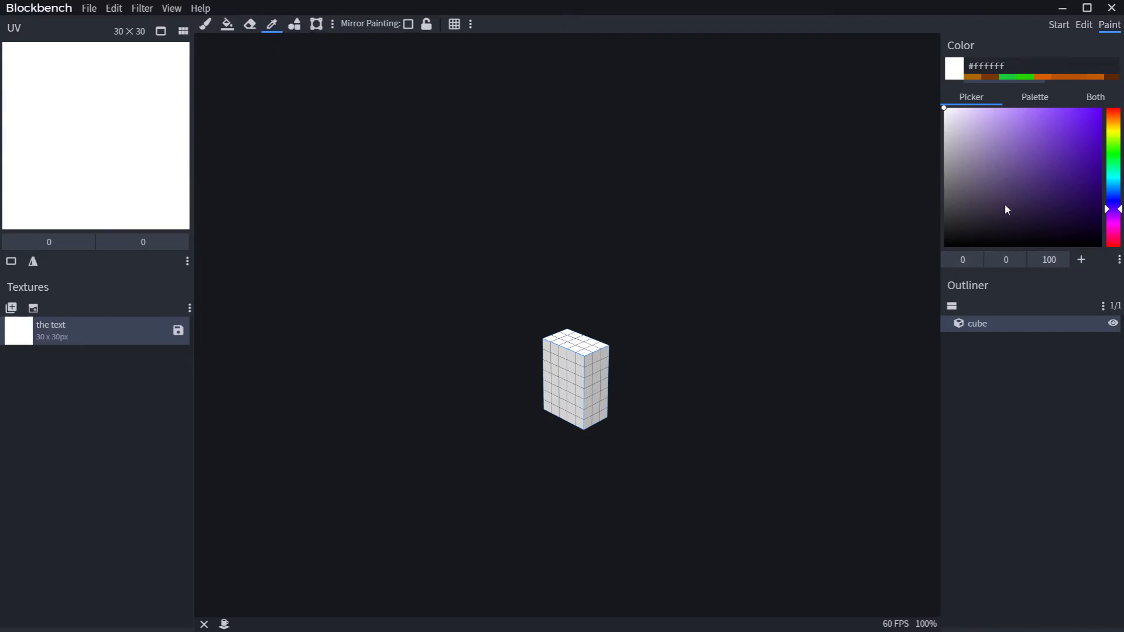
pyautogui.click(578, 401)
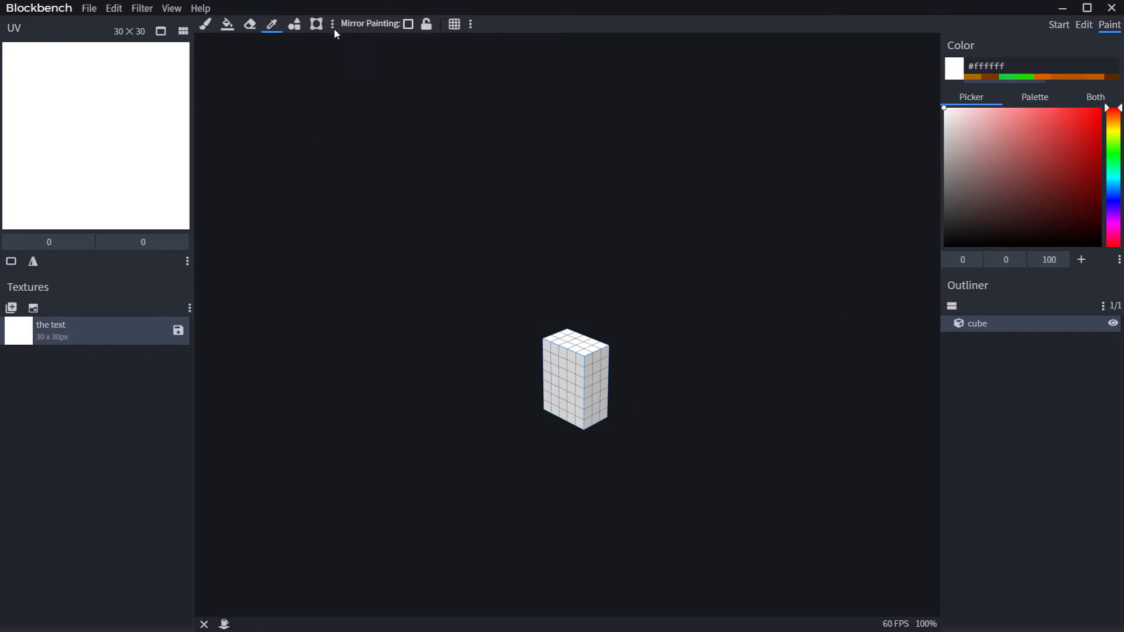
# Examine the shape types of the shape tool and the fill modes of the Paint Bucket
pyautogui.click(294, 24)
pyautogui.click(386, 25)
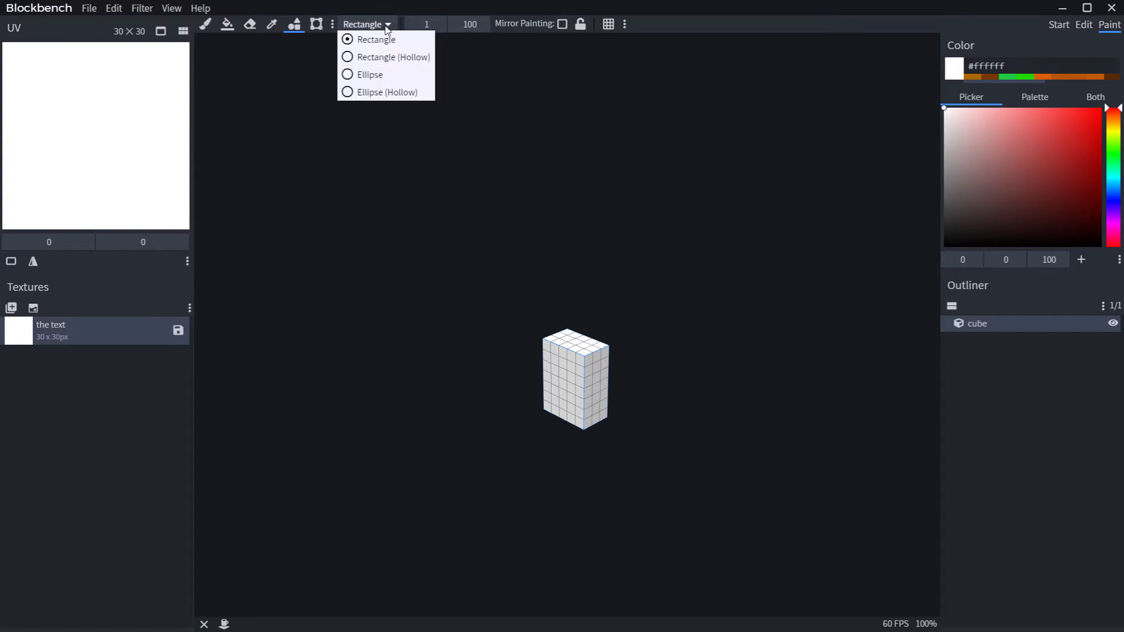
pyautogui.click(316, 24)
pyautogui.click(250, 24)
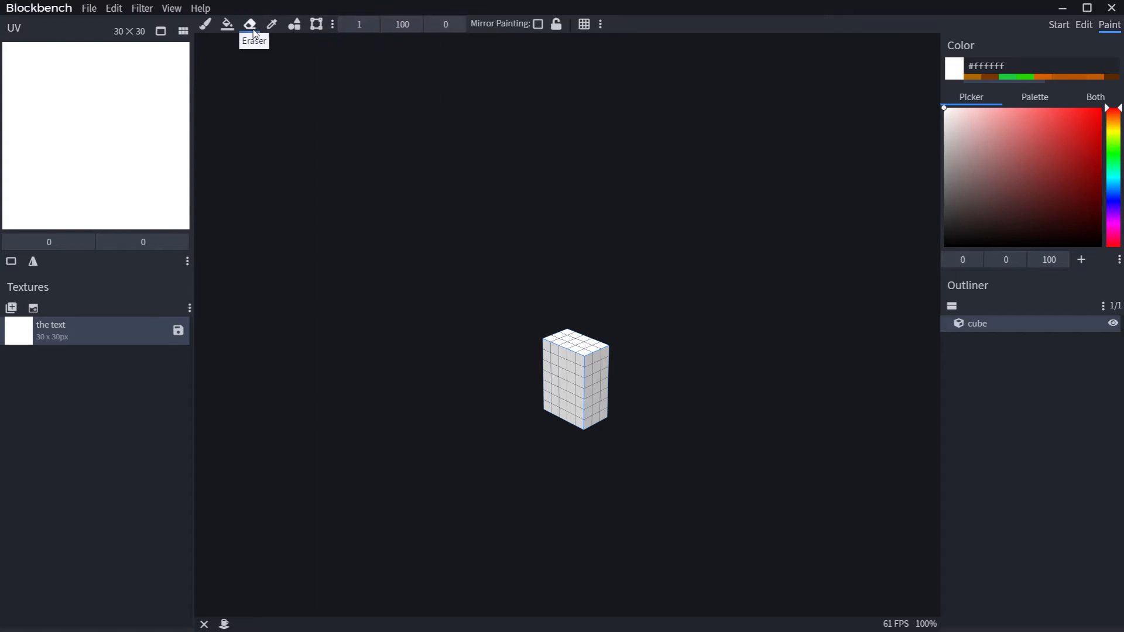
pyautogui.click(227, 24)
pyautogui.click(353, 24)
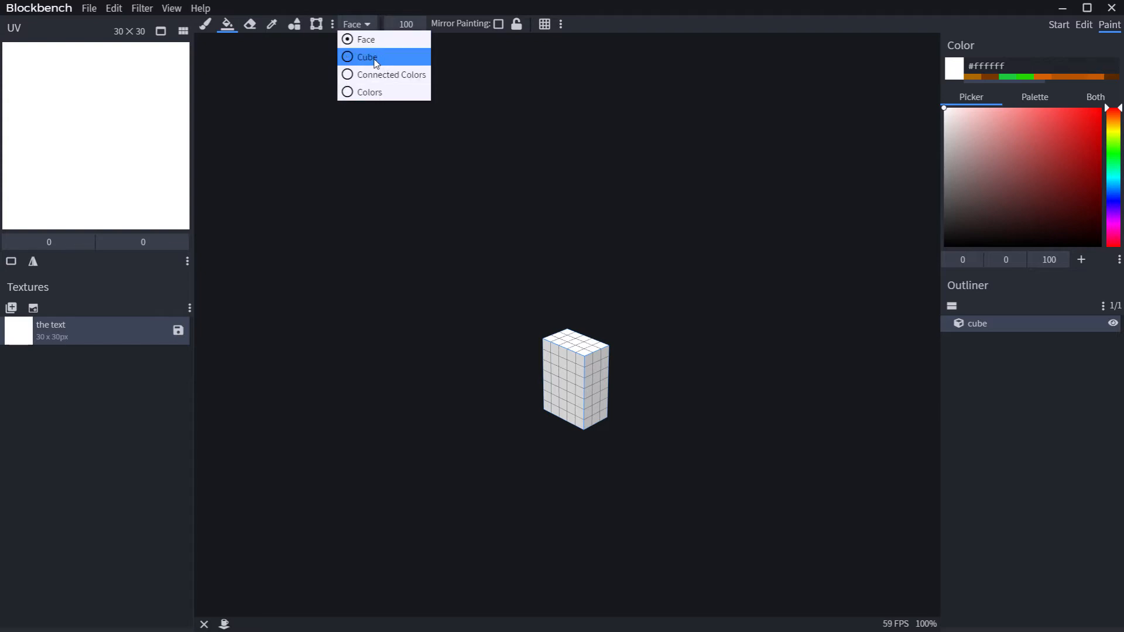
pyautogui.click(364, 27)
pyautogui.click(364, 27)
pyautogui.click(624, 134)
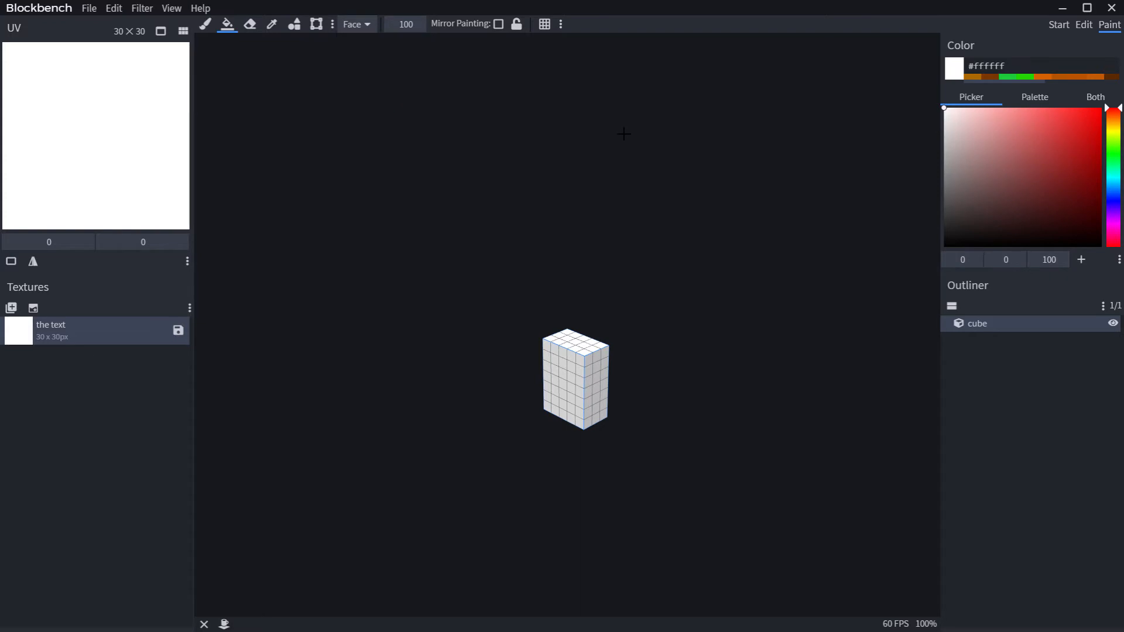
# Return to Edit mode, add a second cube and move it up to Y position 7 on top of the first
pyautogui.click(1083, 25)
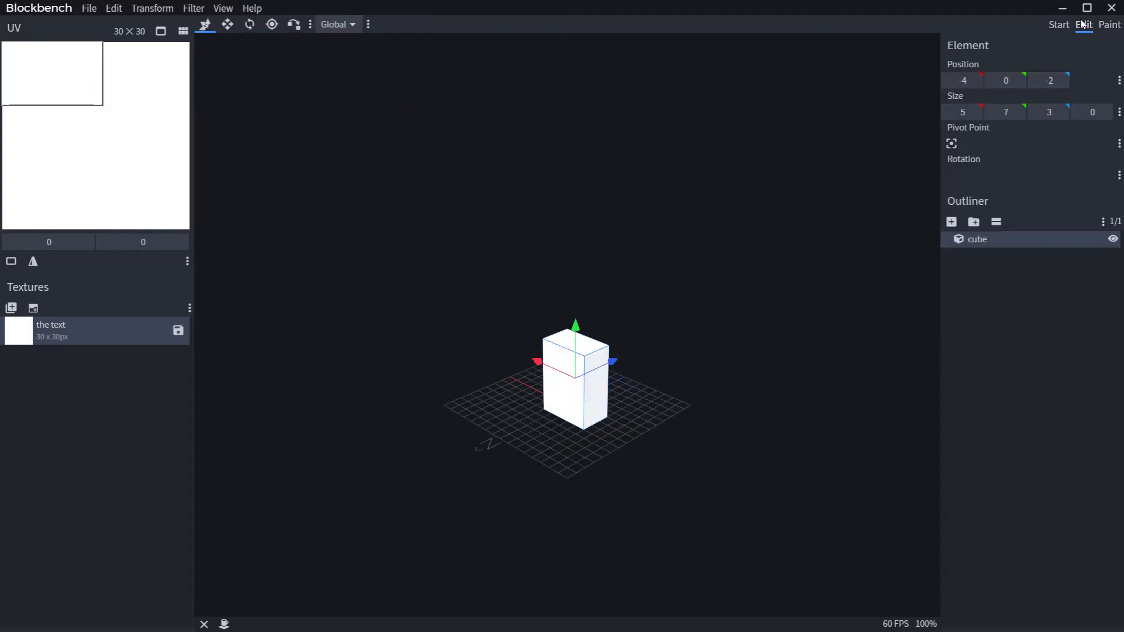
pyautogui.click(952, 222)
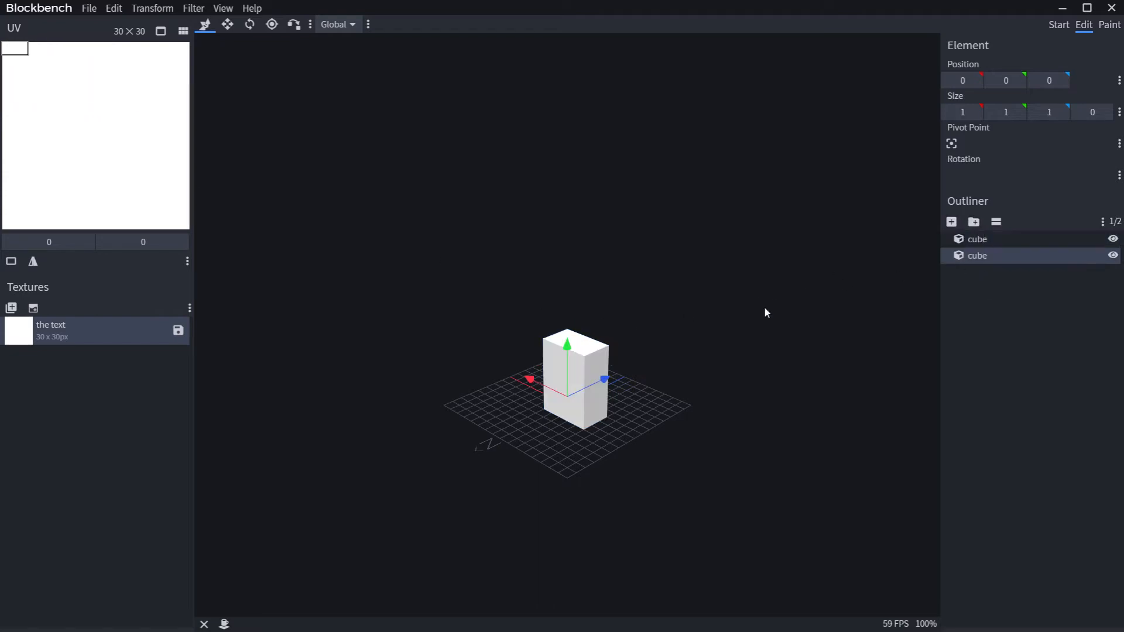
pyautogui.moveTo(569, 354); pyautogui.dragTo(587, 277)
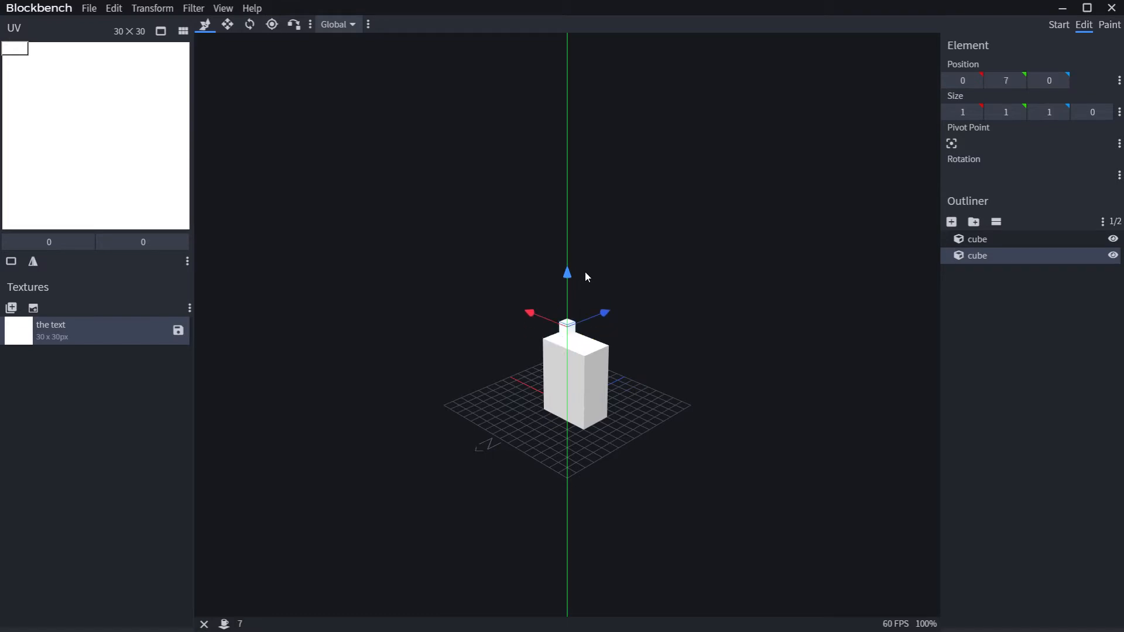
# Resize the upper cube to 17 × 4 × 3 so it spans both sides of the body as a crossbar
pyautogui.click(227, 24)
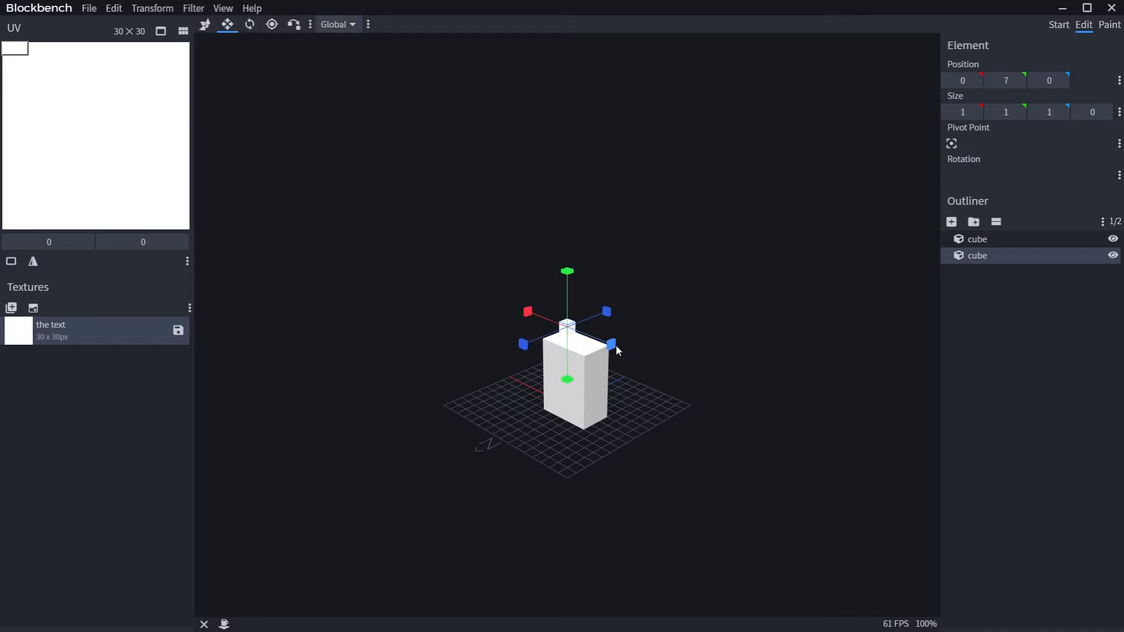
pyautogui.moveTo(616, 347); pyautogui.dragTo(718, 433)
pyautogui.moveTo(564, 364); pyautogui.dragTo(559, 379)
pyautogui.moveTo(558, 340); pyautogui.dragTo(526, 309)
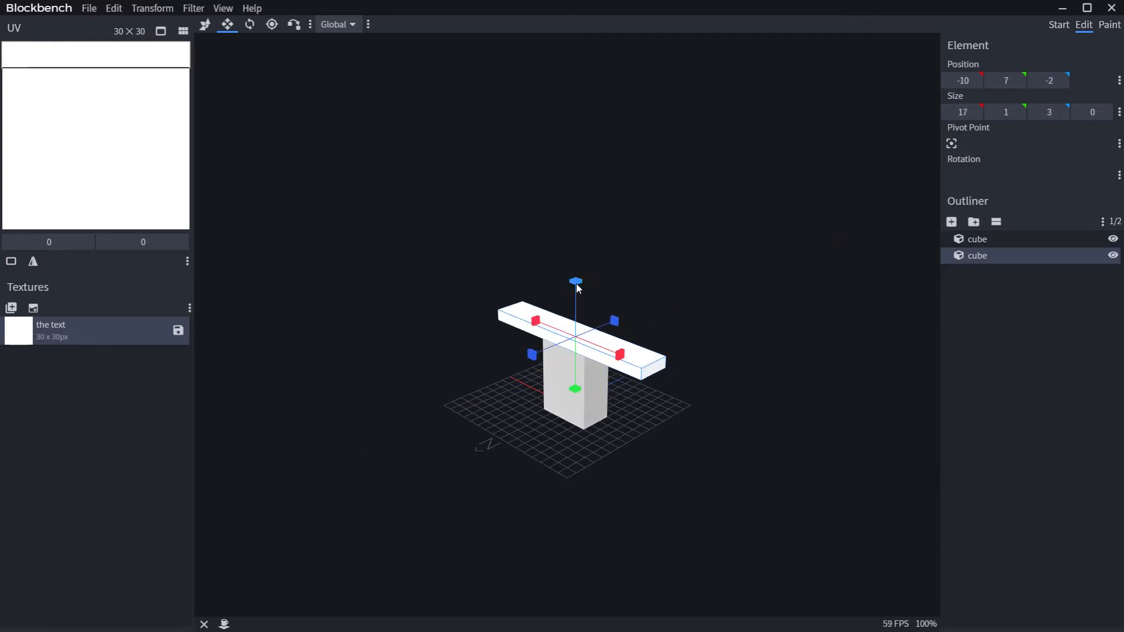
pyautogui.moveTo(577, 283); pyautogui.dragTo(581, 254)
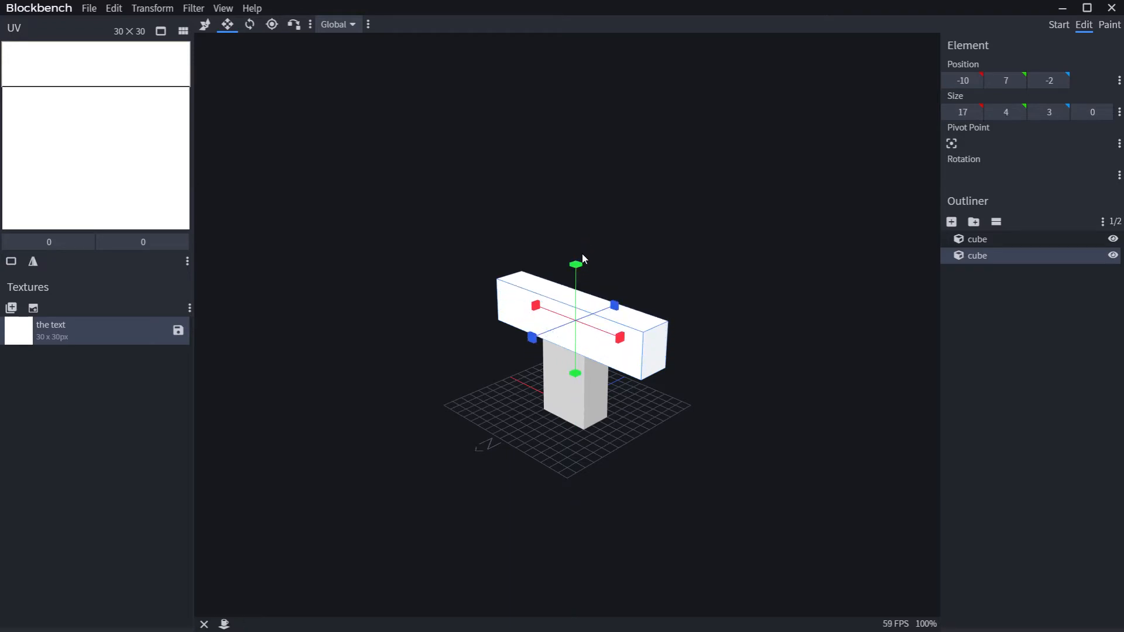
# Add two more cubes to the model
pyautogui.click(957, 223)
pyautogui.click(958, 223)
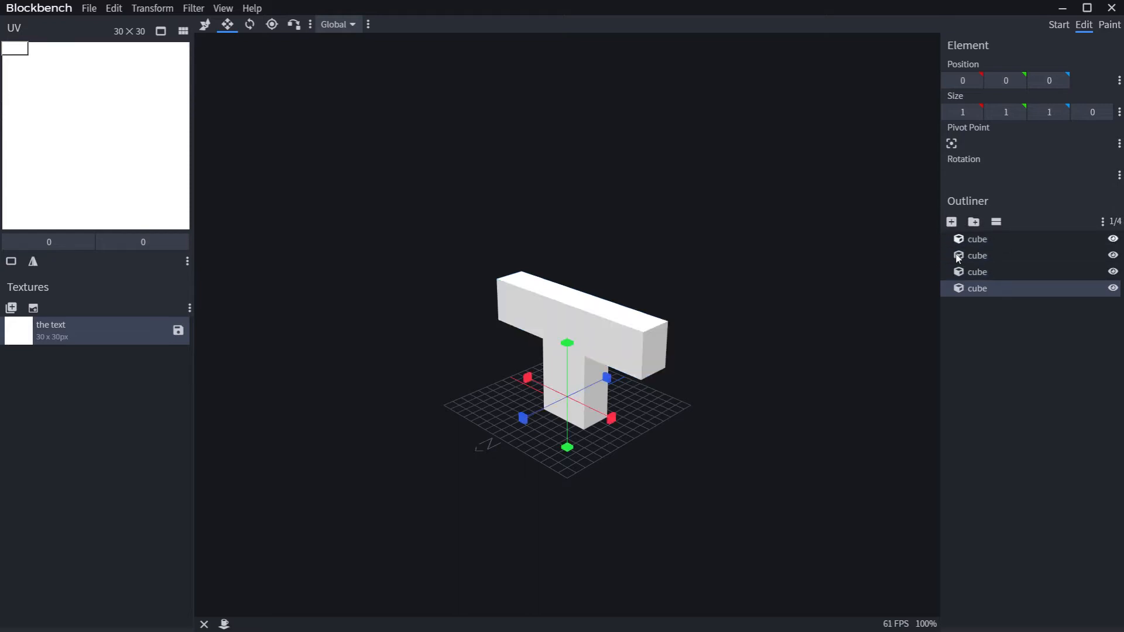
# Delete one of the two spare cubes and move the remaining one to position 6, 10, -3 at the crossbar's end
pyautogui.rightClick(969, 273)
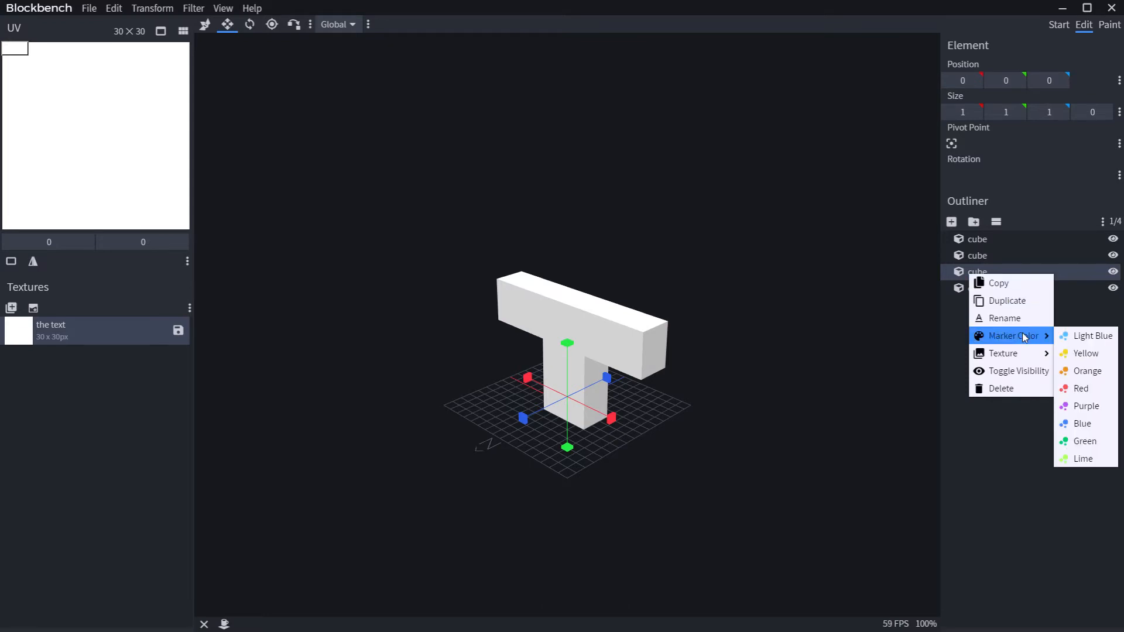
pyautogui.click(1022, 388)
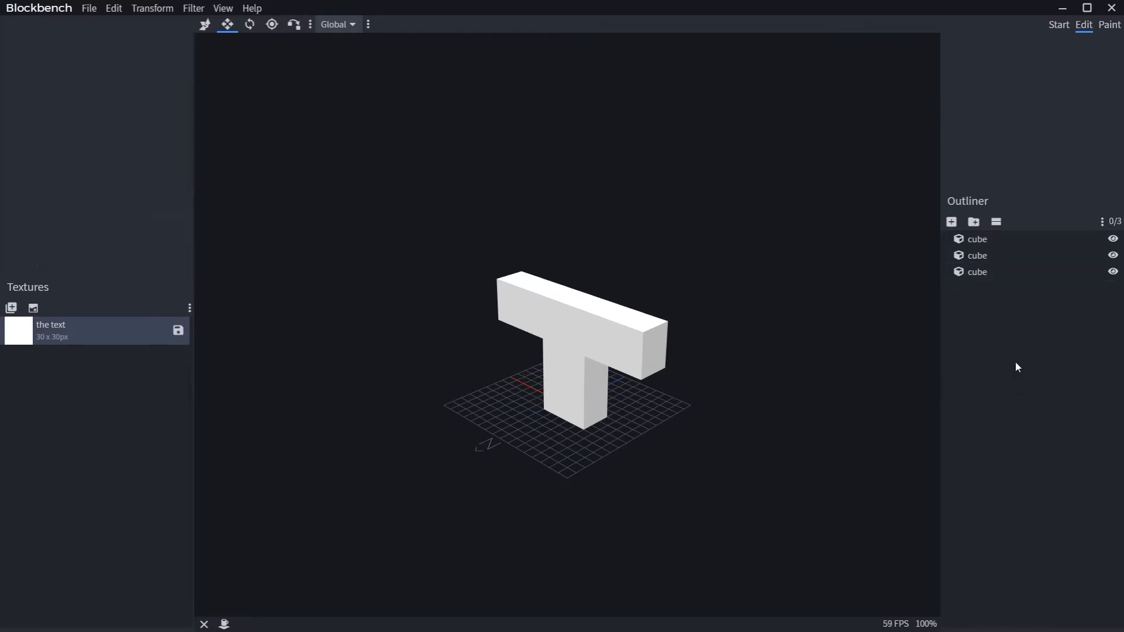
pyautogui.click(975, 271)
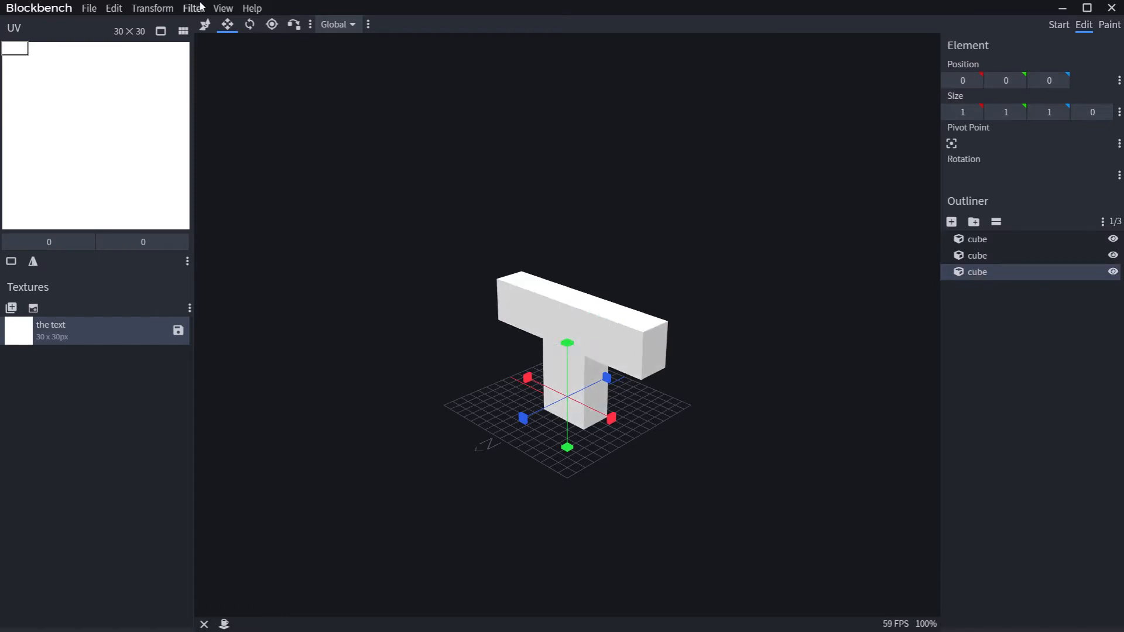
pyautogui.click(203, 25)
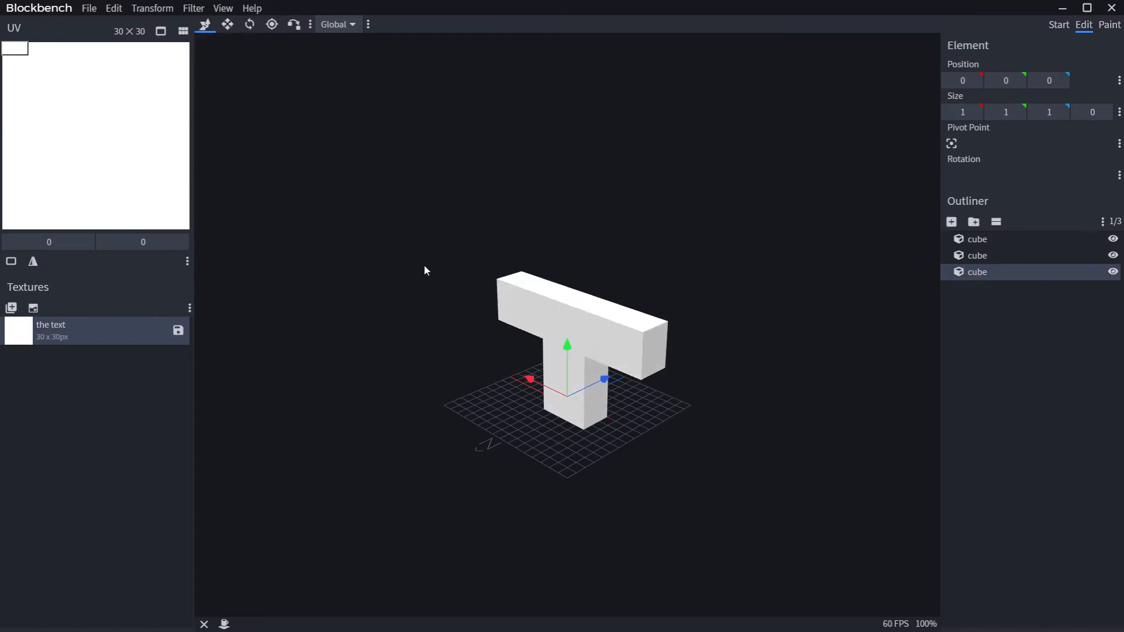
pyautogui.moveTo(570, 354); pyautogui.dragTo(584, 227)
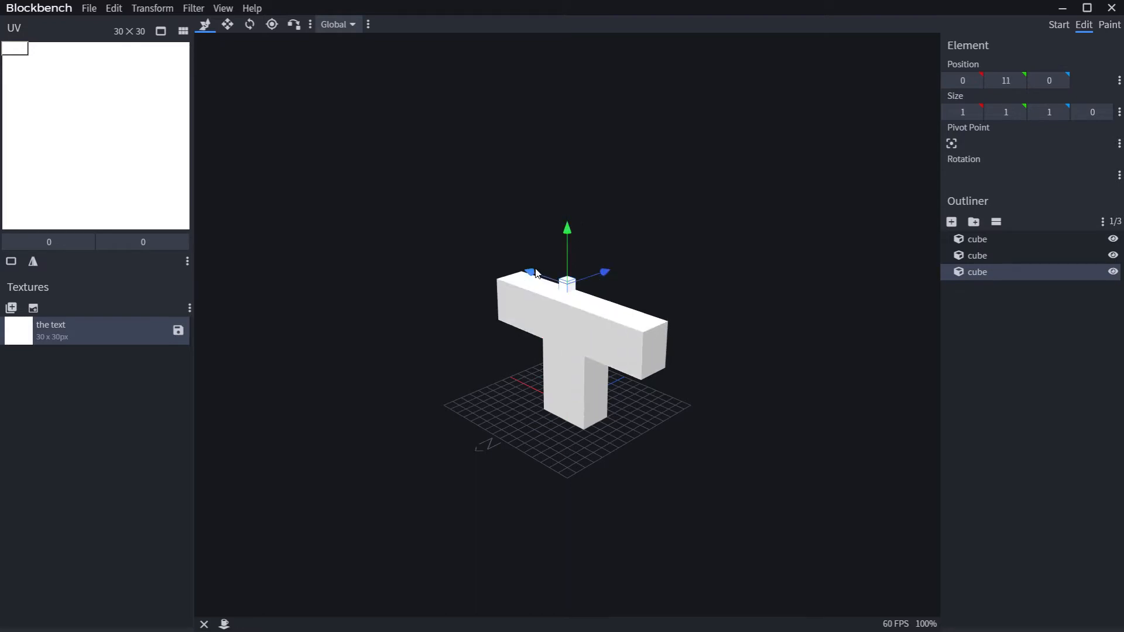
pyautogui.moveTo(531, 273); pyautogui.dragTo(488, 258)
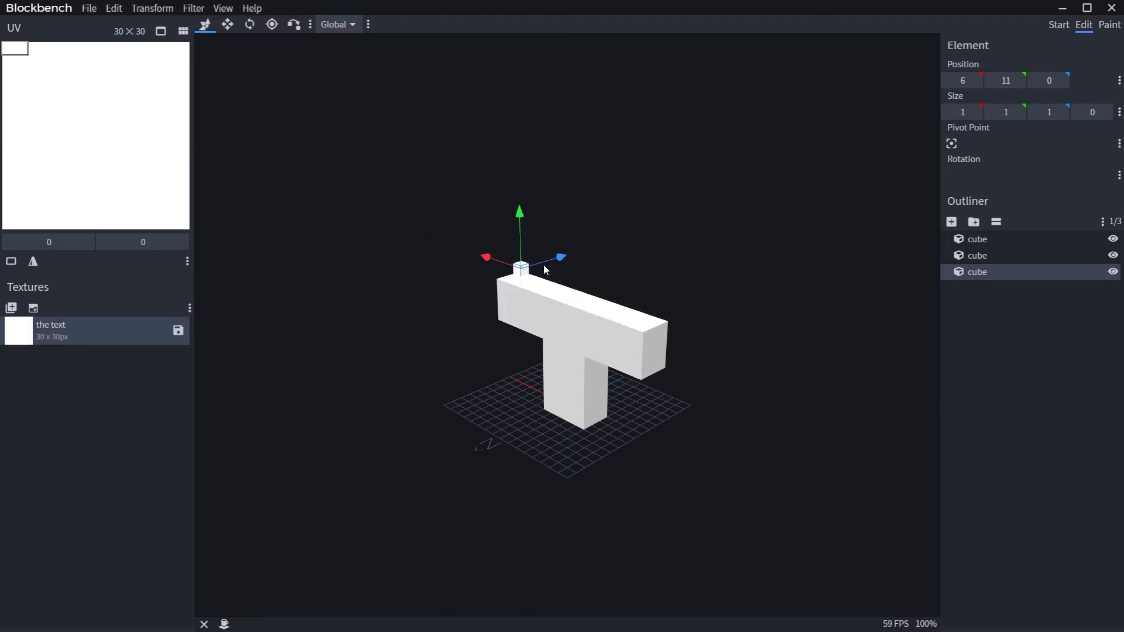
pyautogui.moveTo(559, 258); pyautogui.dragTo(528, 270)
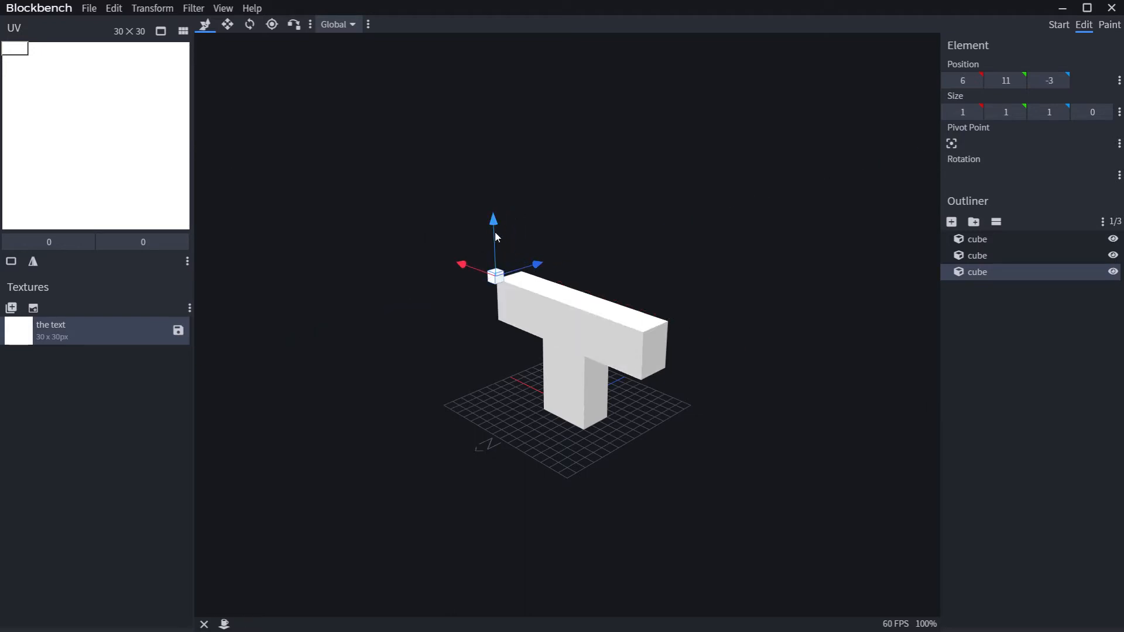
pyautogui.moveTo(495, 236); pyautogui.dragTo(489, 237)
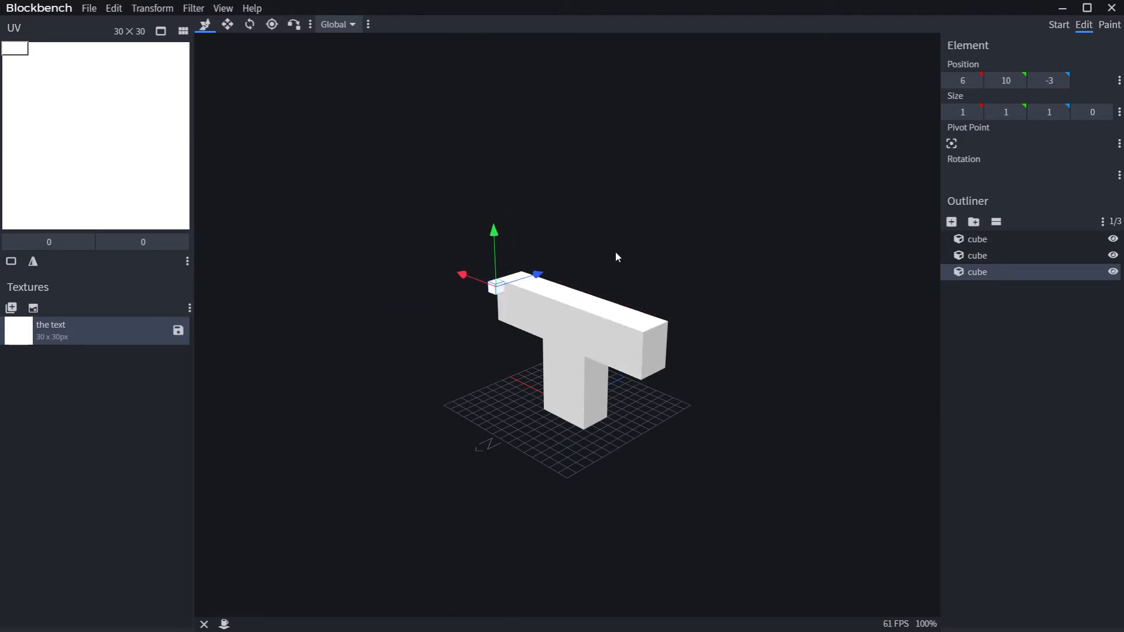
# Resize the small cube to 5 × 4 × 7 so it forms an arm extending forward from the crossbar's end
pyautogui.click(227, 24)
pyautogui.moveTo(524, 301); pyautogui.dragTo(508, 377)
pyautogui.moveTo(464, 324); pyautogui.dragTo(408, 364)
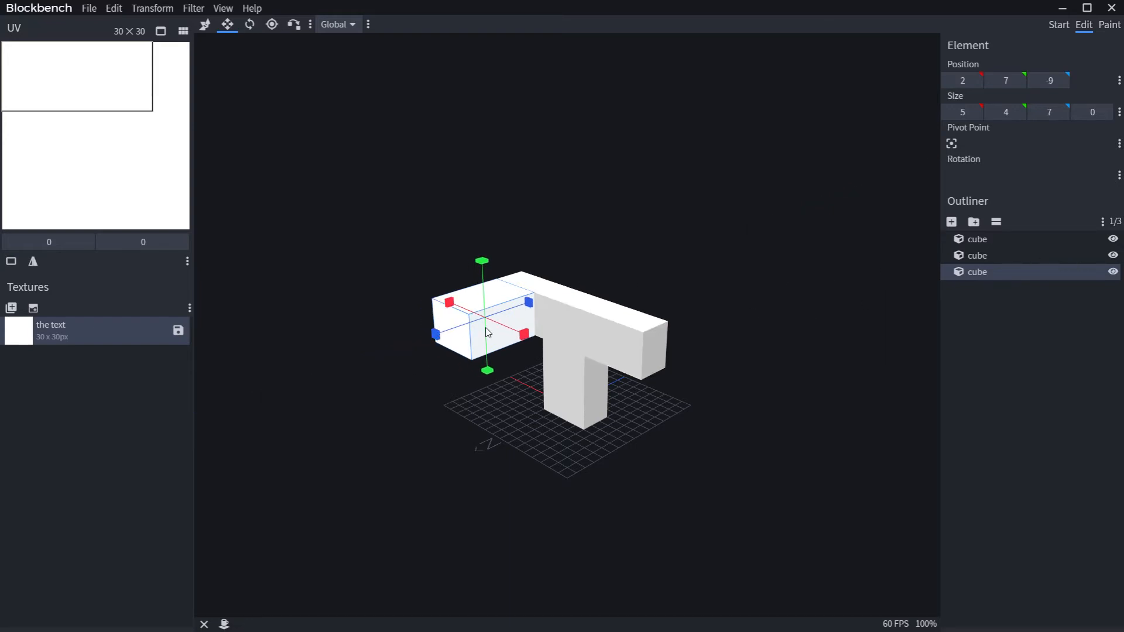
# Separate the texture areas by moving the crossbar's UV to 0, 13 and the body's UV to 0, 20
pyautogui.click(552, 304)
pyautogui.moveTo(117, 76); pyautogui.dragTo(129, 155)
pyautogui.click(575, 391)
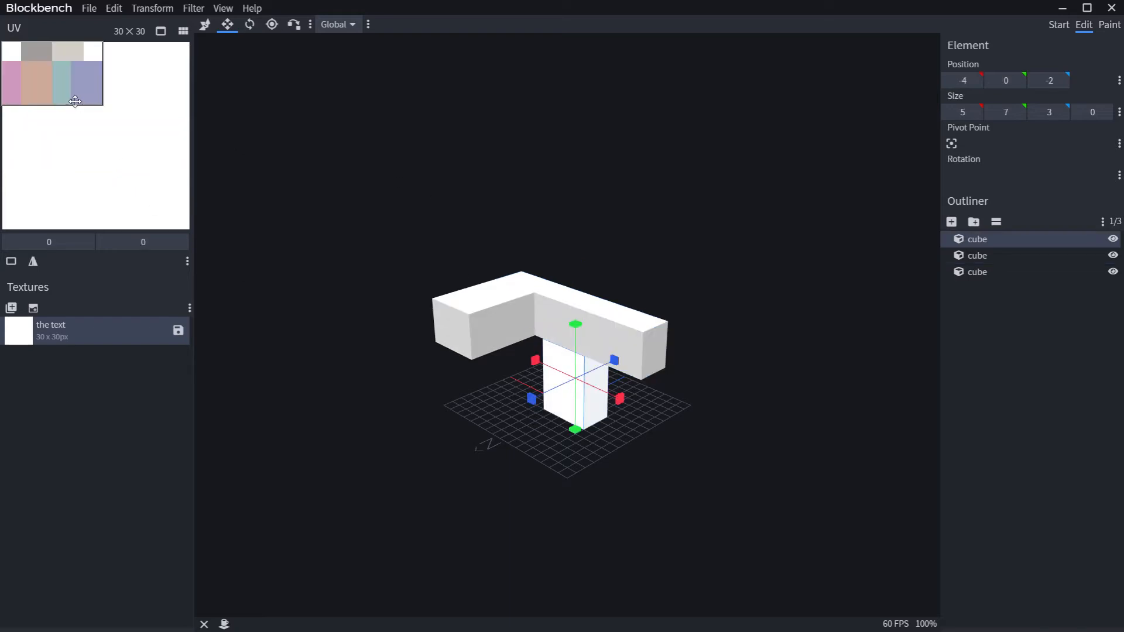
pyautogui.moveTo(75, 101); pyautogui.dragTo(52, 233)
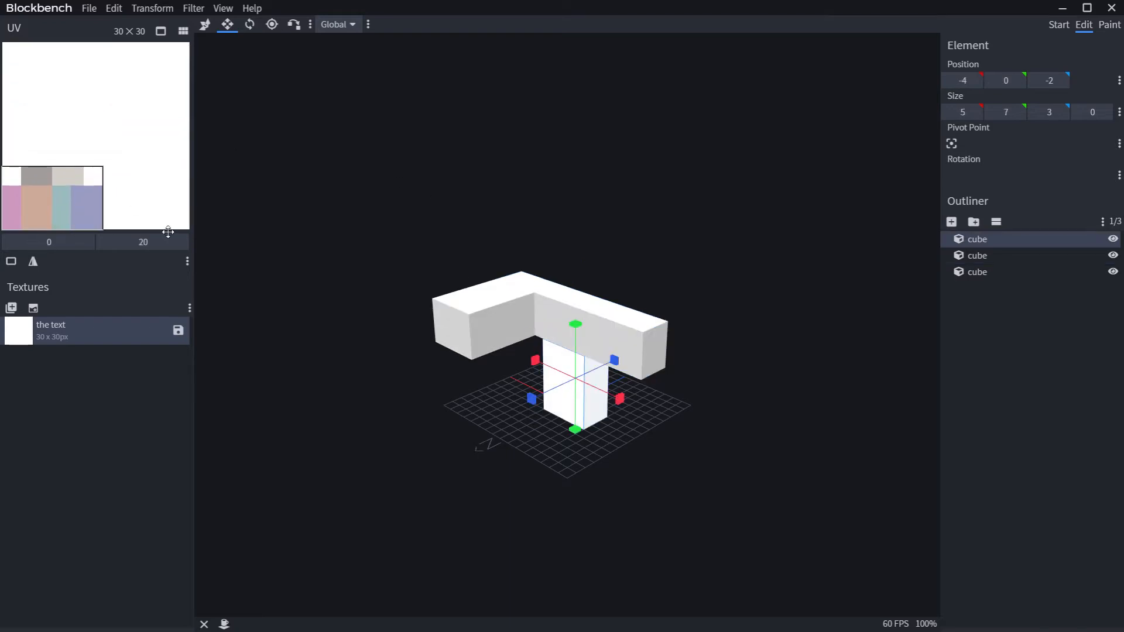
# Duplicate the arm cube and move the copy to X position -10 at the crossbar's other end
pyautogui.click(506, 309)
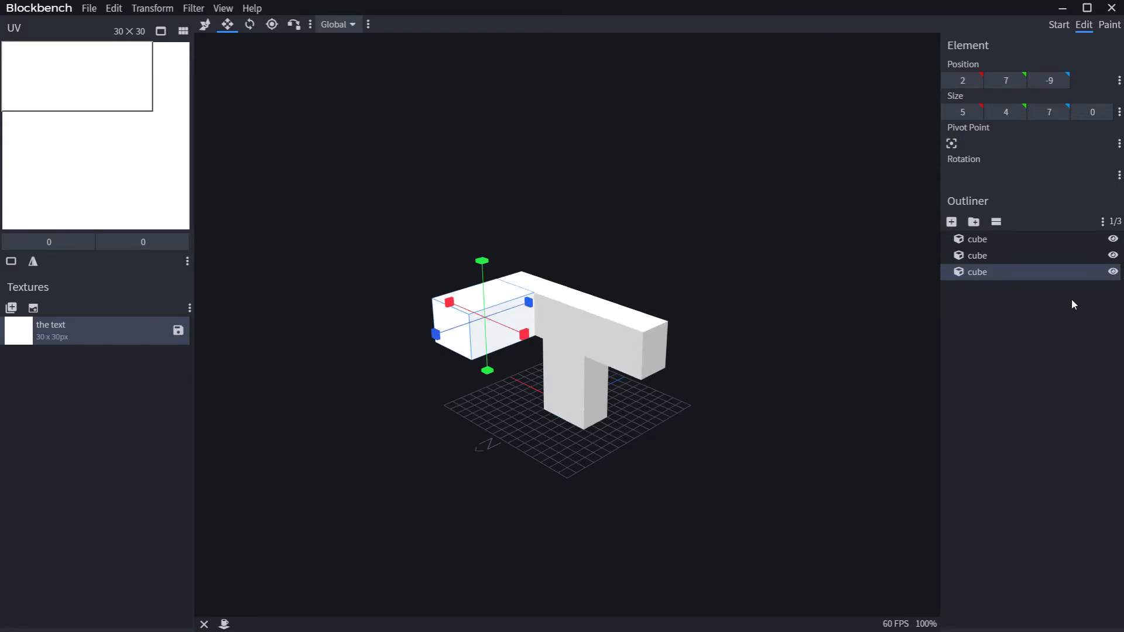
pyautogui.rightClick(977, 275)
pyautogui.click(1013, 297)
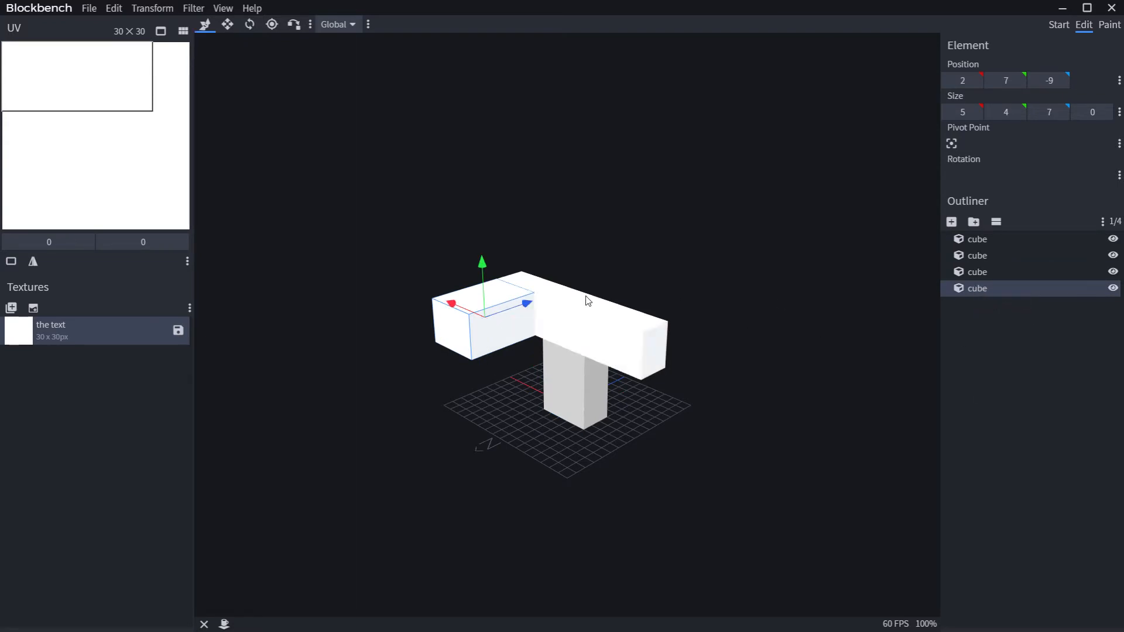
pyautogui.moveTo(453, 306); pyautogui.dragTo(555, 350)
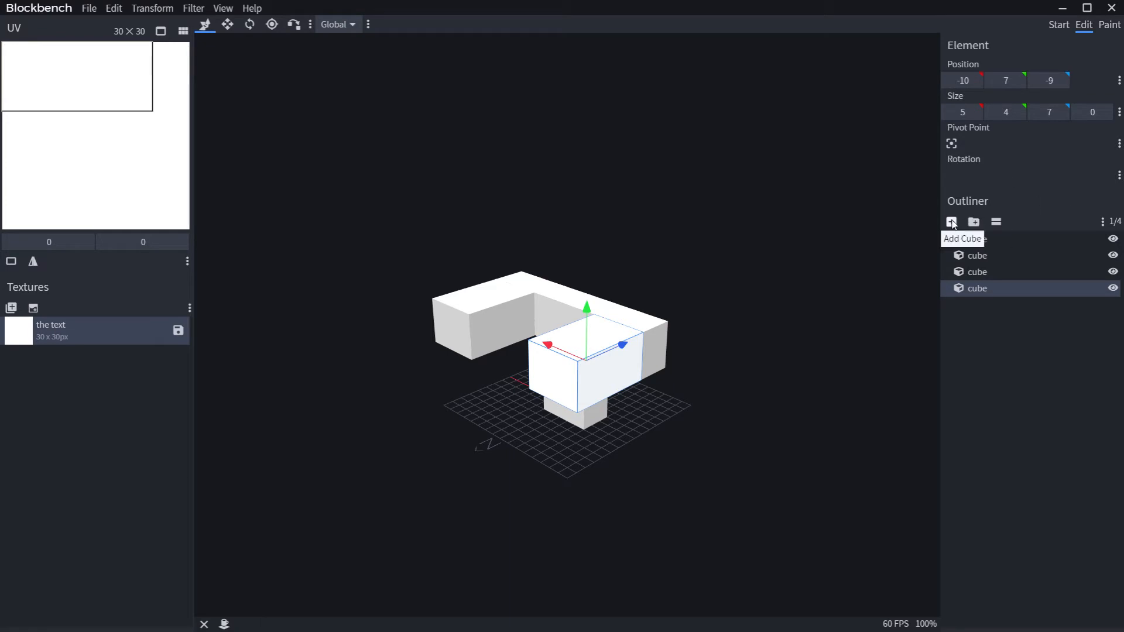
# In Paint mode, paint the arm's top, front and visible side olive #525b0b, with two #131500 stripes over the front upper edge
pyautogui.click(1120, 26)
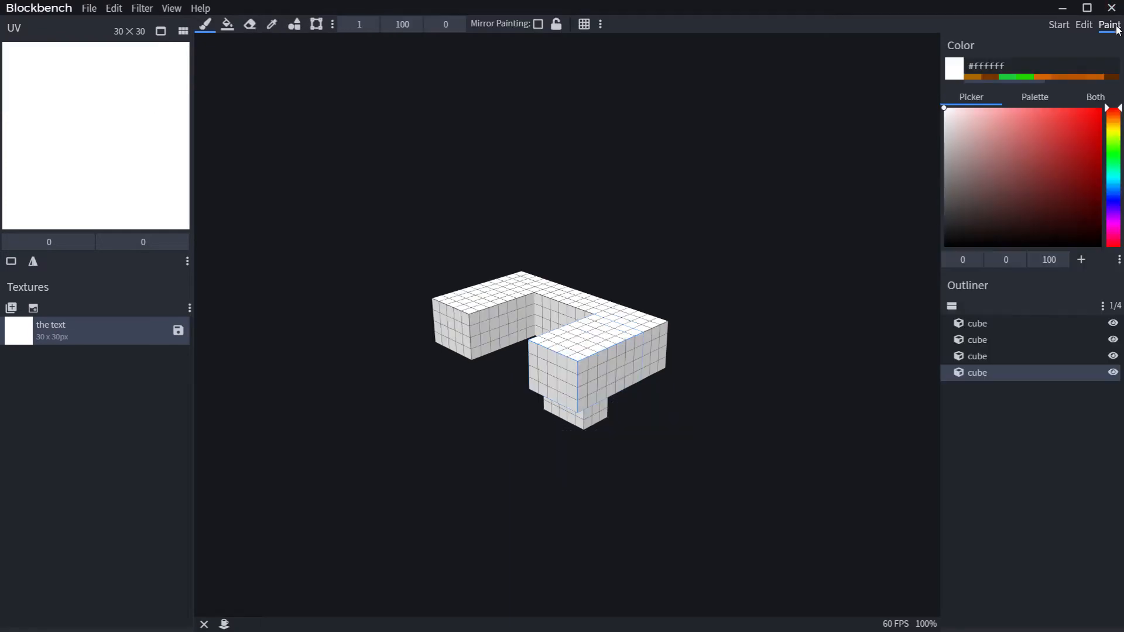
pyautogui.click(1113, 134)
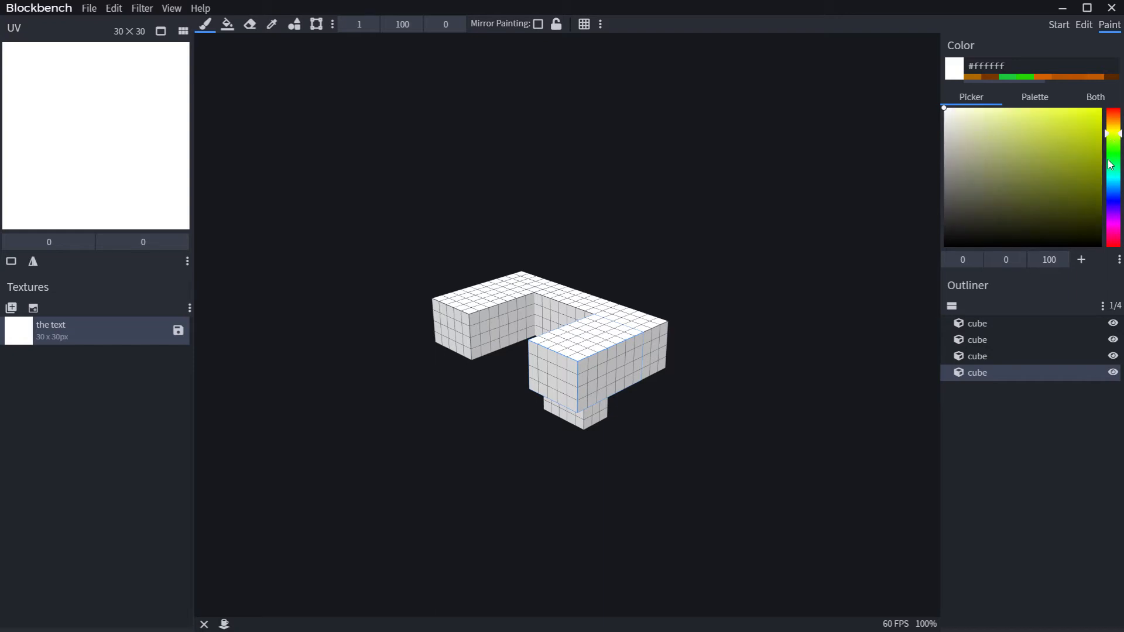
pyautogui.moveTo(977, 149)
pyautogui.mouseDown()
pyautogui.moveTo(1084, 188)
pyautogui.moveTo(1083, 197)
pyautogui.mouseUp()
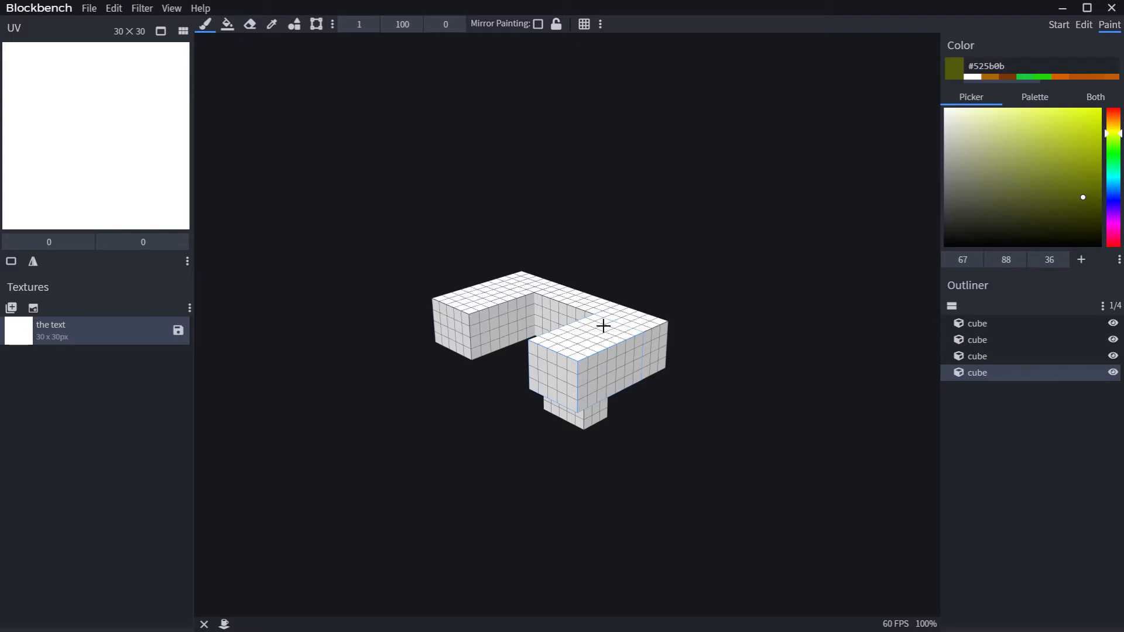
pyautogui.moveTo(603, 326)
pyautogui.mouseDown()
pyautogui.moveTo(637, 341)
pyautogui.moveTo(645, 385)
pyautogui.moveTo(583, 398)
pyautogui.moveTo(585, 410)
pyautogui.moveTo(623, 401)
pyautogui.moveTo(632, 372)
pyautogui.moveTo(631, 345)
pyautogui.moveTo(606, 354)
pyautogui.moveTo(599, 374)
pyautogui.moveTo(620, 359)
pyautogui.moveTo(603, 329)
pyautogui.moveTo(647, 356)
pyautogui.moveTo(585, 342)
pyautogui.moveTo(606, 351)
pyautogui.moveTo(598, 361)
pyautogui.moveTo(542, 338)
pyautogui.moveTo(571, 359)
pyautogui.moveTo(570, 333)
pyautogui.moveTo(595, 328)
pyautogui.moveTo(542, 359)
pyautogui.moveTo(565, 374)
pyautogui.moveTo(544, 352)
pyautogui.moveTo(582, 373)
pyautogui.moveTo(566, 394)
pyautogui.moveTo(577, 408)
pyautogui.moveTo(541, 389)
pyautogui.moveTo(547, 377)
pyautogui.moveTo(569, 383)
pyautogui.mouseUp()
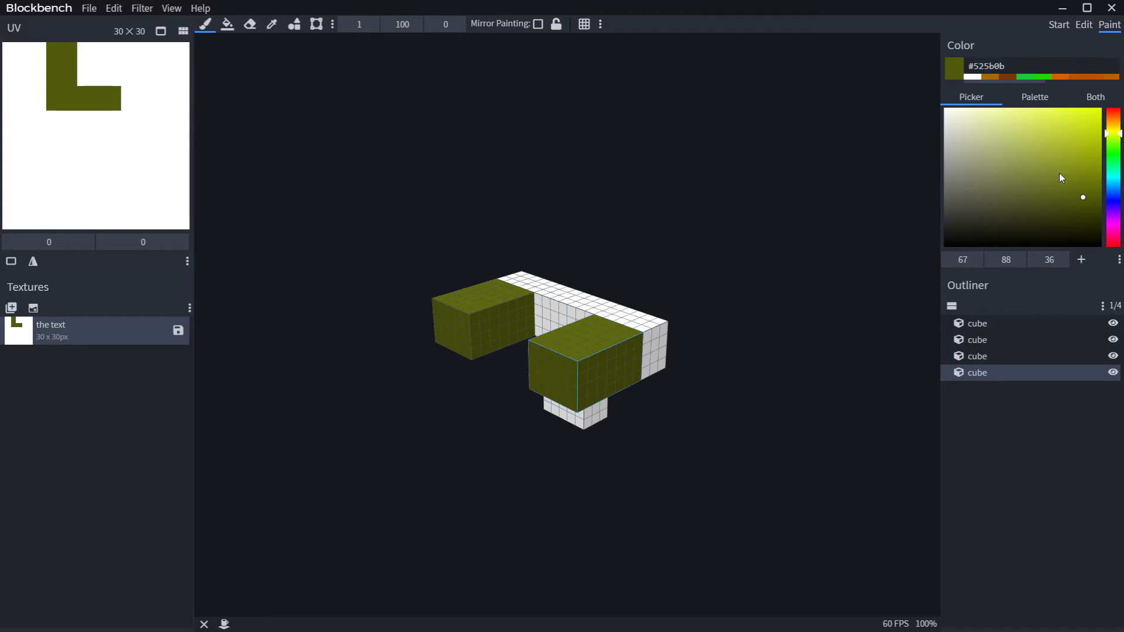
pyautogui.moveTo(1061, 175); pyautogui.dragTo(1104, 240)
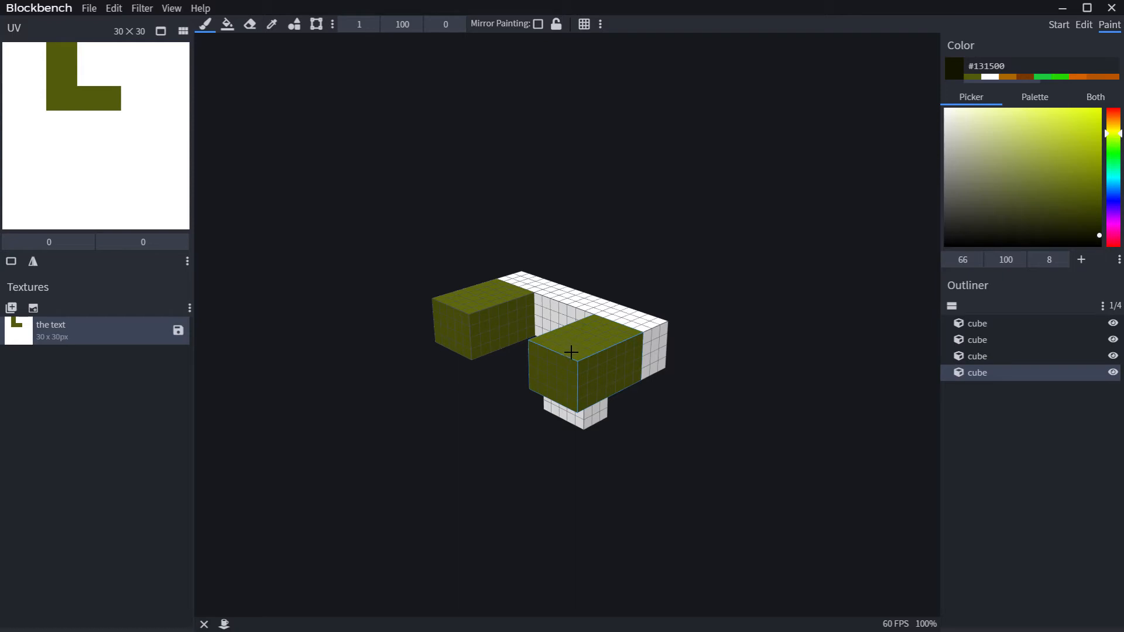
pyautogui.moveTo(566, 349)
pyautogui.mouseDown()
pyautogui.moveTo(584, 359)
pyautogui.moveTo(554, 362)
pyautogui.mouseUp()
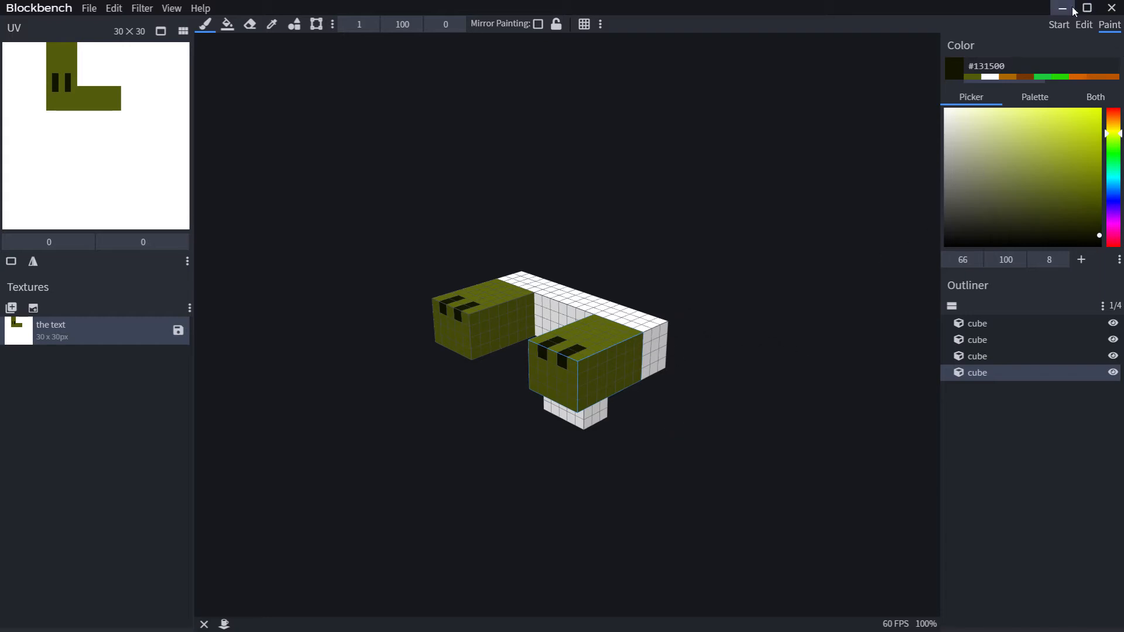
# Return to Edit mode and select the crossbar cube
pyautogui.click(1084, 25)
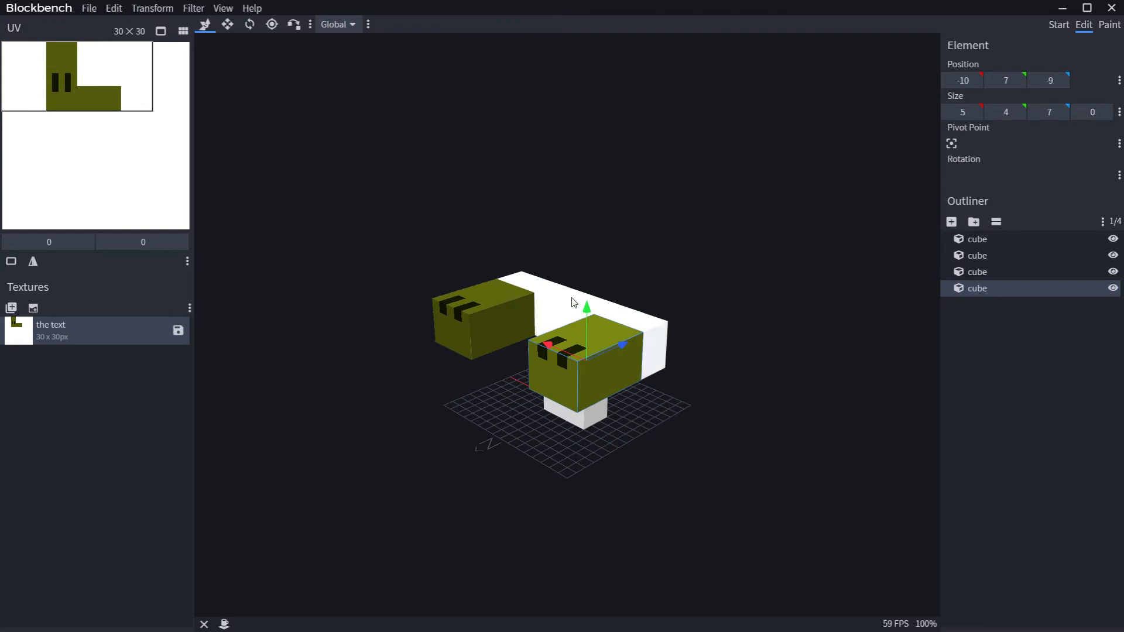
pyautogui.click(556, 307)
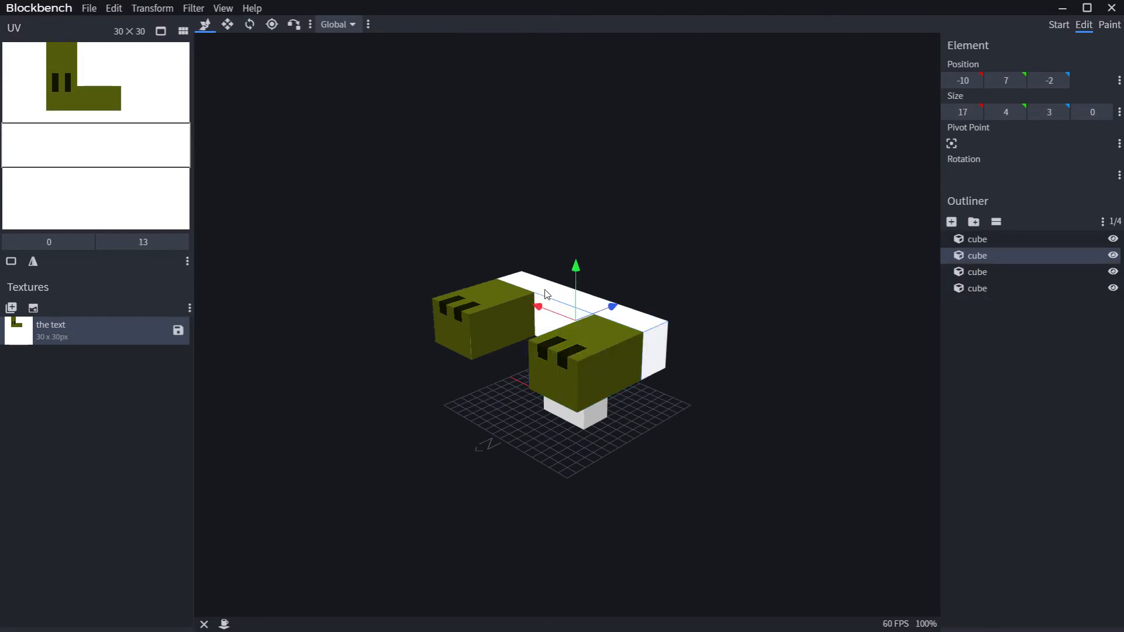
pyautogui.rightClick(550, 294)
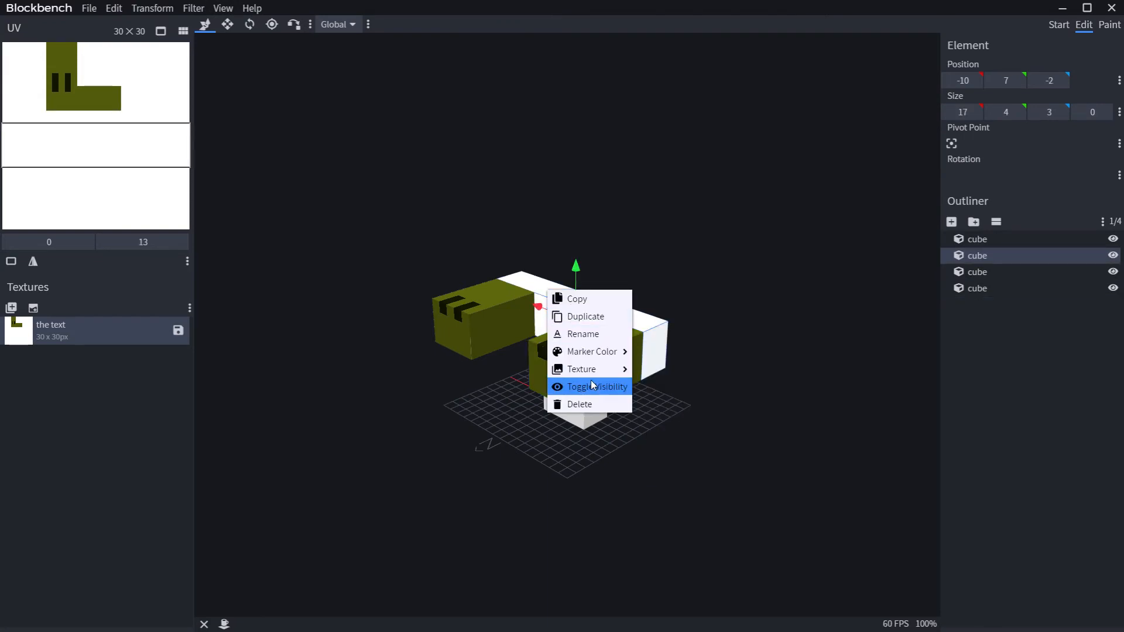
pyautogui.moveTo(605, 373)
pyautogui.moveTo(589, 353)
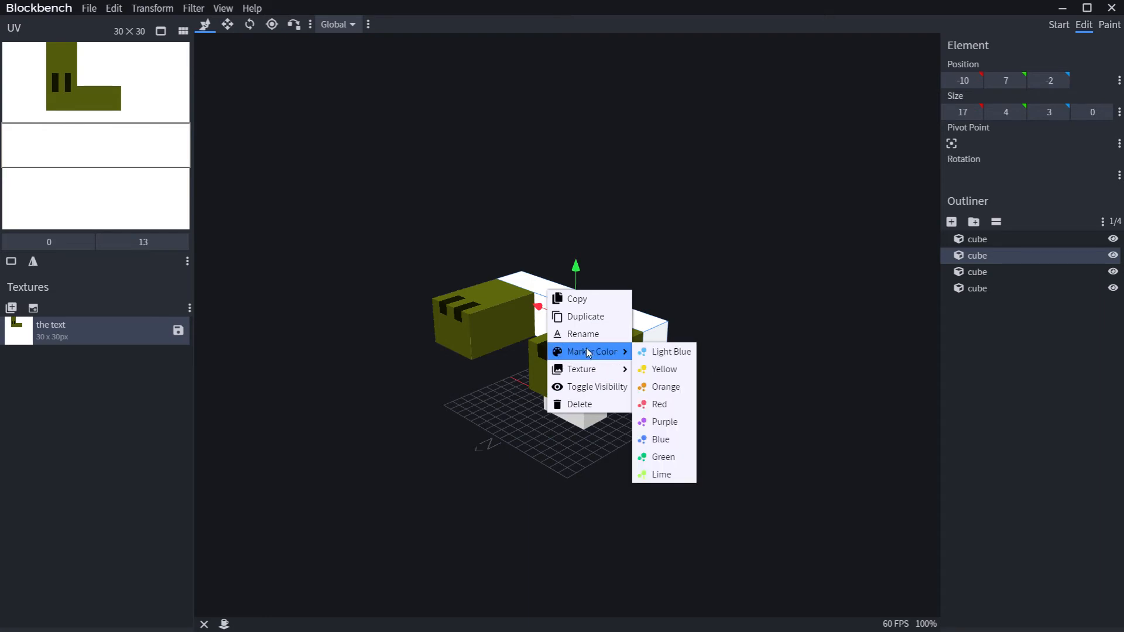
pyautogui.click(451, 426)
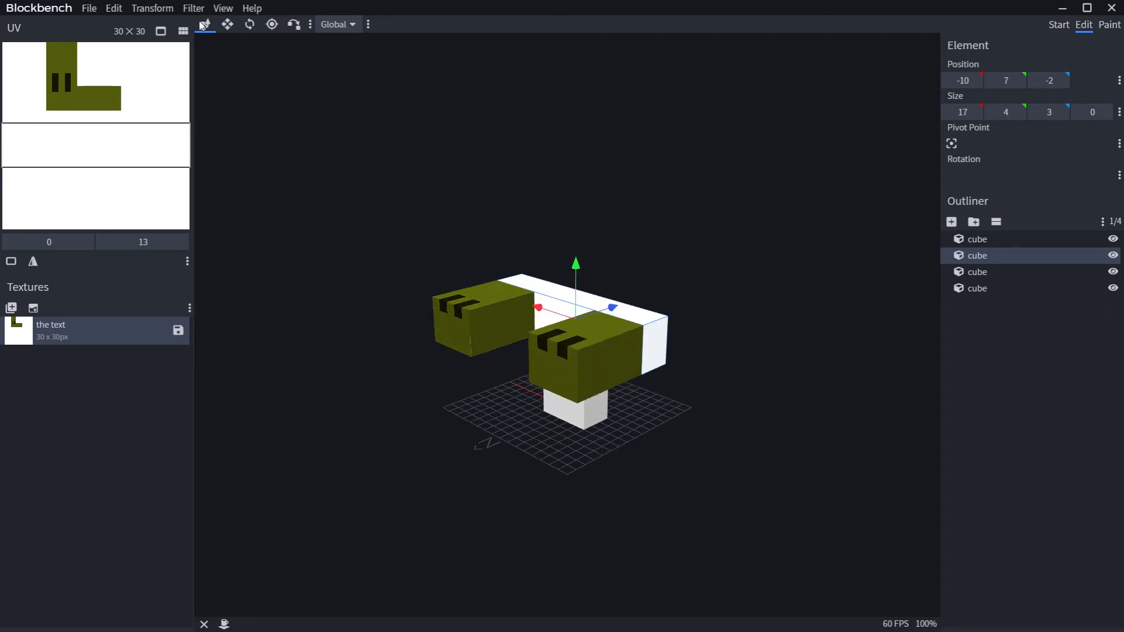
# Shorten the crossbar to 9 units along X and place a duplicate of it at X position -1 as the other half
pyautogui.click(227, 24)
pyautogui.moveTo(539, 307); pyautogui.dragTo(603, 335)
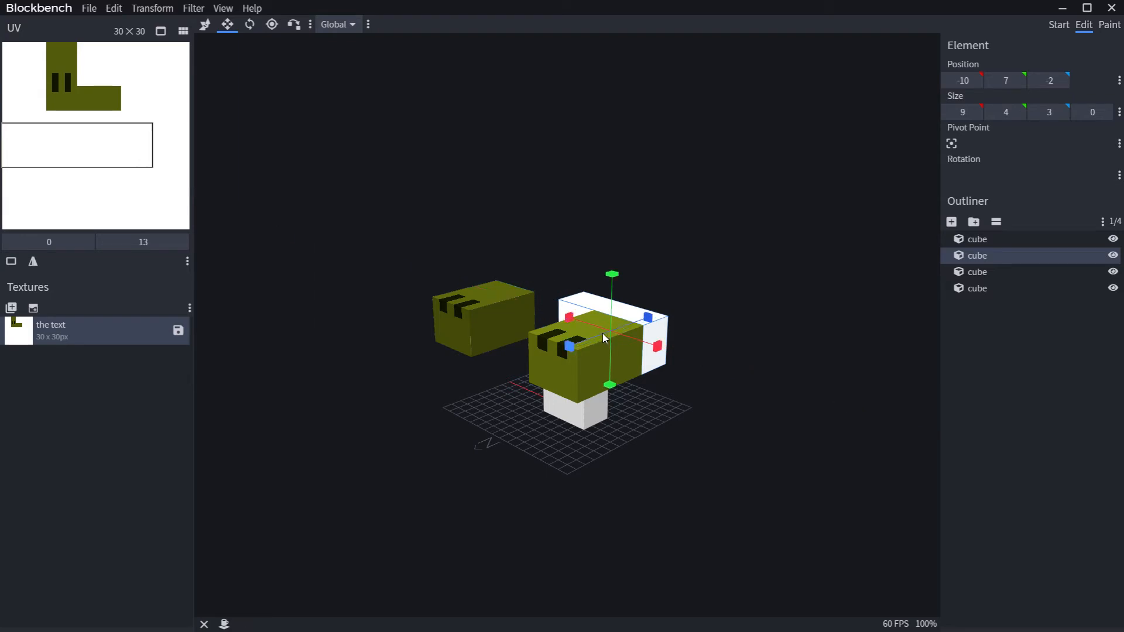
pyautogui.rightClick(975, 258)
pyautogui.click(1013, 287)
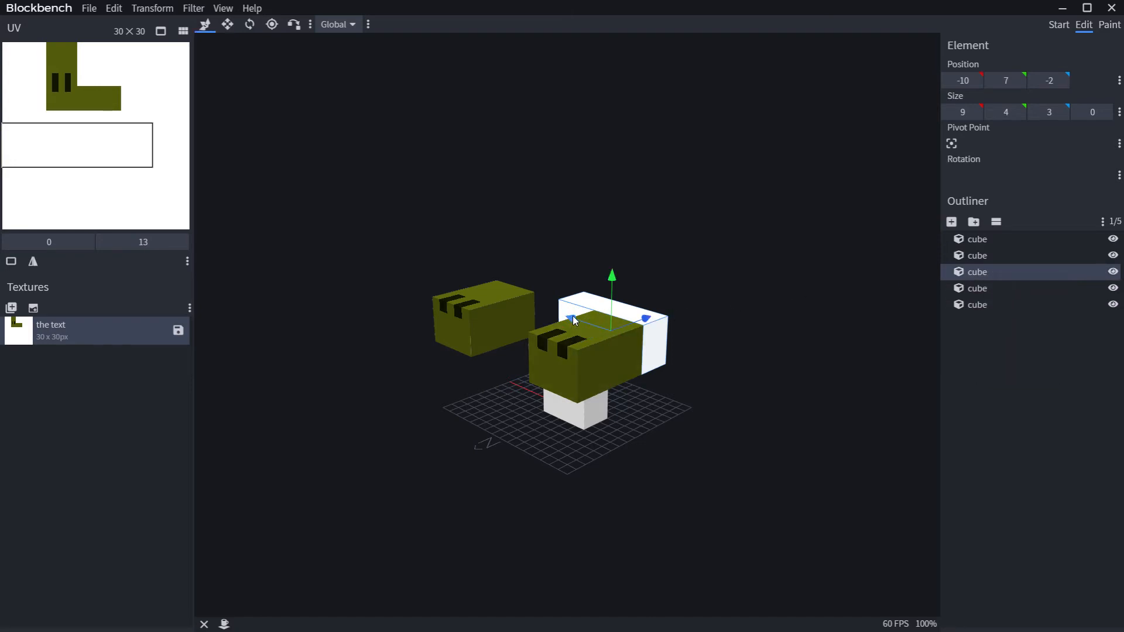
pyautogui.moveTo(572, 322); pyautogui.dragTo(503, 294)
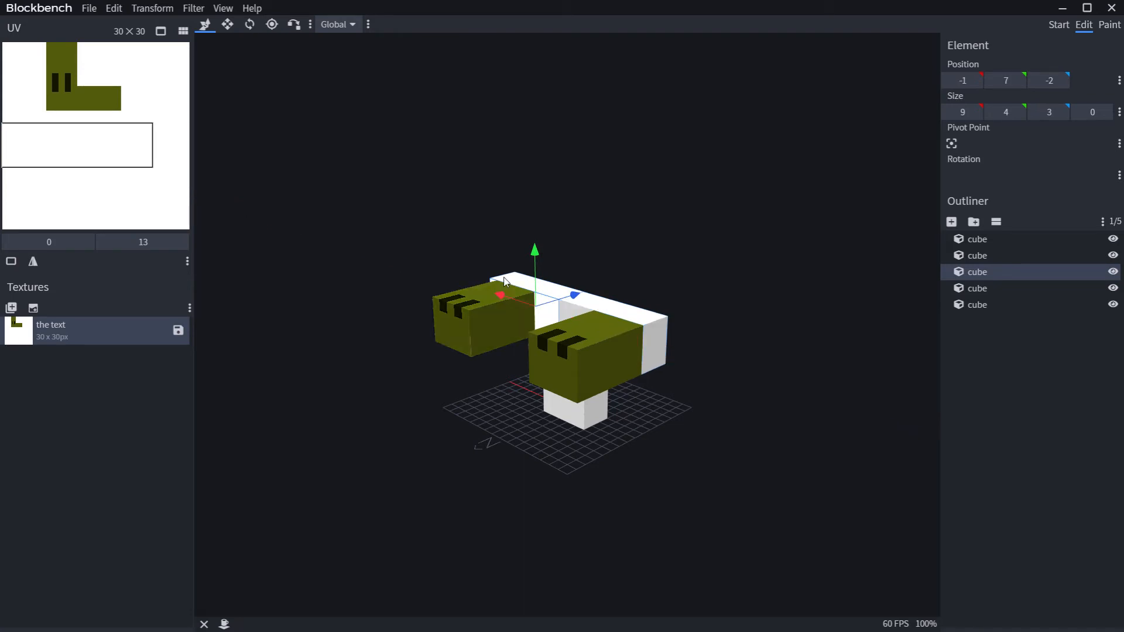
# Fit the two crossbar halves together at X -2, making one 8 units and the other 9 units wide
pyautogui.click(226, 29)
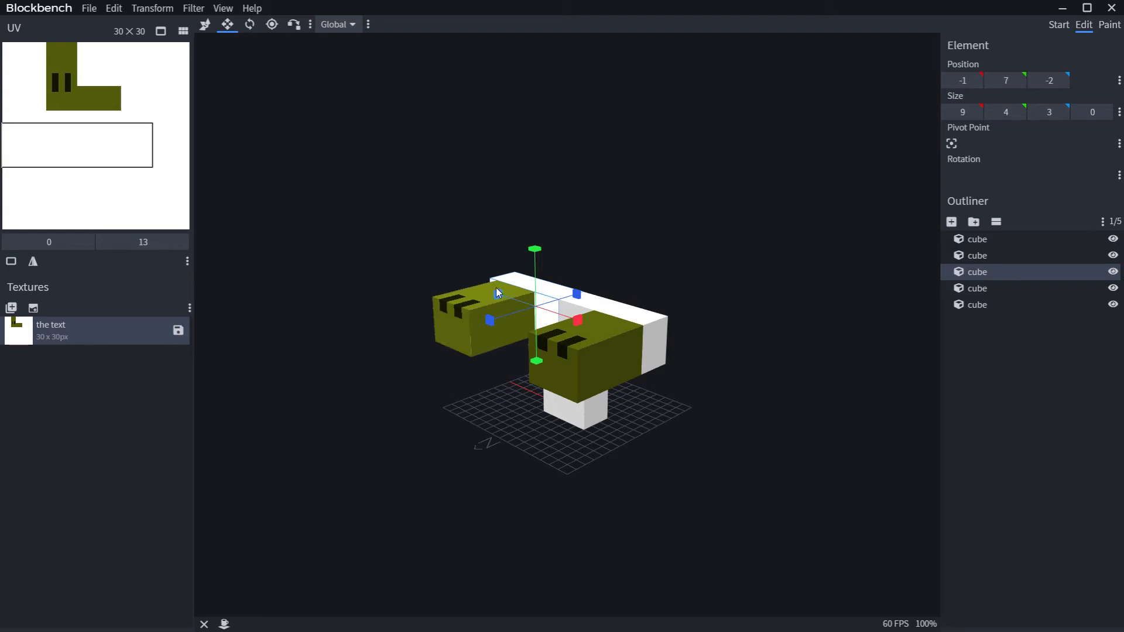
pyautogui.moveTo(498, 295); pyautogui.dragTo(504, 296)
pyautogui.click(643, 330)
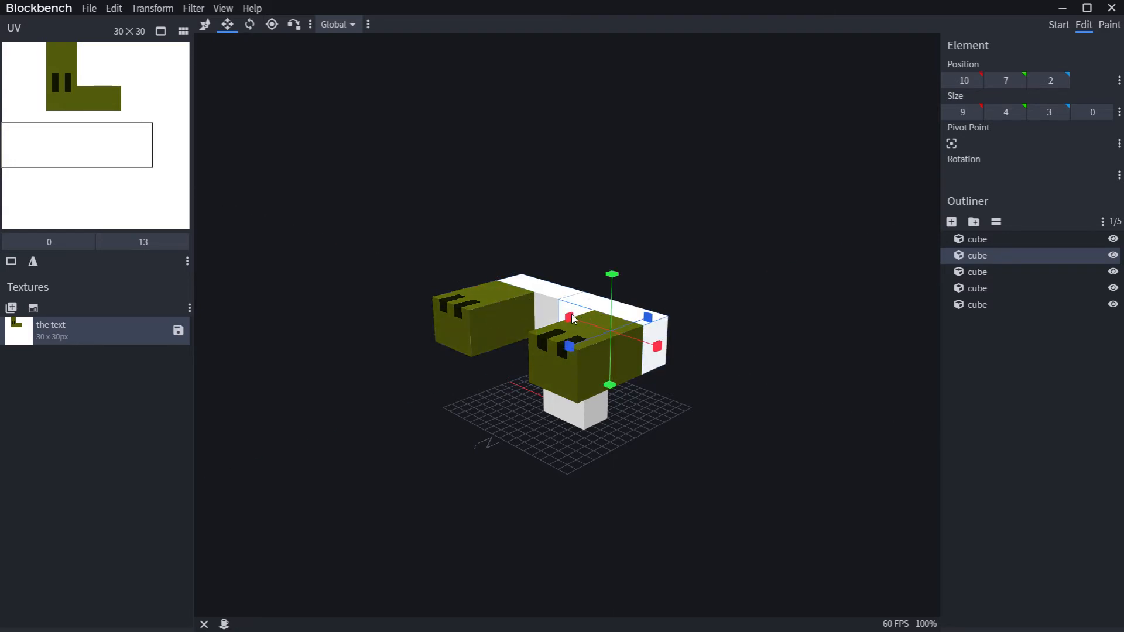
pyautogui.moveTo(571, 320); pyautogui.dragTo(586, 325)
pyautogui.click(548, 307)
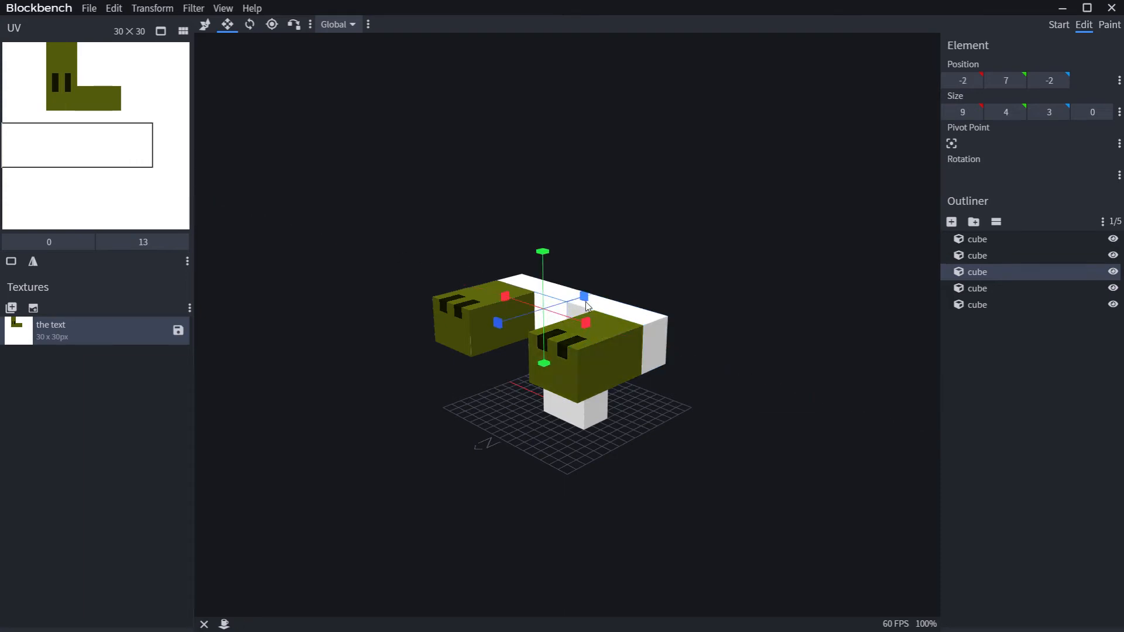
pyautogui.click(637, 322)
pyautogui.click(556, 300)
pyautogui.click(644, 321)
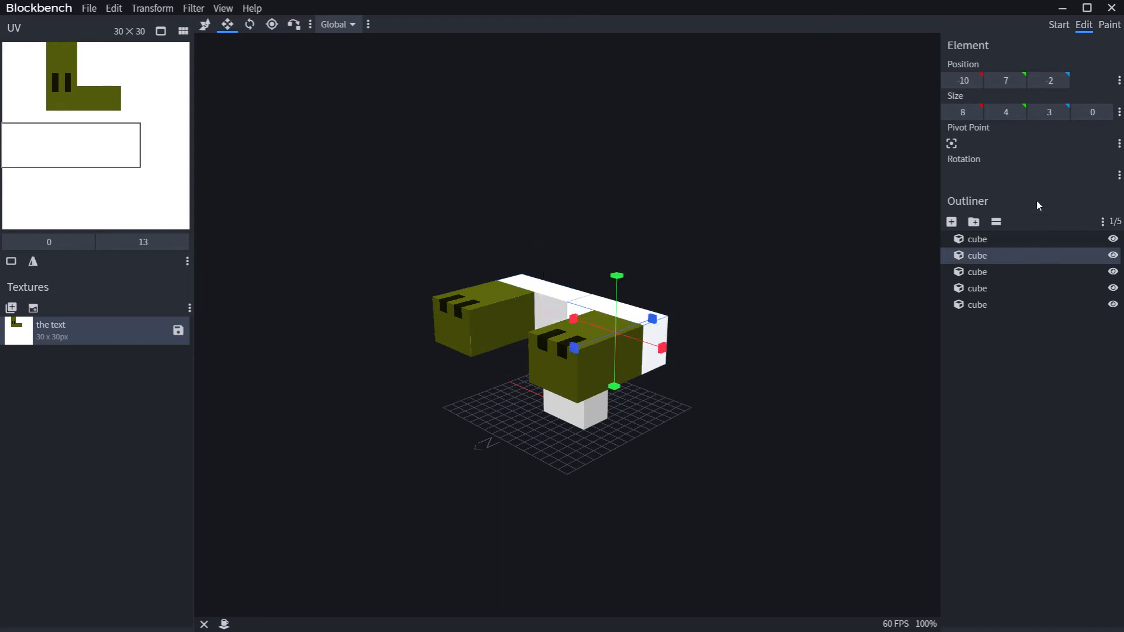
# In Paint mode, sample the arm's olive #525b0b and brush a small stepped patch onto the crossbar's top behind the arm
pyautogui.click(1109, 25)
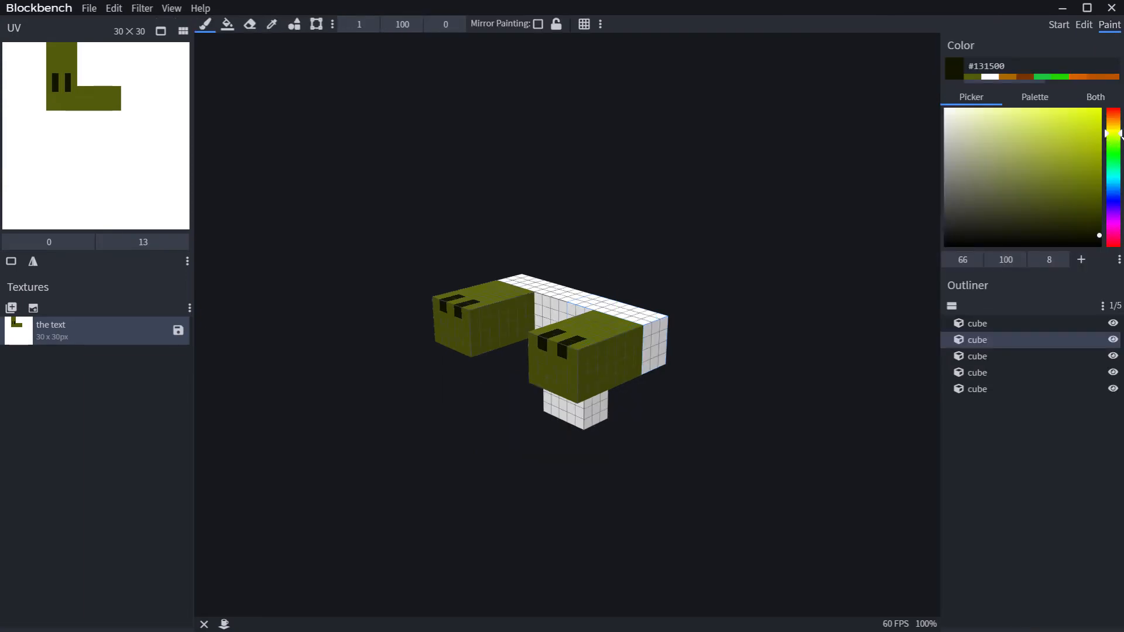
pyautogui.moveTo(1120, 133); pyautogui.dragTo(1120, 136)
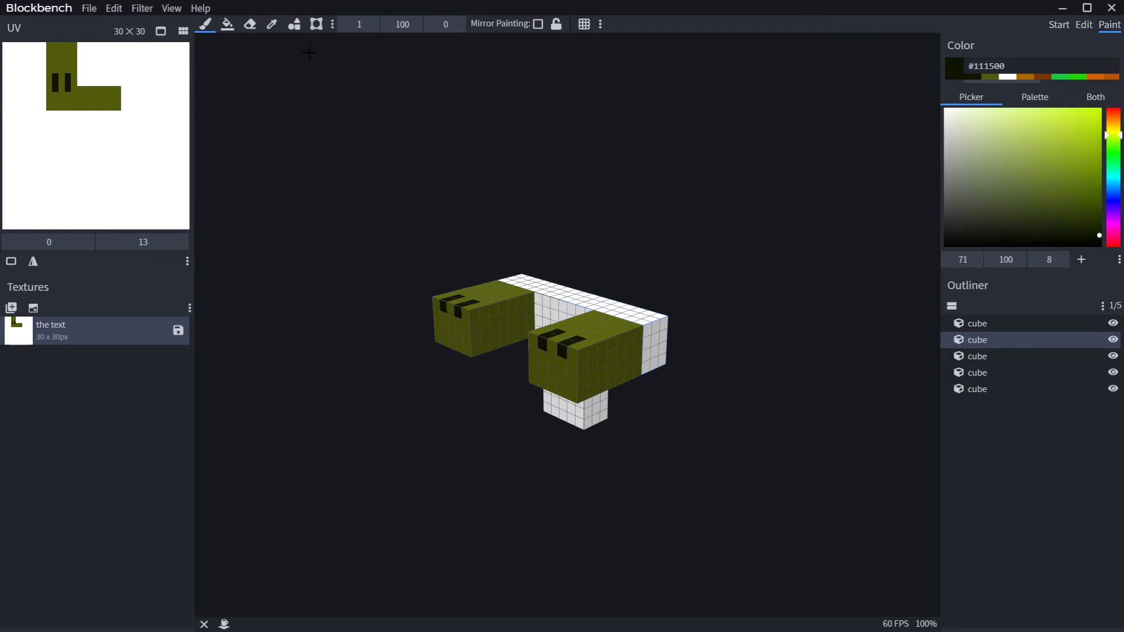
pyautogui.click(272, 24)
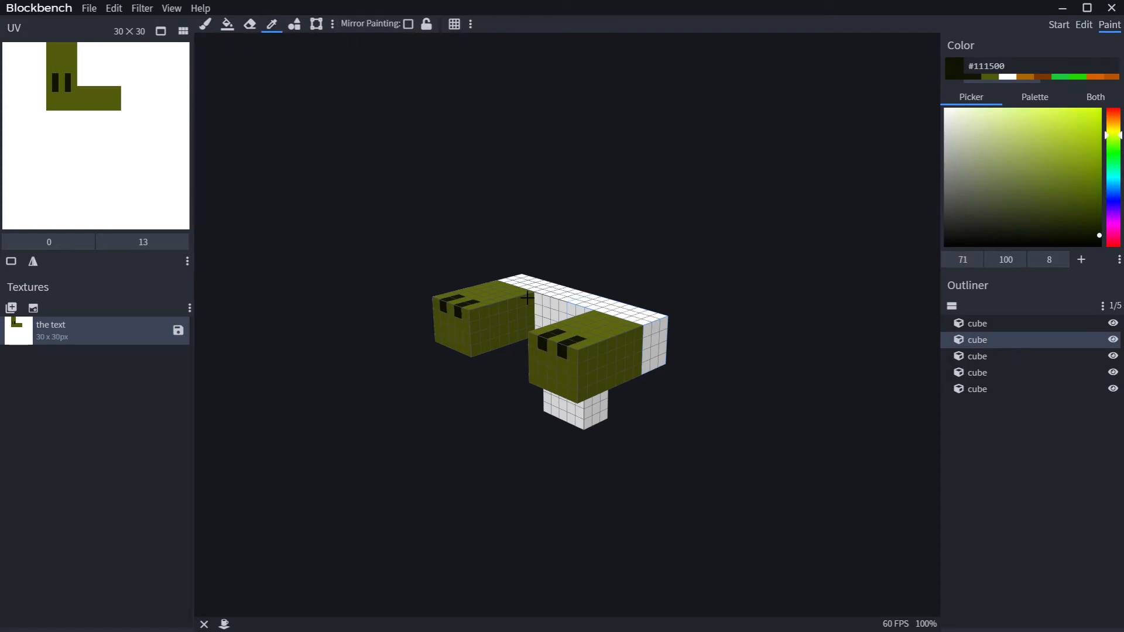
pyautogui.click(610, 338)
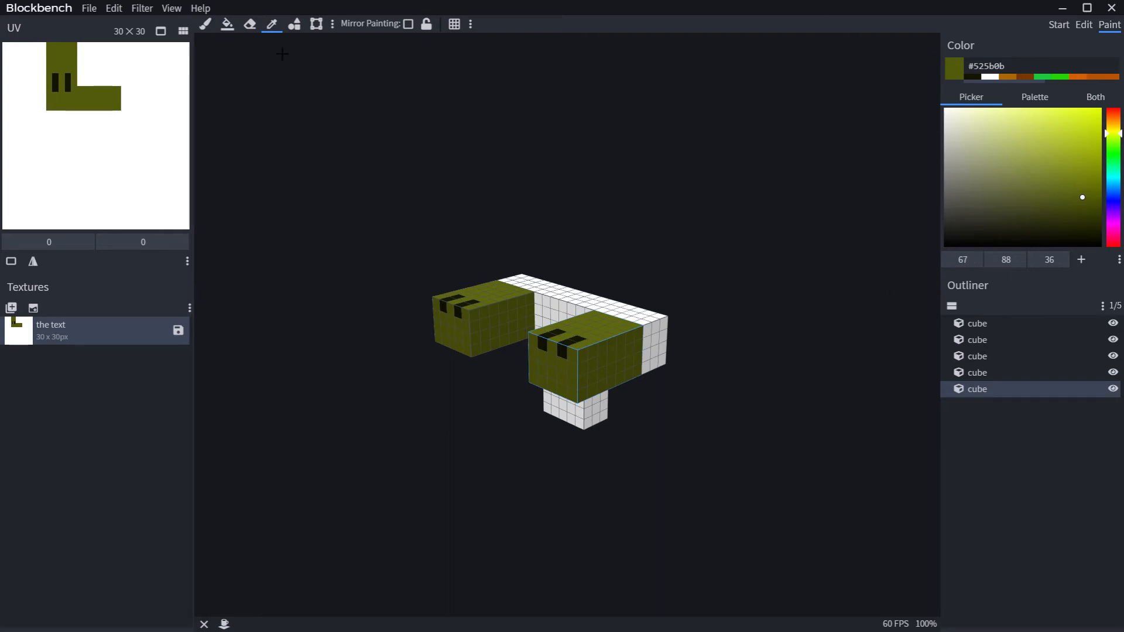
pyautogui.click(205, 24)
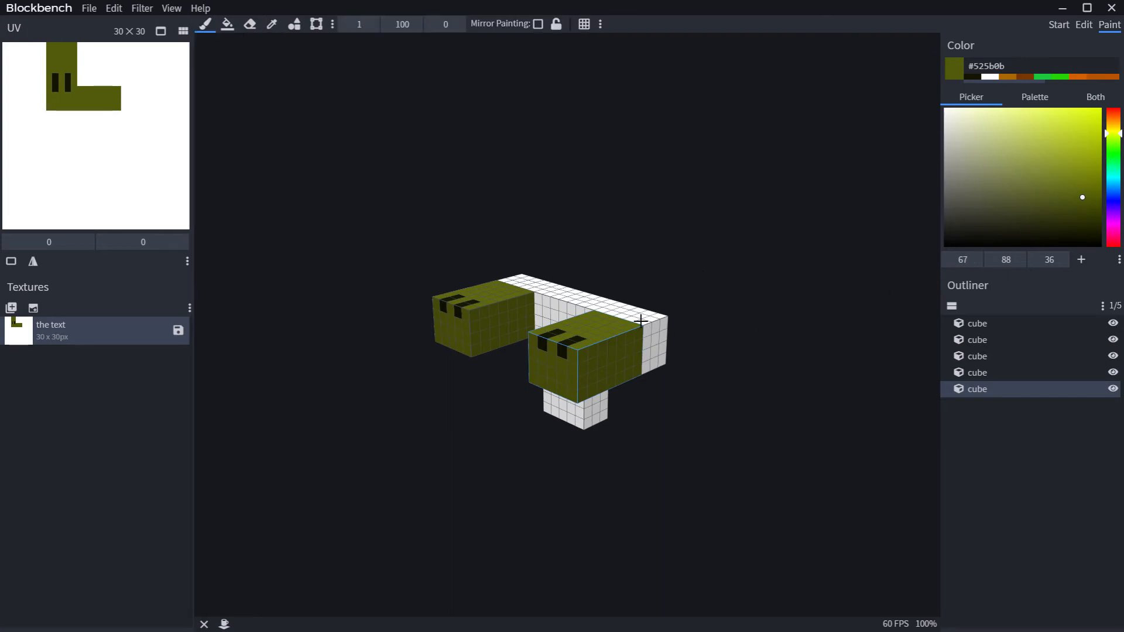
pyautogui.moveTo(629, 320); pyautogui.dragTo(640, 326)
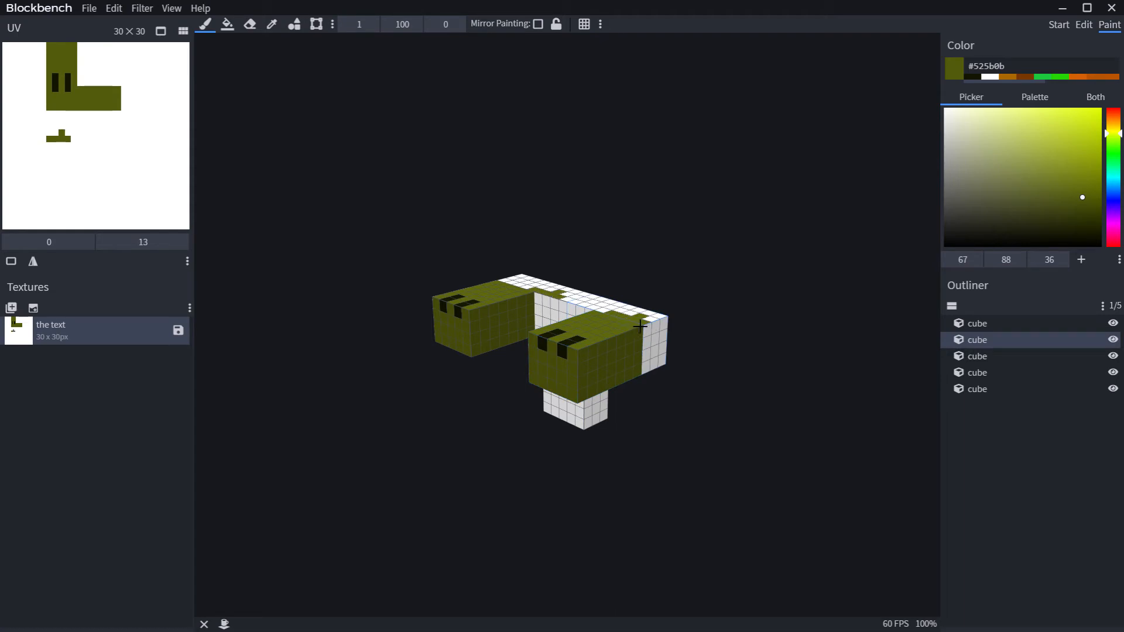
pyautogui.click(640, 324)
# In Edit mode, move the 9-unit crossbar half to X position 2 and resize it to 8 units along X
pyautogui.click(983, 356)
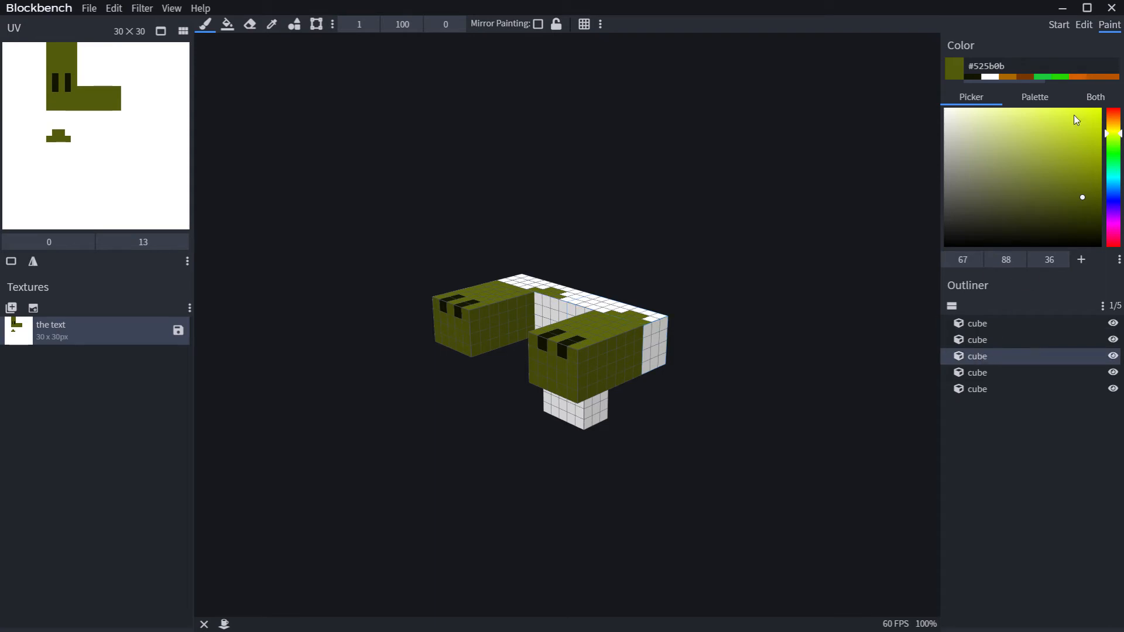
pyautogui.click(1084, 24)
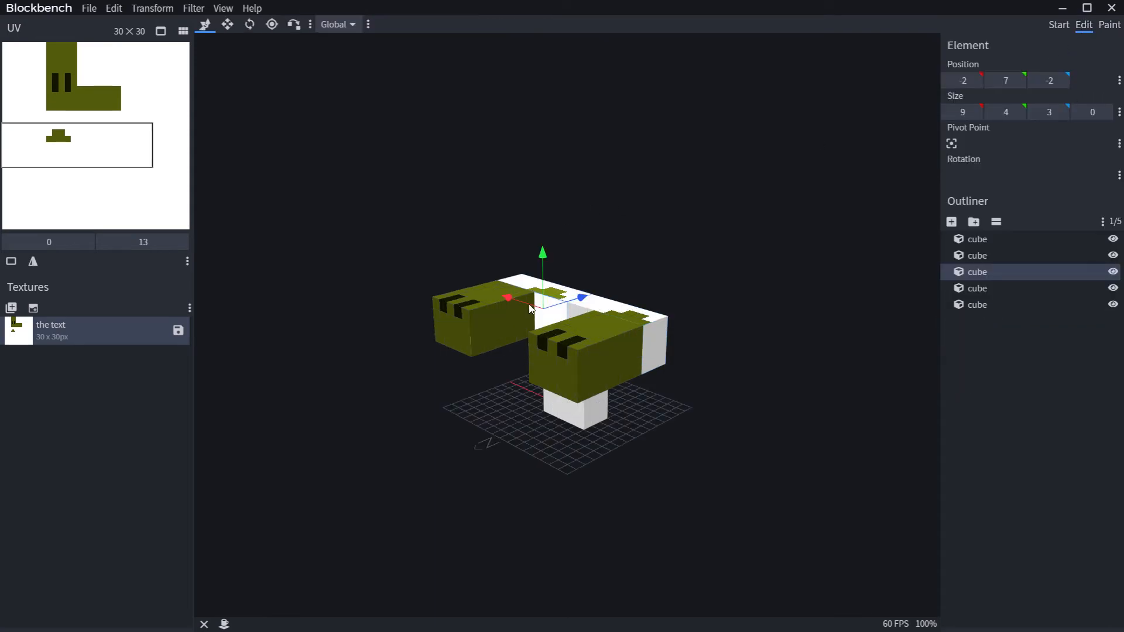
pyautogui.moveTo(507, 297); pyautogui.dragTo(483, 293)
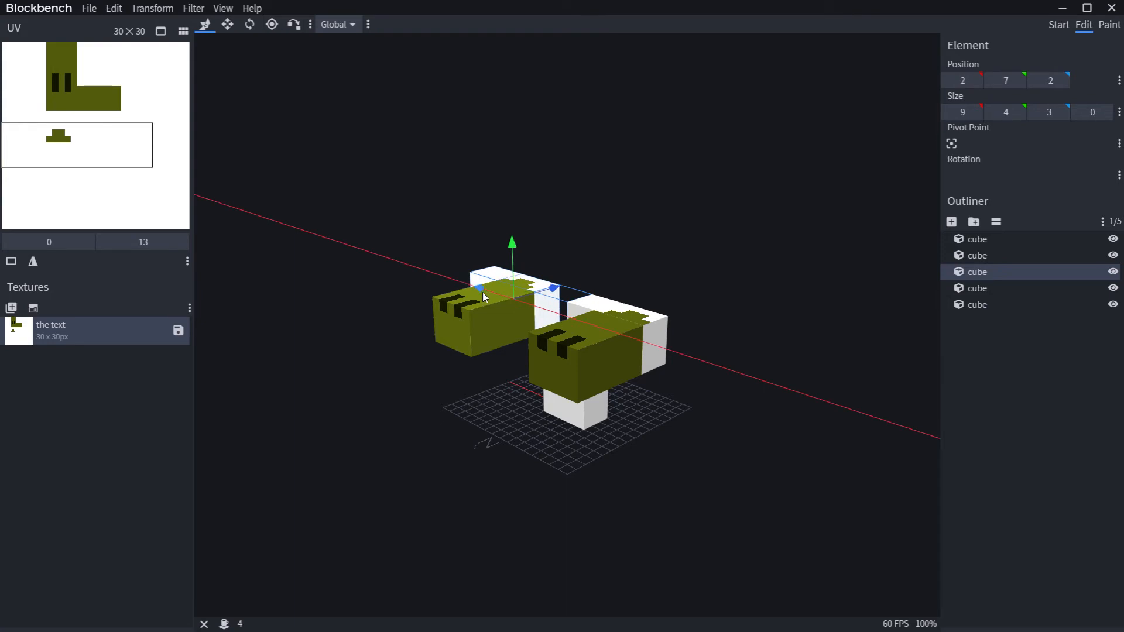
pyautogui.click(224, 27)
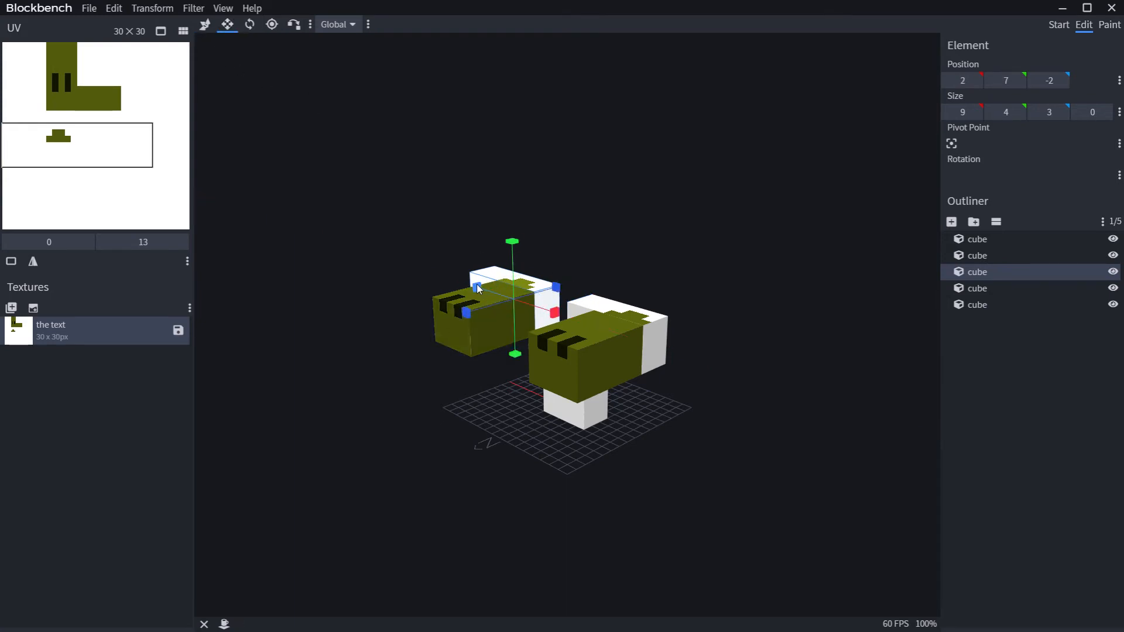
pyautogui.moveTo(473, 286); pyautogui.dragTo(516, 303)
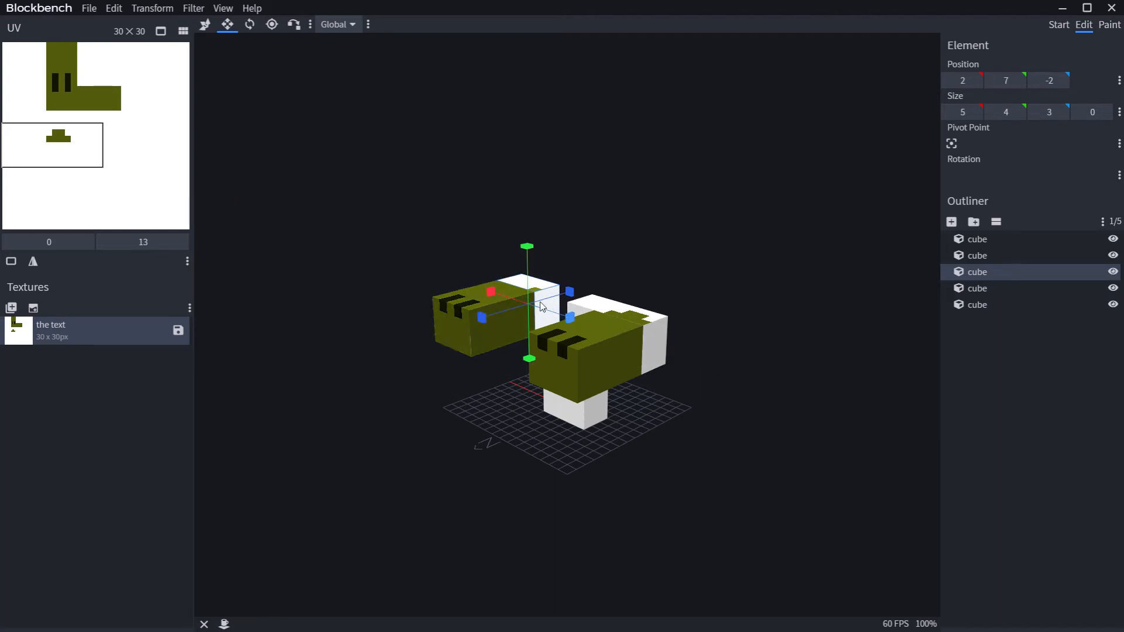
pyautogui.moveTo(493, 292); pyautogui.dragTo(472, 287)
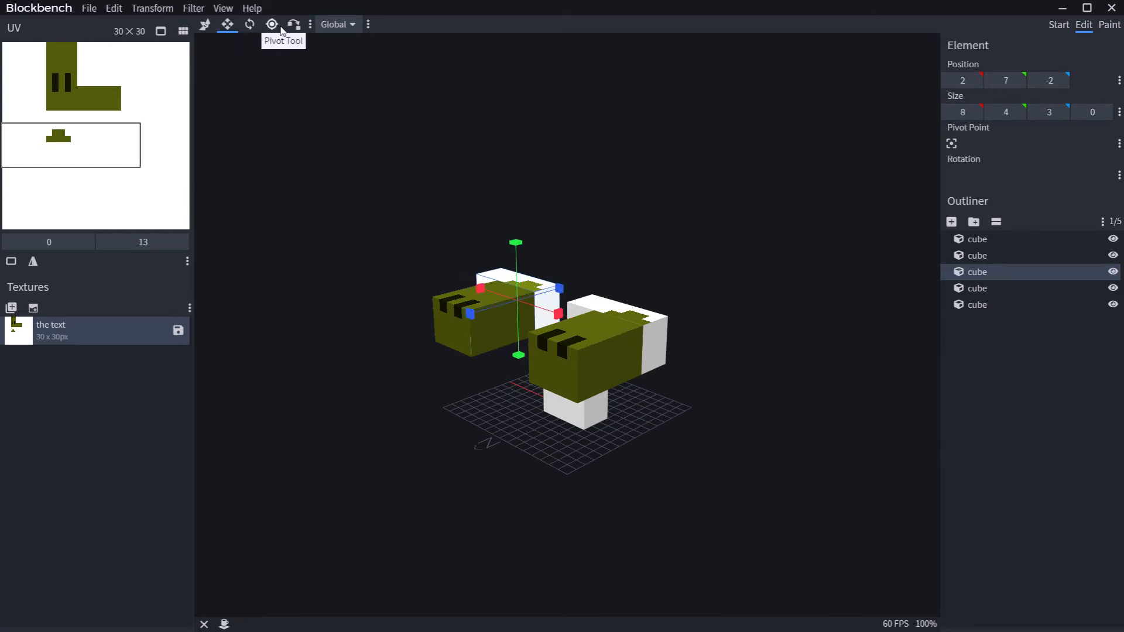
# Shift the selected crossbar half to X position 3, then stretch it to 12 units long starting at X -2
pyautogui.click(272, 26)
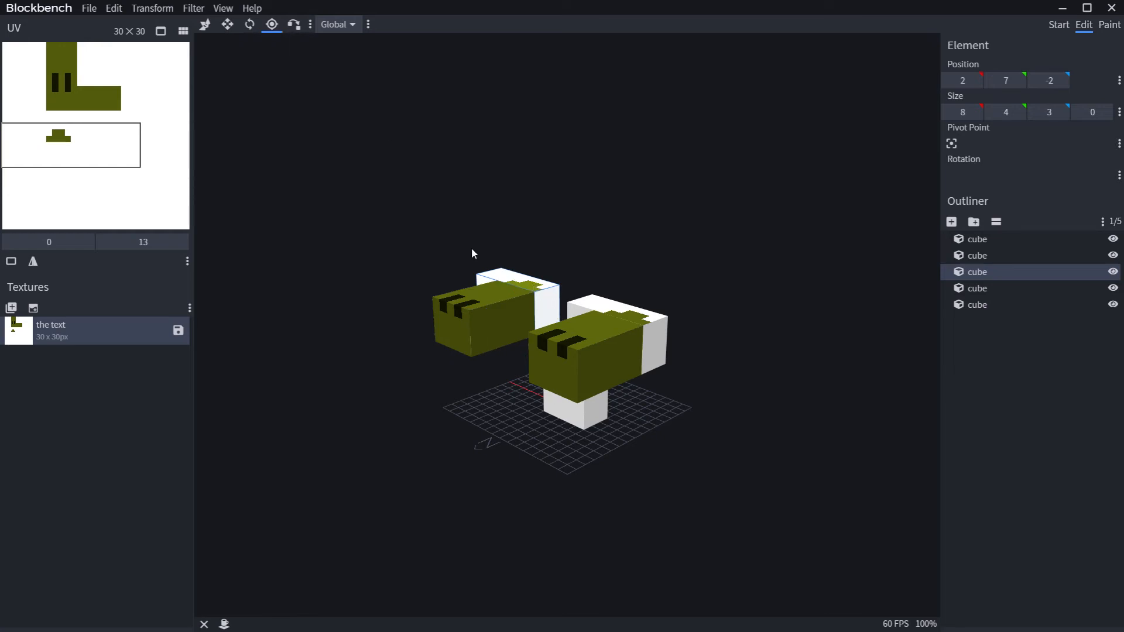
pyautogui.click(299, 28)
pyautogui.click(204, 24)
pyautogui.moveTo(486, 288)
pyautogui.mouseDown()
pyautogui.moveTo(503, 297)
pyautogui.moveTo(477, 275)
pyautogui.mouseUp()
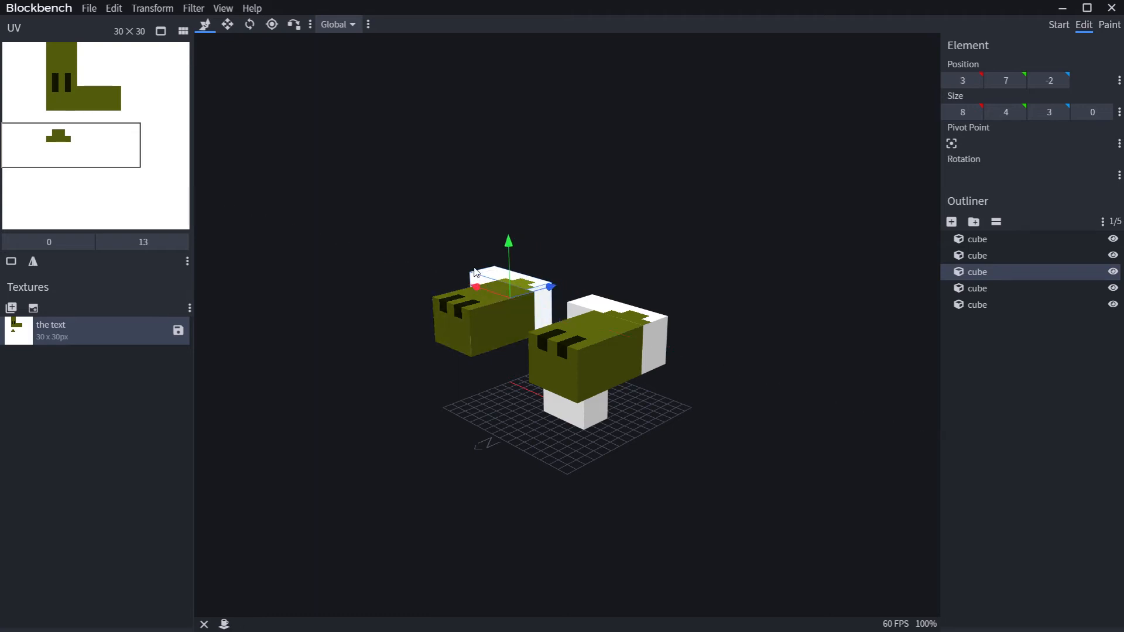
pyautogui.click(228, 24)
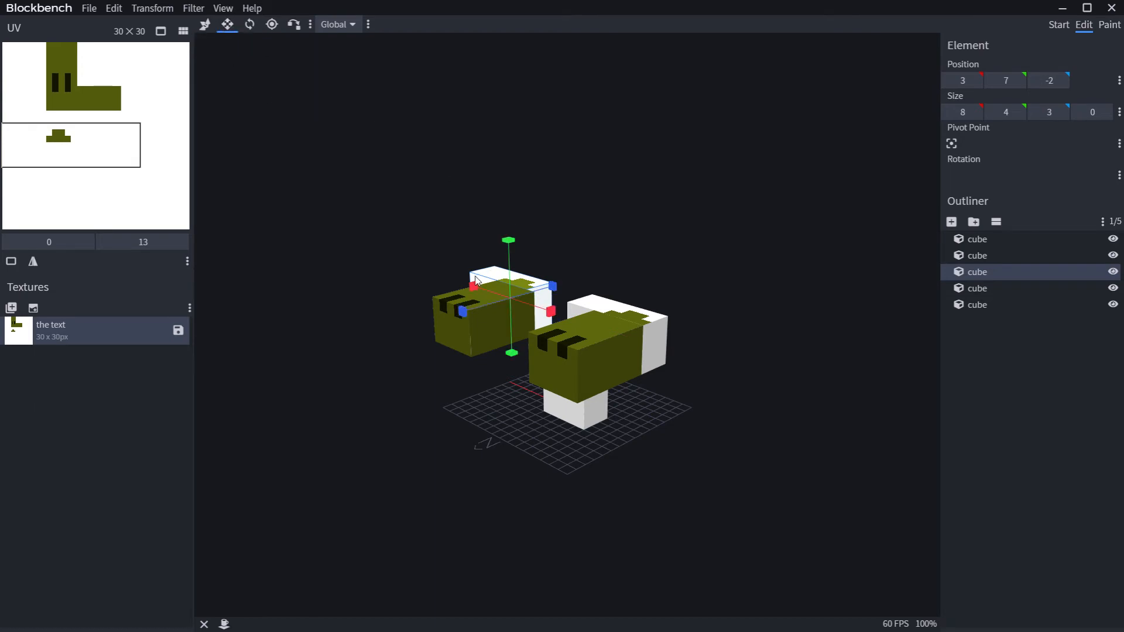
pyautogui.moveTo(476, 287); pyautogui.dragTo(475, 290)
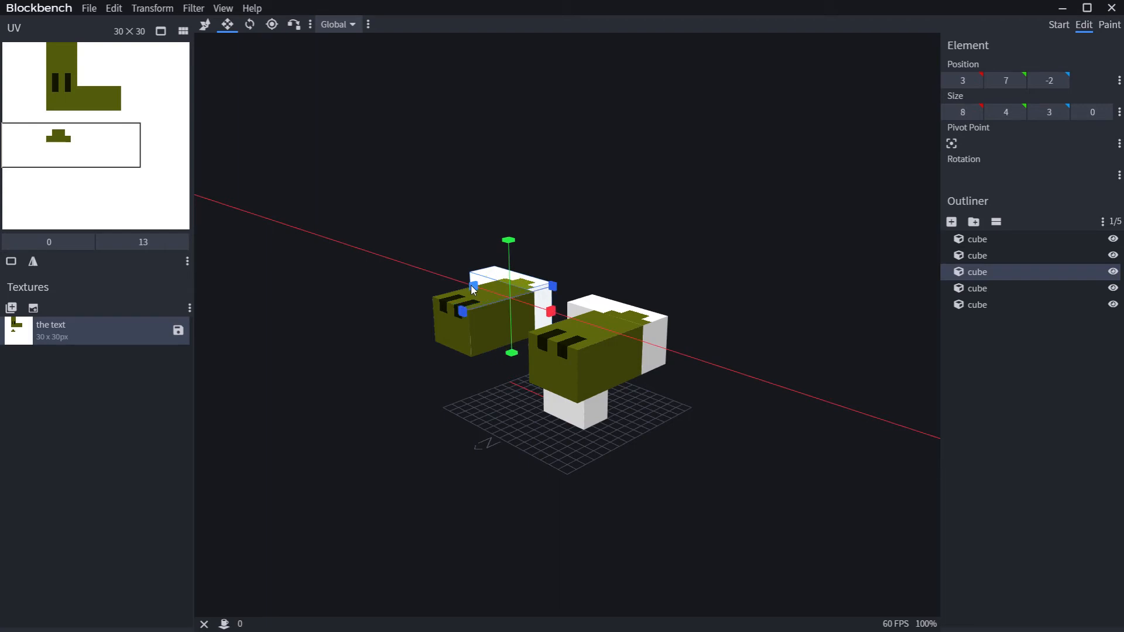
pyautogui.moveTo(475, 290); pyautogui.dragTo(480, 292)
pyautogui.moveTo(555, 313); pyautogui.dragTo(597, 325)
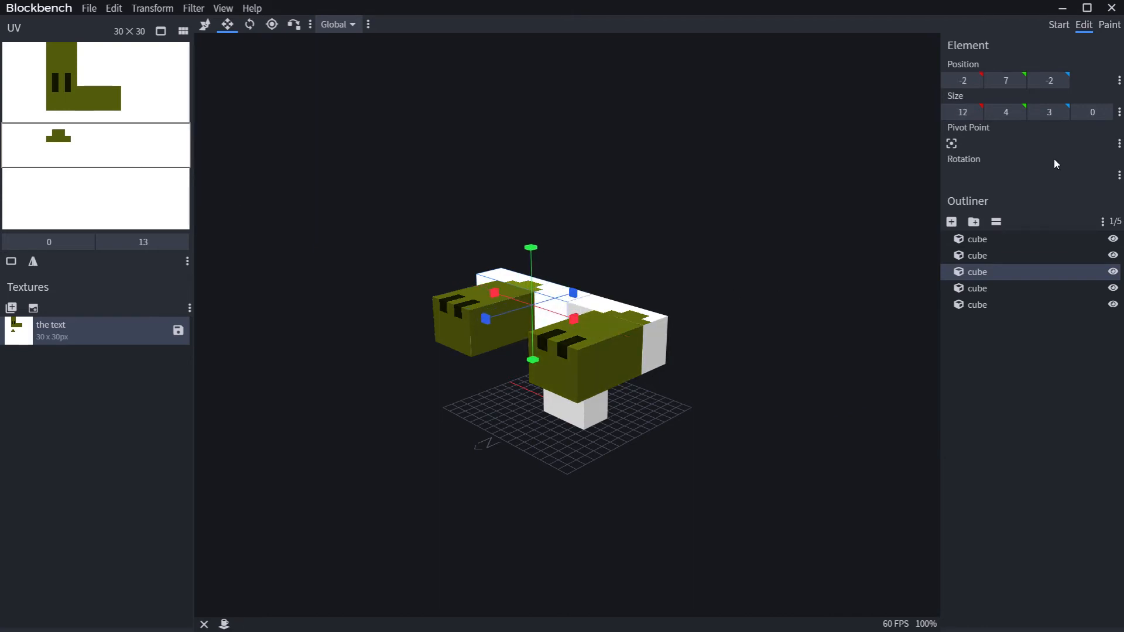
pyautogui.click(1110, 26)
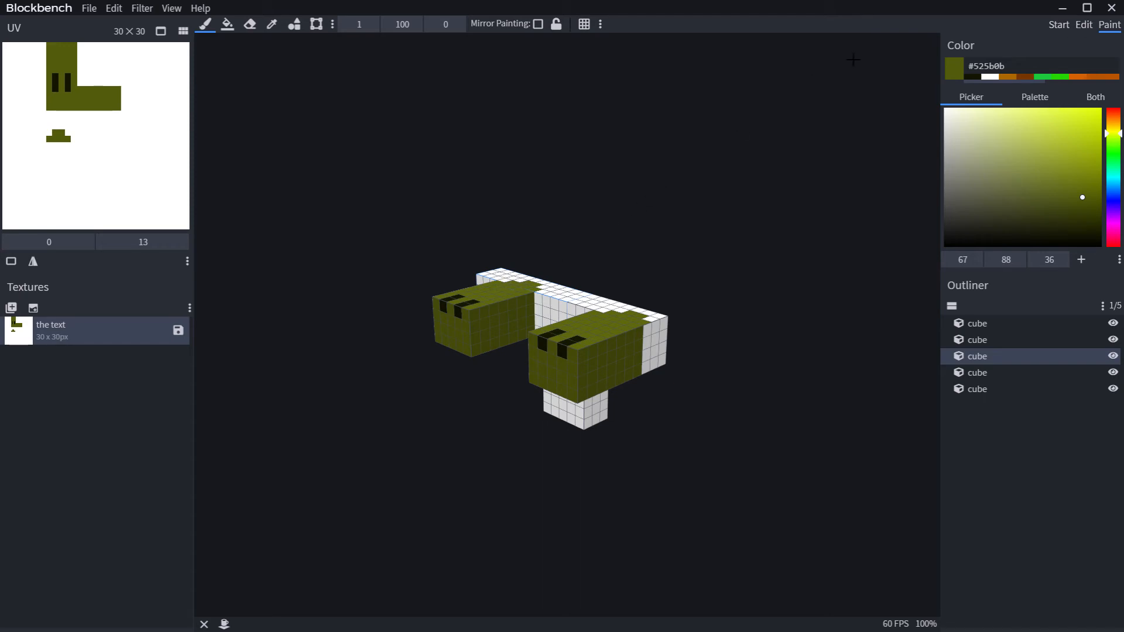
pyautogui.click(1084, 25)
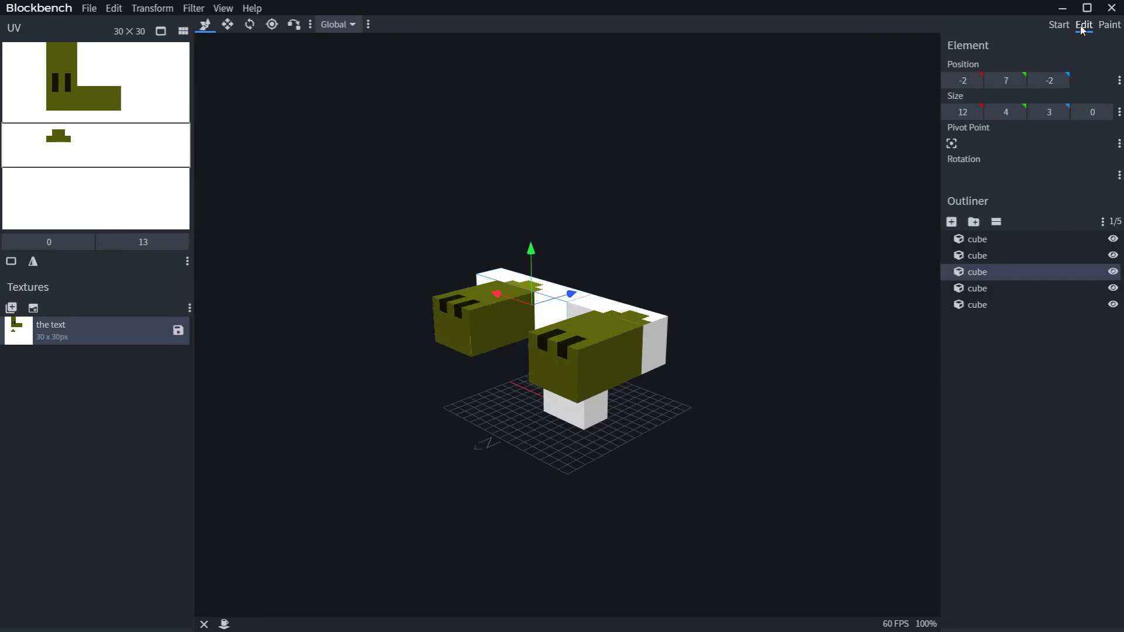
pyautogui.rightClick(492, 272)
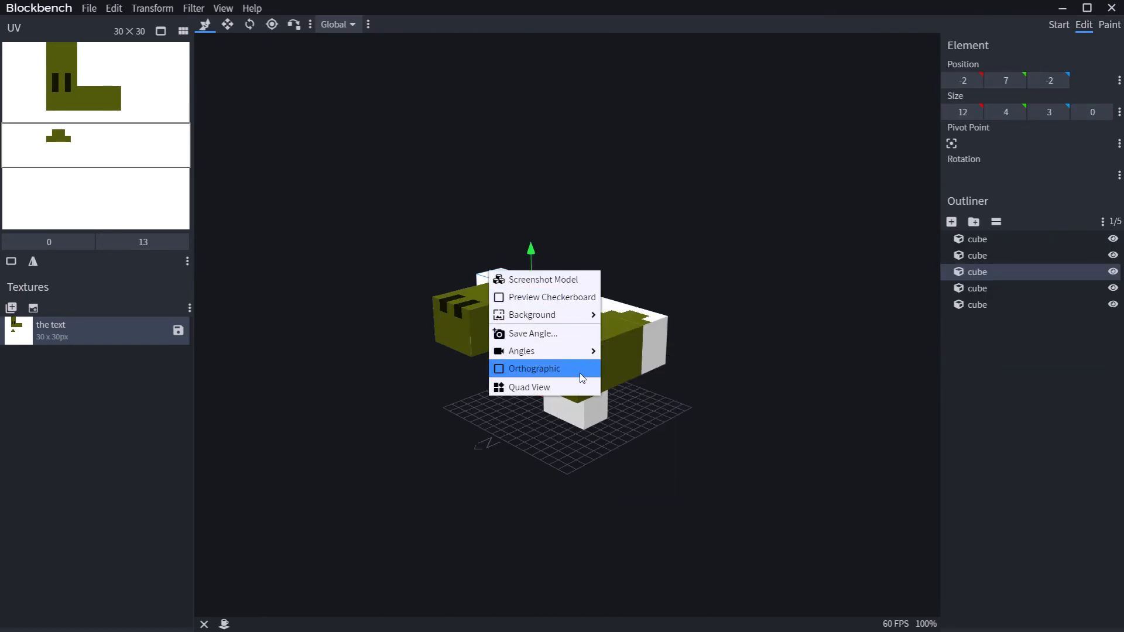
pyautogui.click(666, 458)
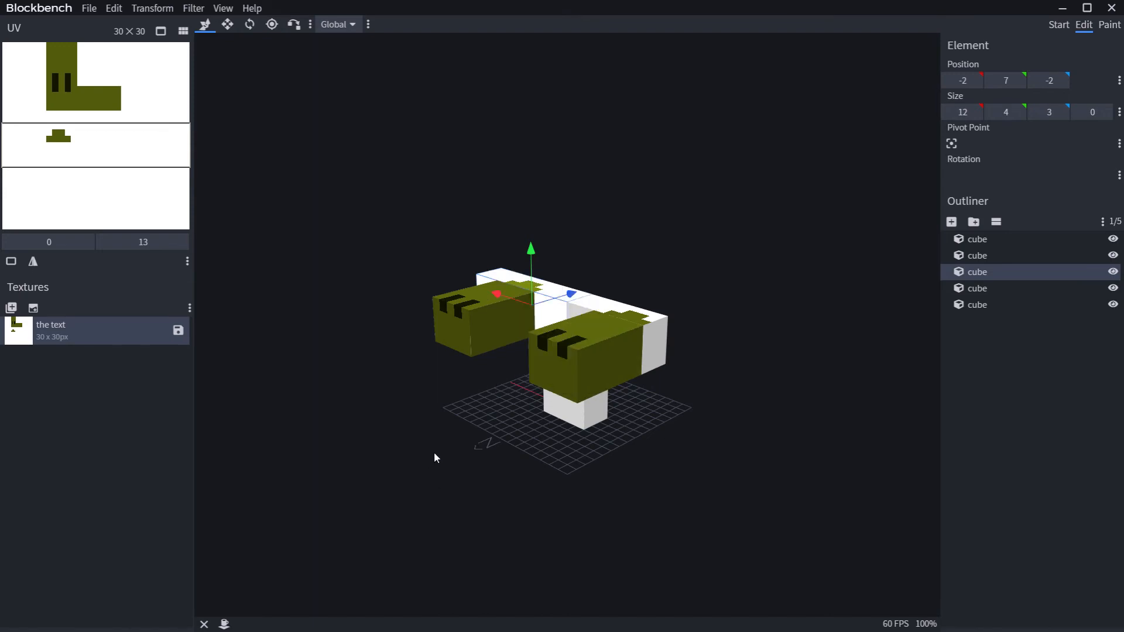
# Shorten the 12-unit crossbar half to 5 units along X, starting at X position 2 flush with the arm's outer side
pyautogui.moveTo(364, 469); pyautogui.dragTo(559, 501)
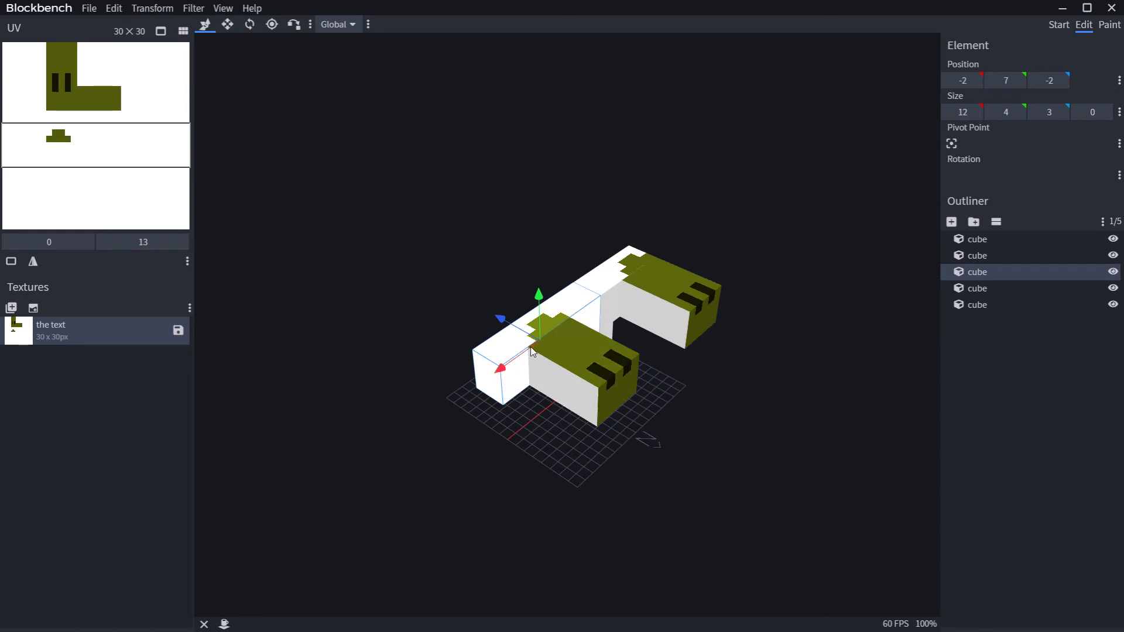
pyautogui.moveTo(500, 377)
pyautogui.mouseDown()
pyautogui.moveTo(510, 370)
pyautogui.moveTo(495, 381)
pyautogui.moveTo(506, 381)
pyautogui.mouseUp()
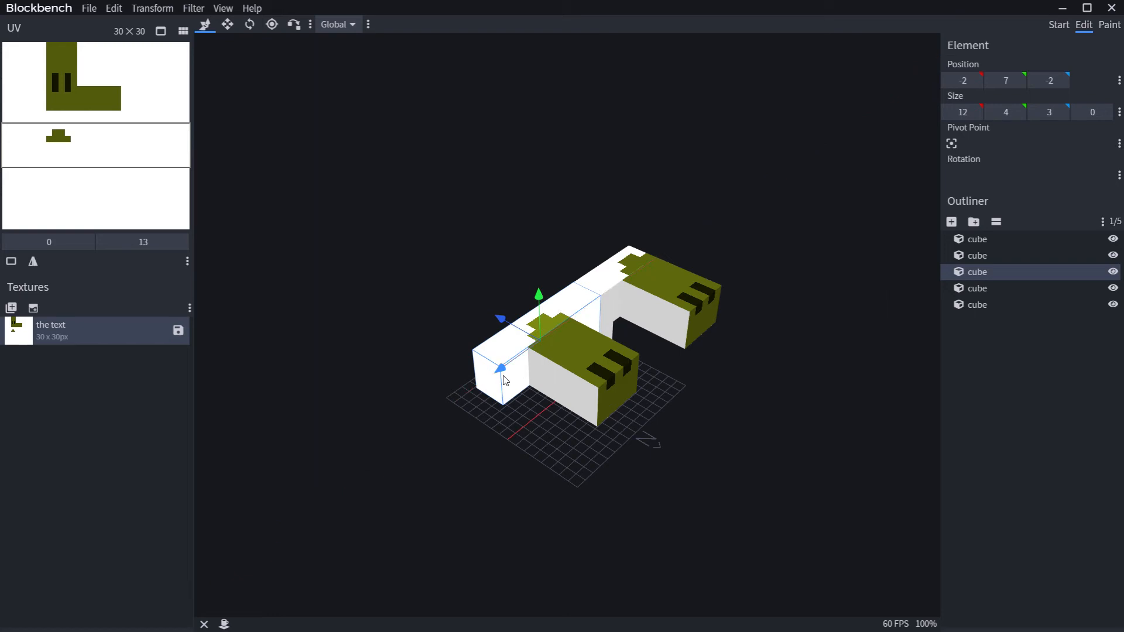
pyautogui.click(227, 24)
pyautogui.moveTo(504, 377); pyautogui.dragTo(587, 342)
pyautogui.click(585, 342)
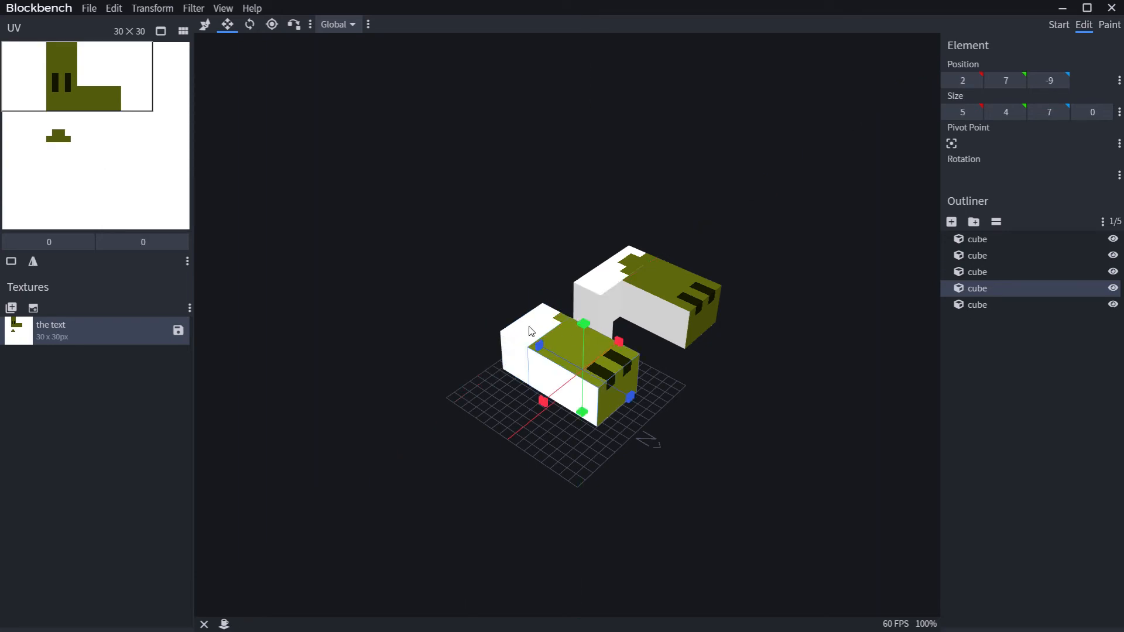
pyautogui.click(514, 358)
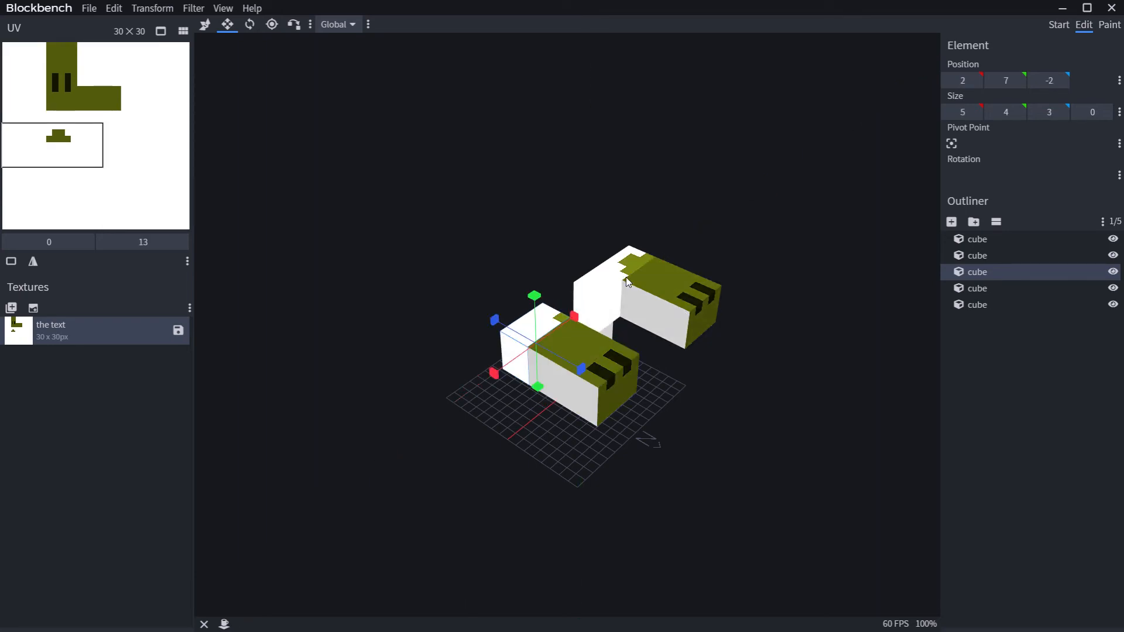
# Join the two crossbar halves at X -1, extending the far half to 9 units and the near half to 8 units
pyautogui.click(607, 282)
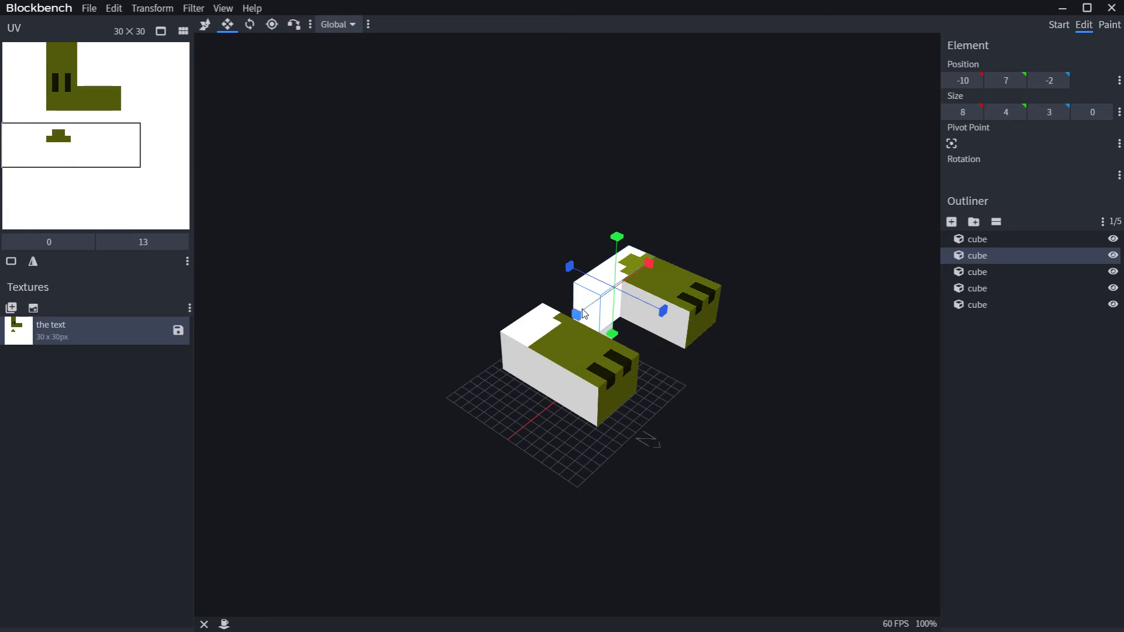
pyautogui.moveTo(585, 314); pyautogui.dragTo(601, 333)
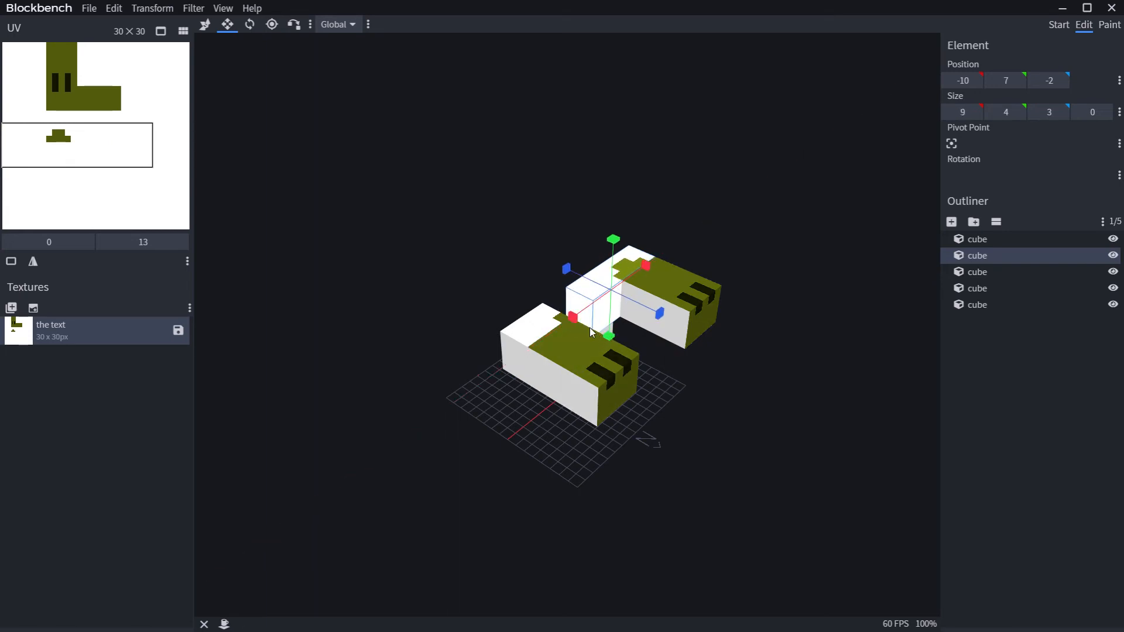
pyautogui.click(527, 338)
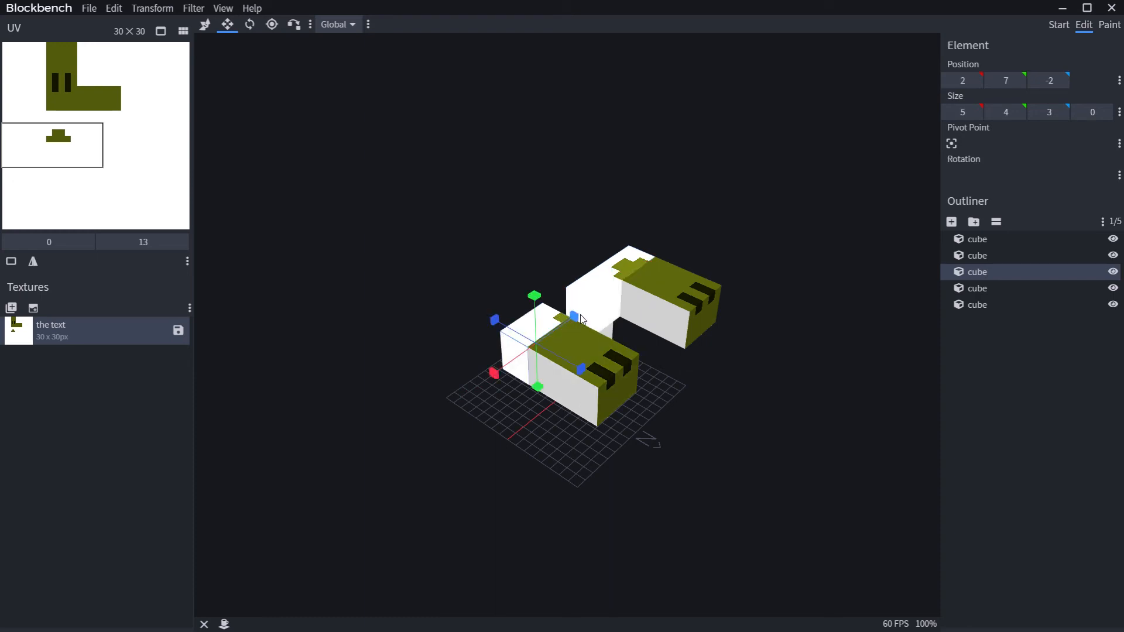
pyautogui.moveTo(576, 318); pyautogui.dragTo(606, 307)
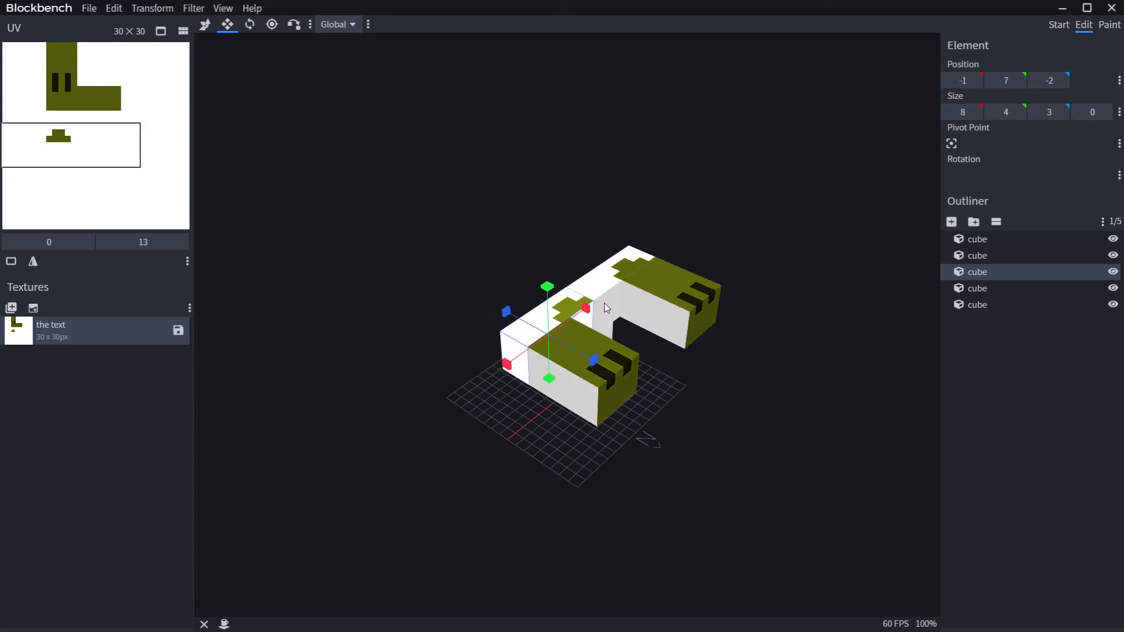
# Move the 8-unit crossbar half to X position 3 and stretch its inner end back to X -1, making it 12 units long
pyautogui.click(206, 26)
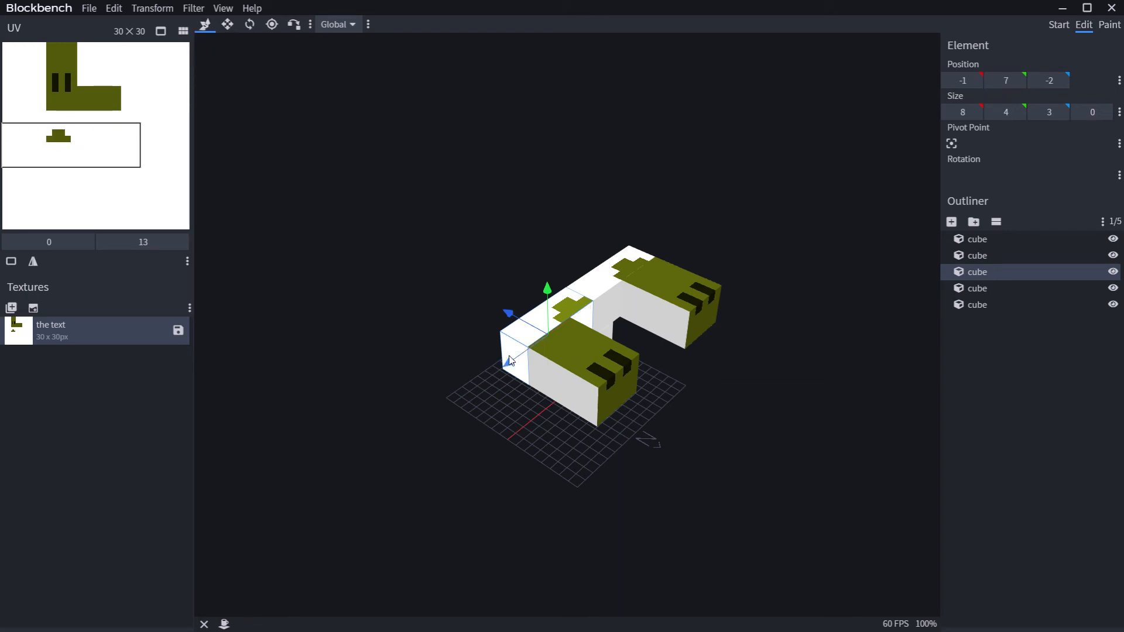
pyautogui.moveTo(509, 360); pyautogui.dragTo(471, 387)
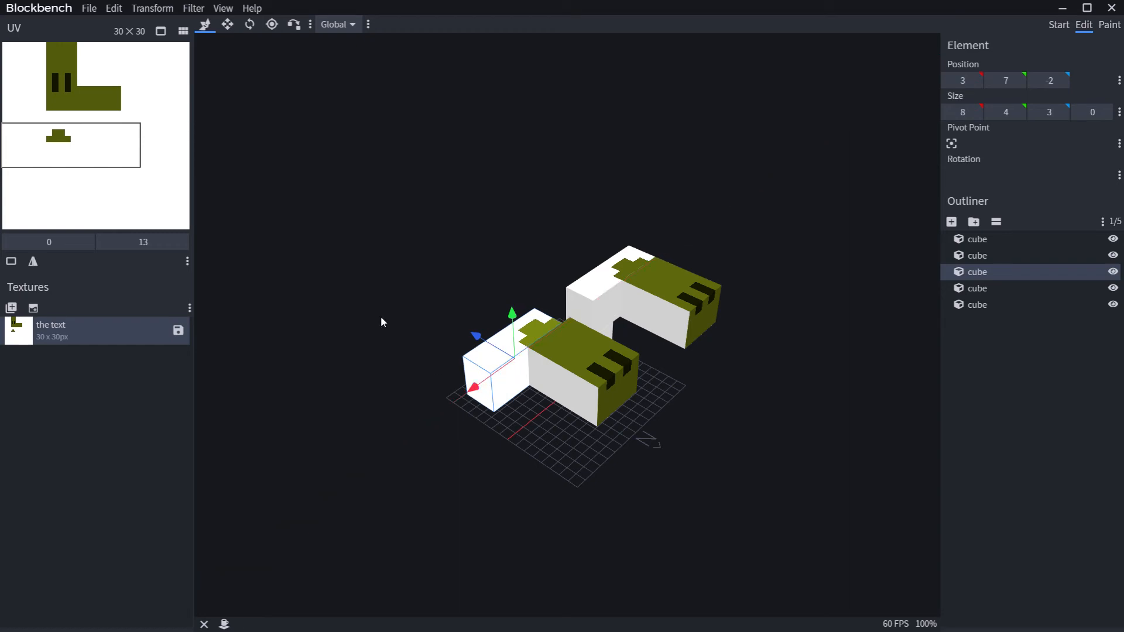
pyautogui.click(226, 29)
pyautogui.moveTo(555, 329); pyautogui.dragTo(591, 314)
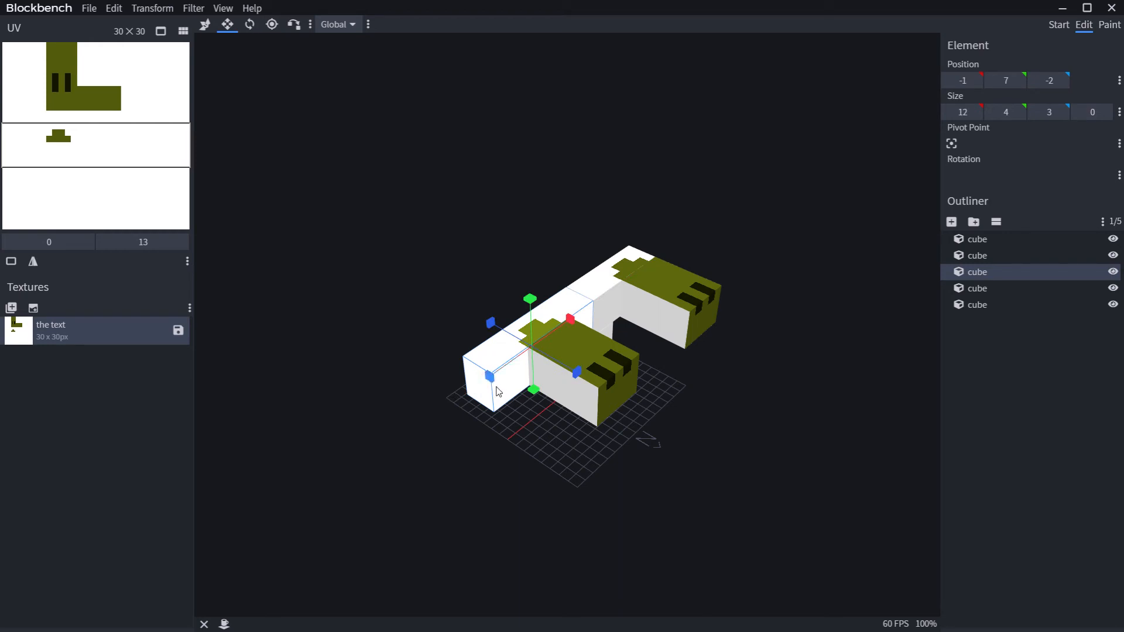
# Erase the texture from all sides of the selected crossbar half's protruding end, including the pixels left over between strokes
pyautogui.click(1110, 25)
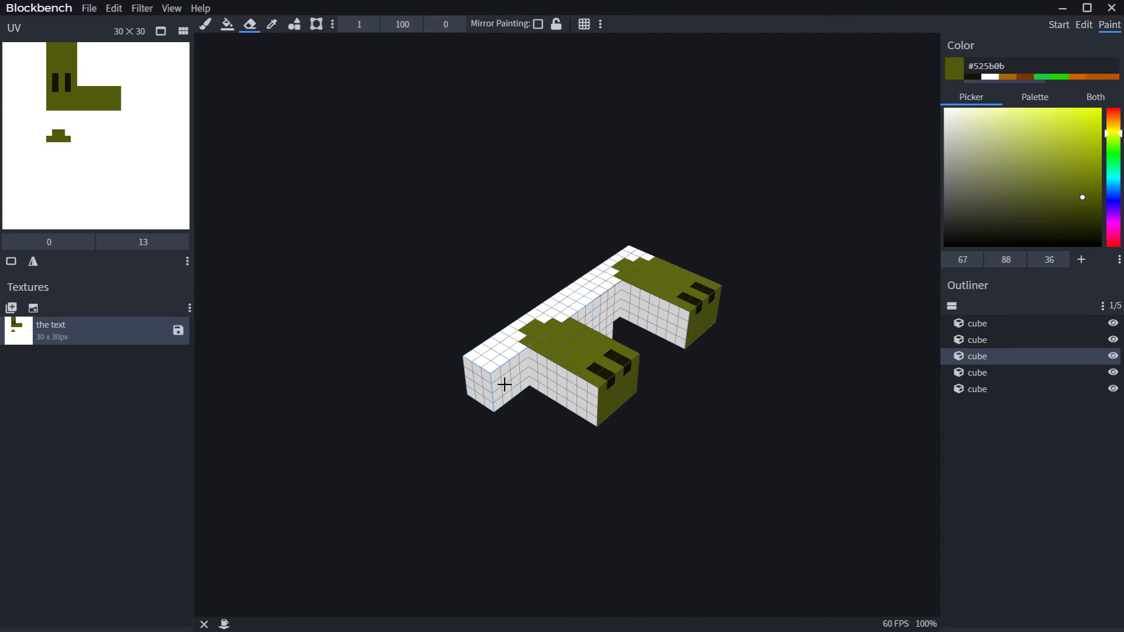
pyautogui.moveTo(504, 384)
pyautogui.mouseDown()
pyautogui.moveTo(508, 406)
pyautogui.moveTo(524, 374)
pyautogui.moveTo(528, 396)
pyautogui.moveTo(530, 366)
pyautogui.moveTo(502, 387)
pyautogui.moveTo(491, 365)
pyautogui.moveTo(510, 346)
pyautogui.moveTo(527, 359)
pyautogui.moveTo(493, 369)
pyautogui.moveTo(493, 407)
pyautogui.moveTo(487, 377)
pyautogui.mouseUp()
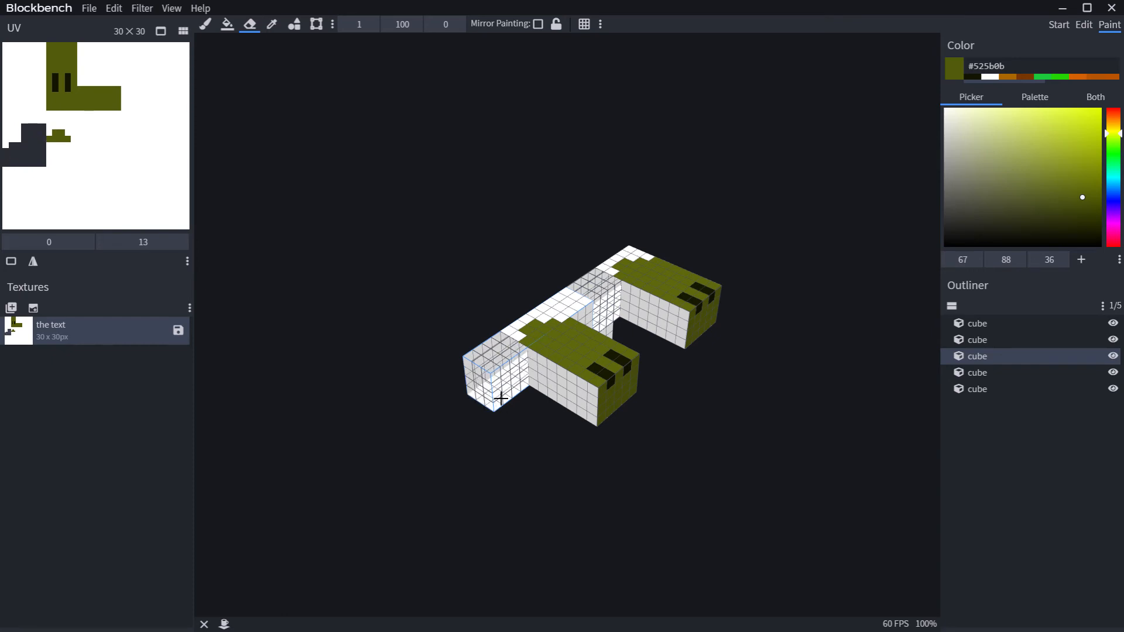
pyautogui.moveTo(479, 460)
pyautogui.mouseDown()
pyautogui.moveTo(509, 328)
pyautogui.moveTo(610, 306)
pyautogui.moveTo(607, 355)
pyautogui.moveTo(657, 246)
pyautogui.moveTo(603, 252)
pyautogui.moveTo(597, 266)
pyautogui.moveTo(627, 292)
pyautogui.moveTo(612, 296)
pyautogui.moveTo(620, 301)
pyautogui.mouseUp()
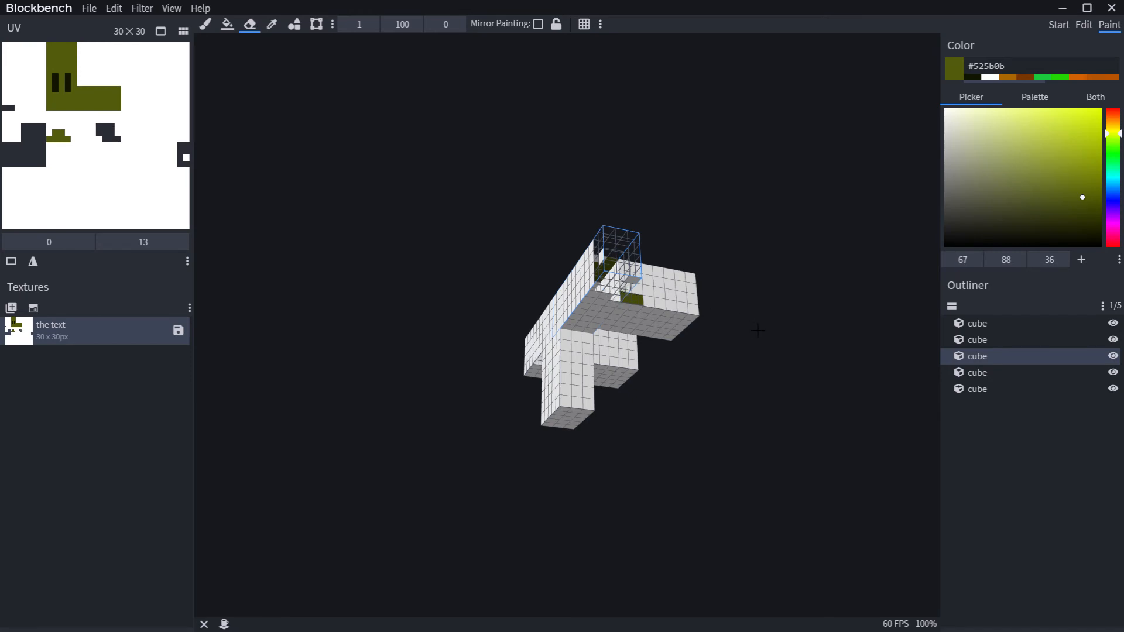
pyautogui.moveTo(757, 331); pyautogui.dragTo(704, 397)
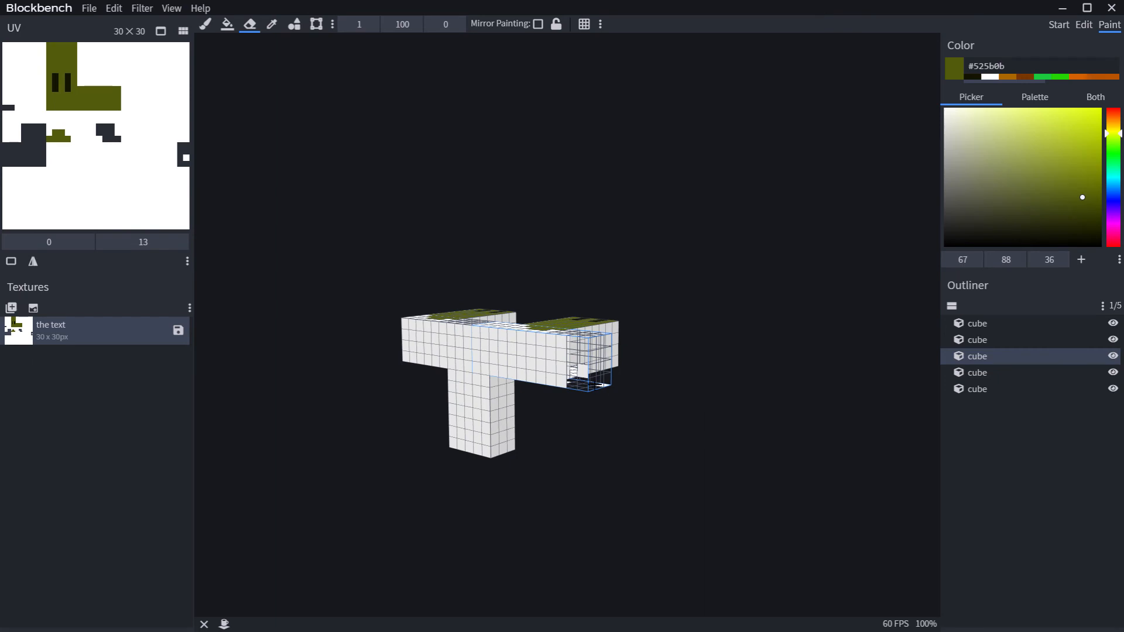
pyautogui.click(584, 371)
pyautogui.moveTo(668, 414); pyautogui.dragTo(540, 346)
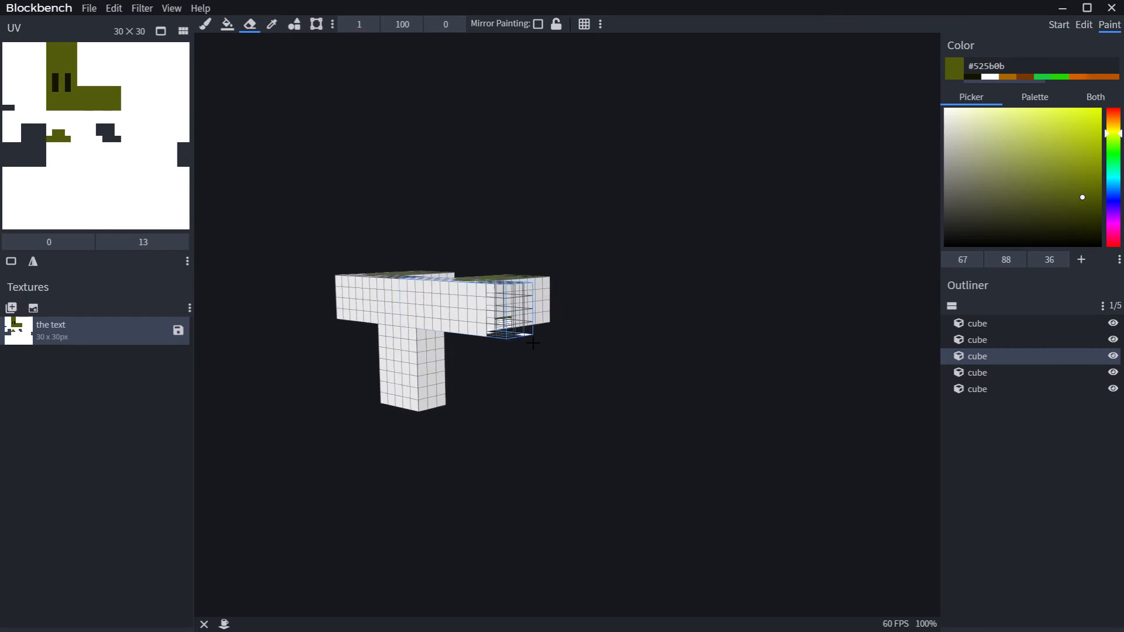
pyautogui.moveTo(592, 391)
pyautogui.mouseDown()
pyautogui.moveTo(525, 297)
pyautogui.moveTo(480, 302)
pyautogui.moveTo(474, 249)
pyautogui.moveTo(477, 286)
pyautogui.mouseUp()
pyautogui.click(518, 295)
pyautogui.moveTo(701, 344)
pyautogui.mouseDown()
pyautogui.moveTo(473, 450)
pyautogui.moveTo(592, 432)
pyautogui.mouseUp()
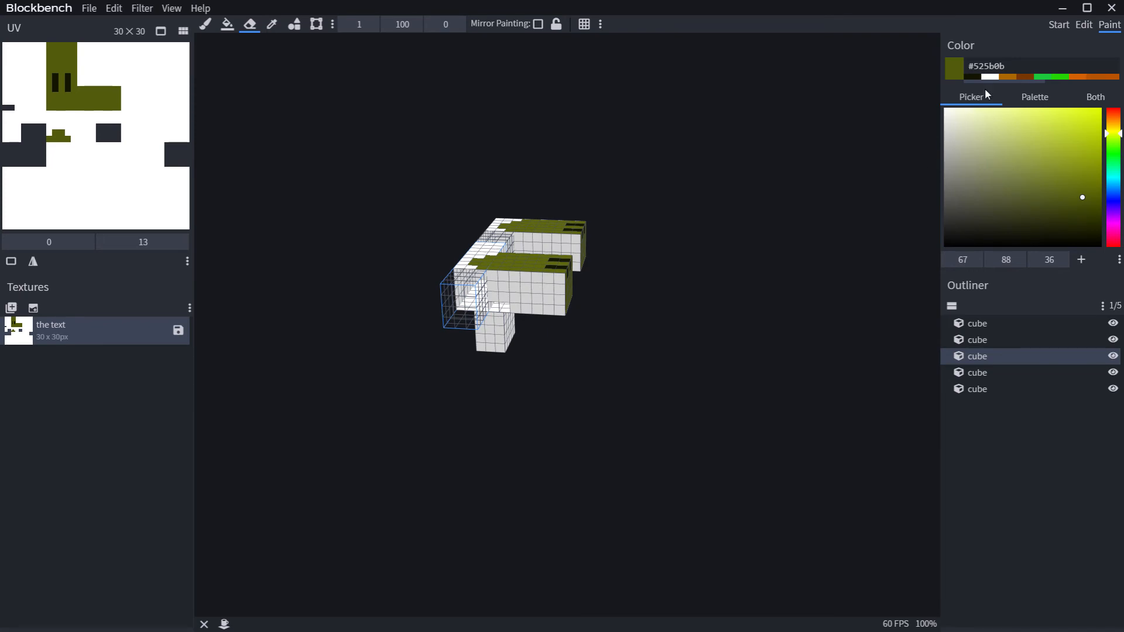
# Erase a two-pixel-wide patch along the lower edge of the arms' olive side face
pyautogui.click(1082, 26)
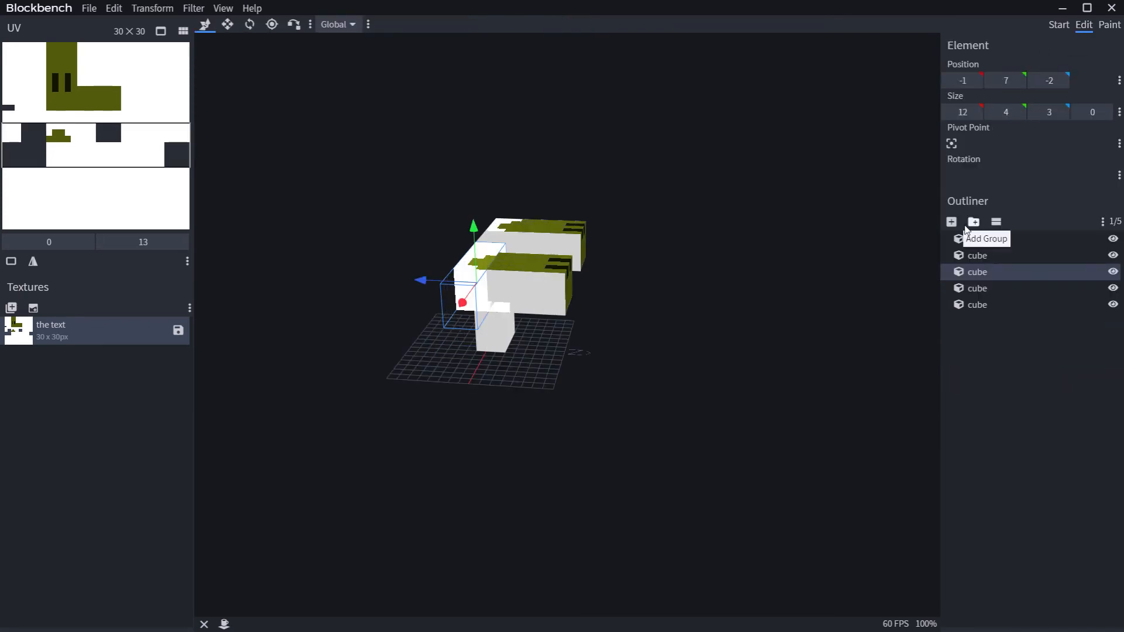
pyautogui.click(1109, 25)
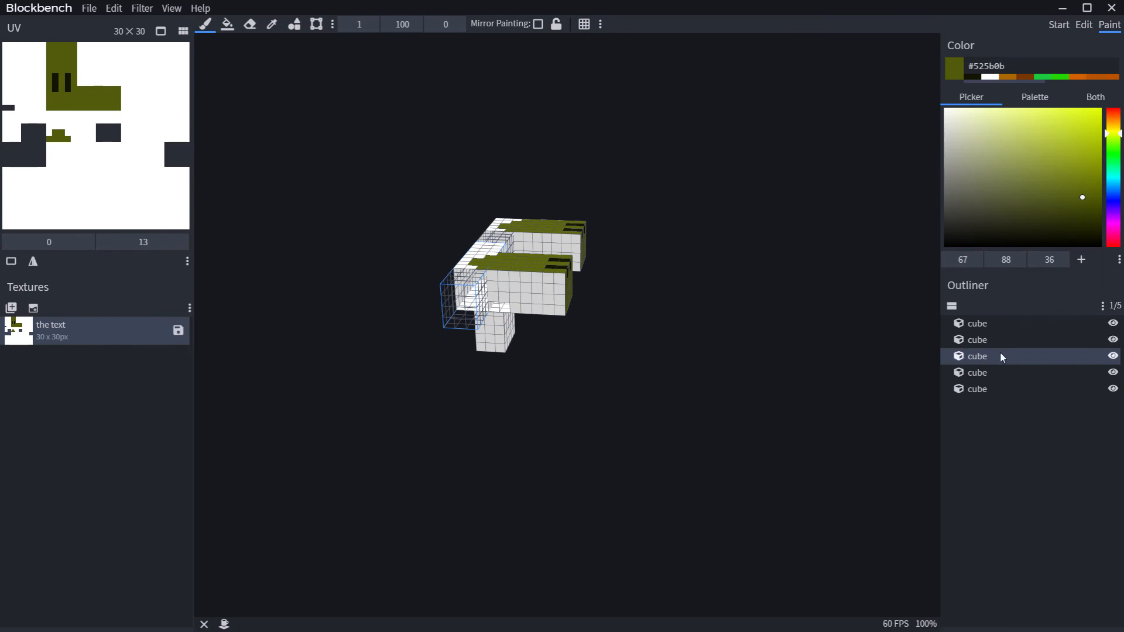
pyautogui.moveTo(657, 417)
pyautogui.mouseDown()
pyautogui.moveTo(512, 459)
pyautogui.moveTo(586, 446)
pyautogui.moveTo(709, 392)
pyautogui.moveTo(630, 352)
pyautogui.moveTo(679, 410)
pyautogui.moveTo(587, 467)
pyautogui.moveTo(377, 440)
pyautogui.moveTo(331, 404)
pyautogui.moveTo(354, 432)
pyautogui.mouseUp()
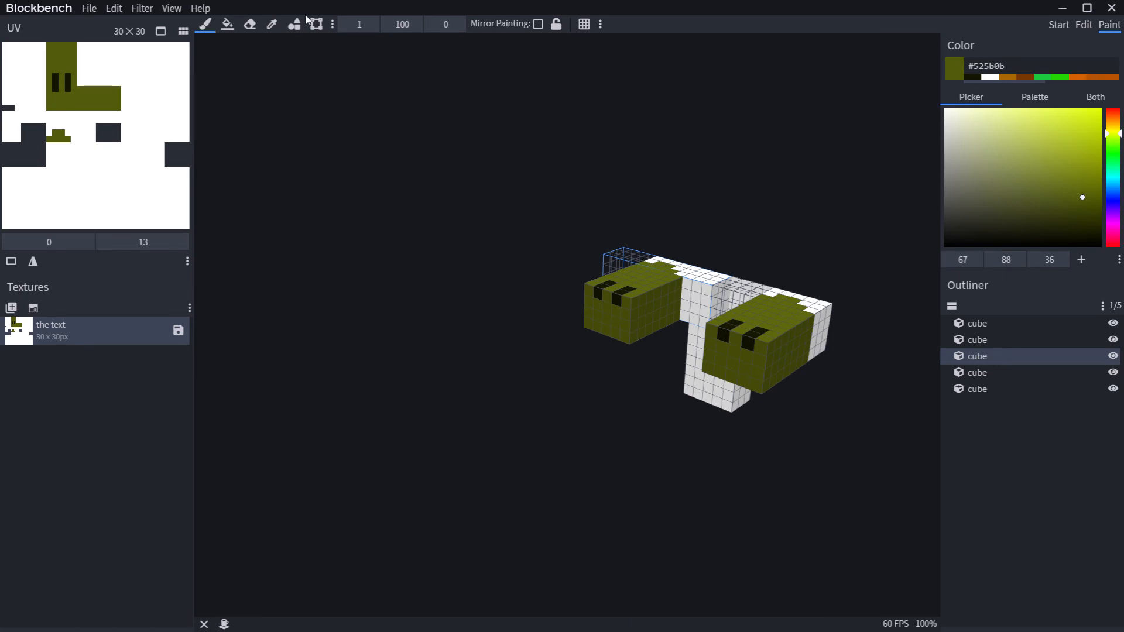
pyautogui.click(249, 26)
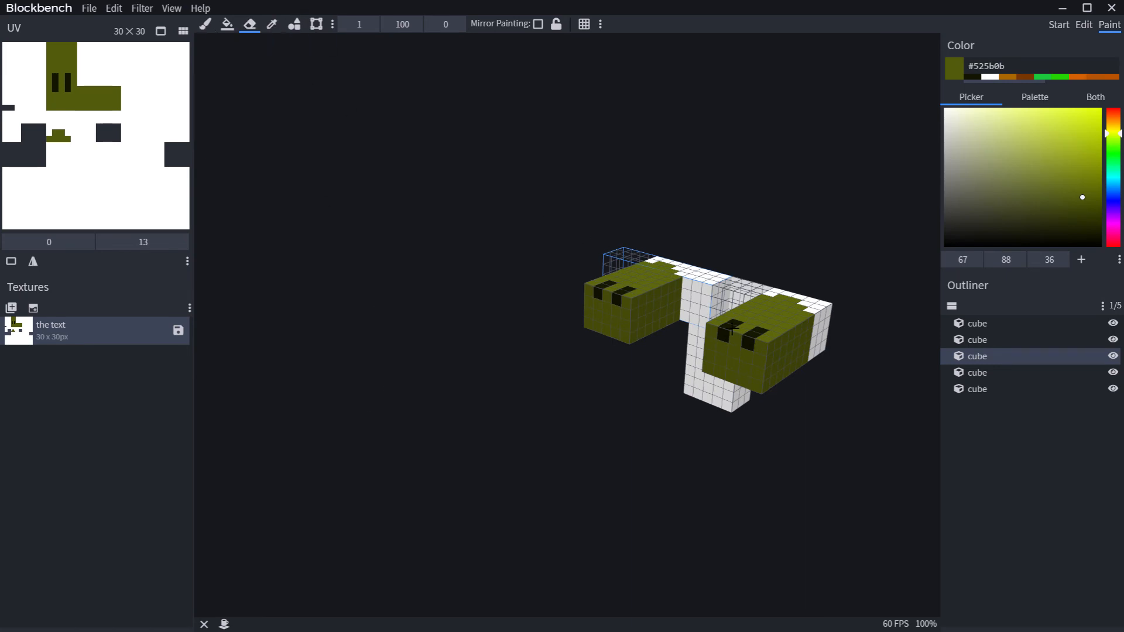
pyautogui.click(663, 323)
pyautogui.moveTo(675, 329); pyautogui.dragTo(678, 330)
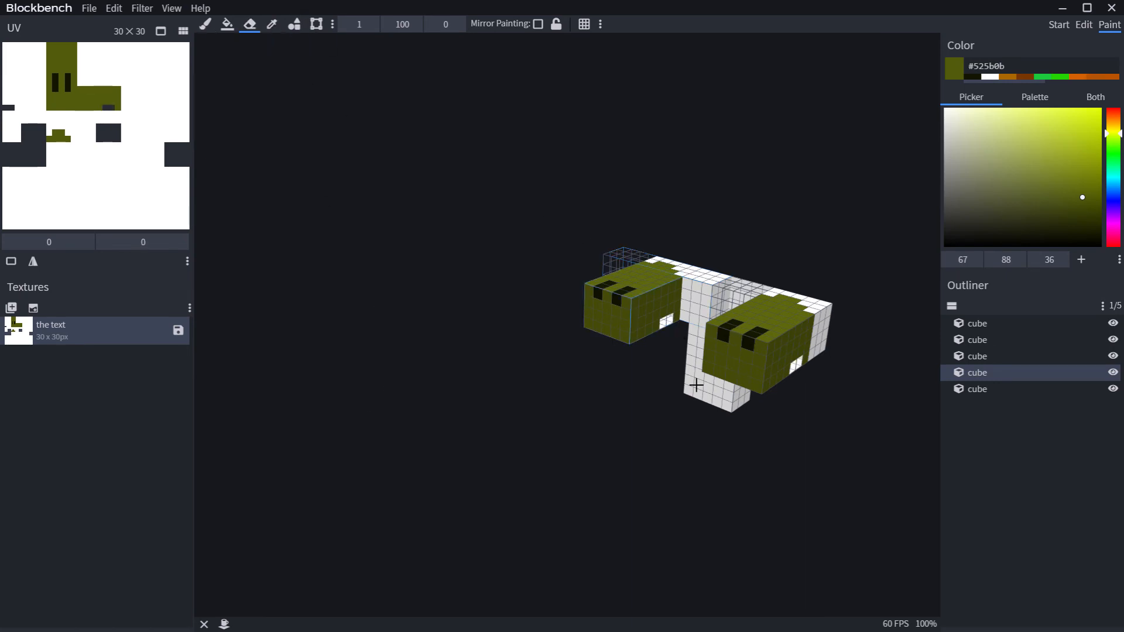
pyautogui.moveTo(542, 465); pyautogui.dragTo(521, 456)
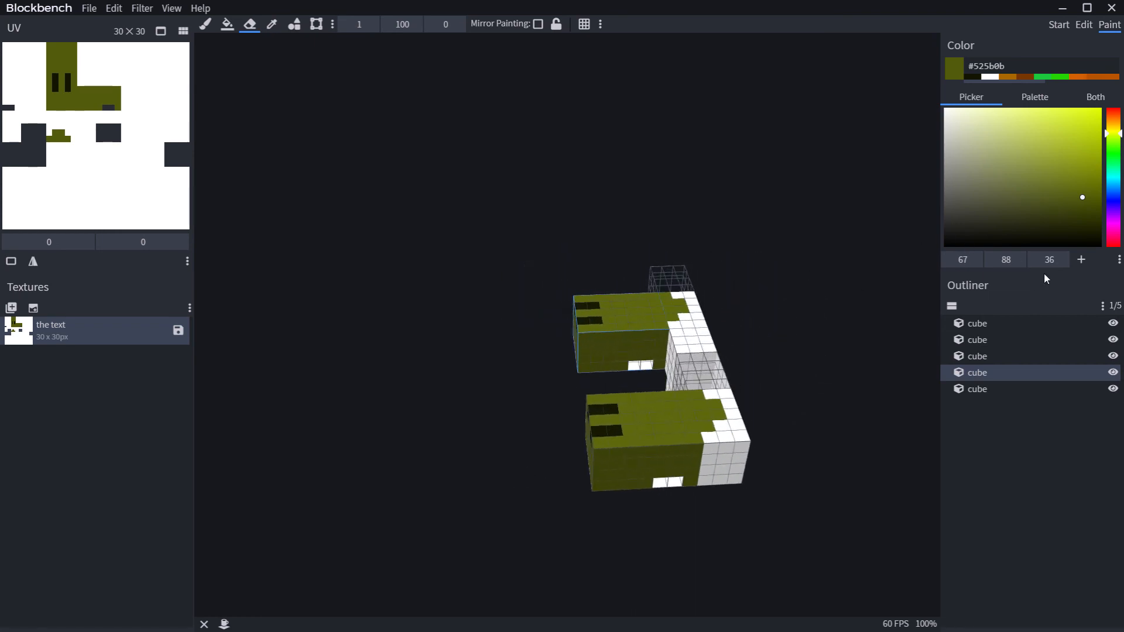
# Add a new cube, raise it to Y position 11 on the crossbar and move its UV map to 10, 24
pyautogui.click(1082, 26)
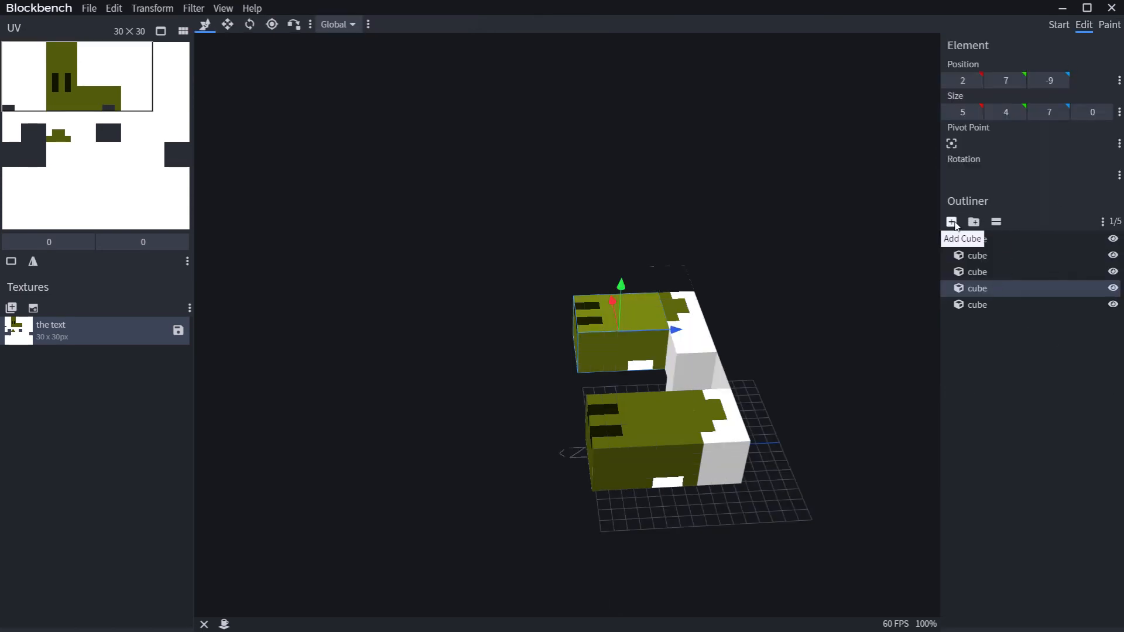
pyautogui.click(951, 222)
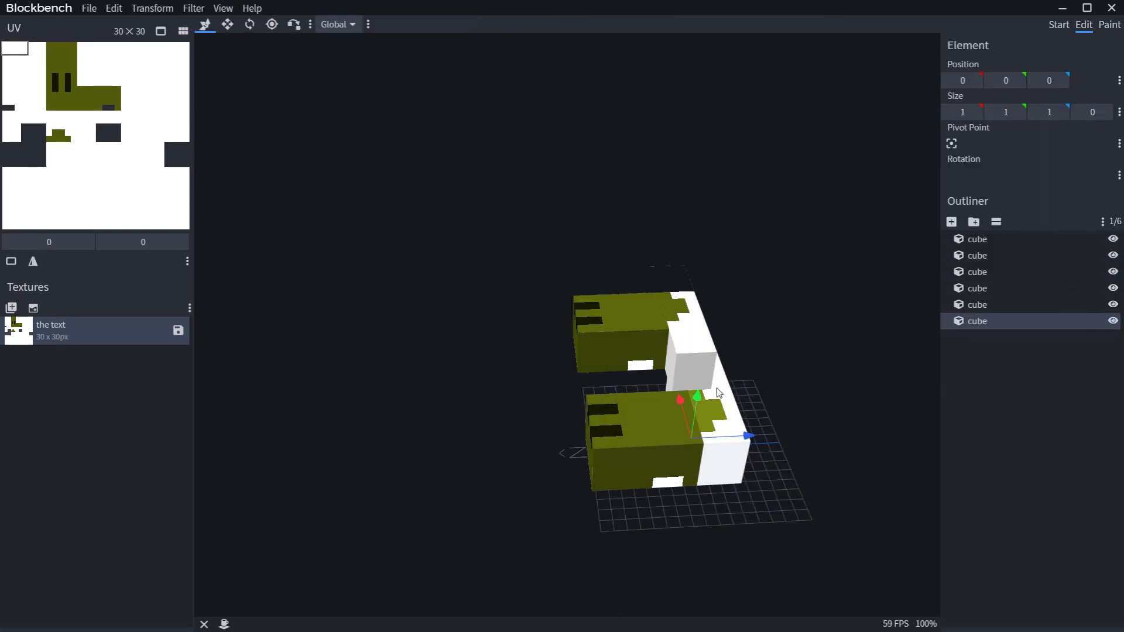
pyautogui.moveTo(701, 392); pyautogui.dragTo(731, 269)
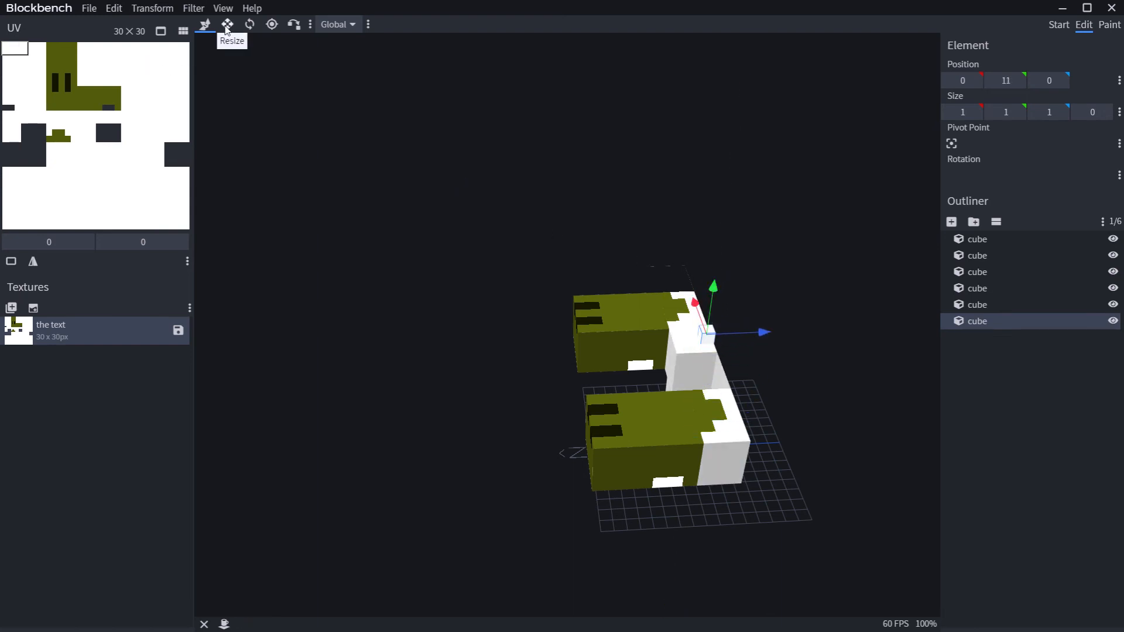
pyautogui.moveTo(20, 68); pyautogui.dragTo(86, 218)
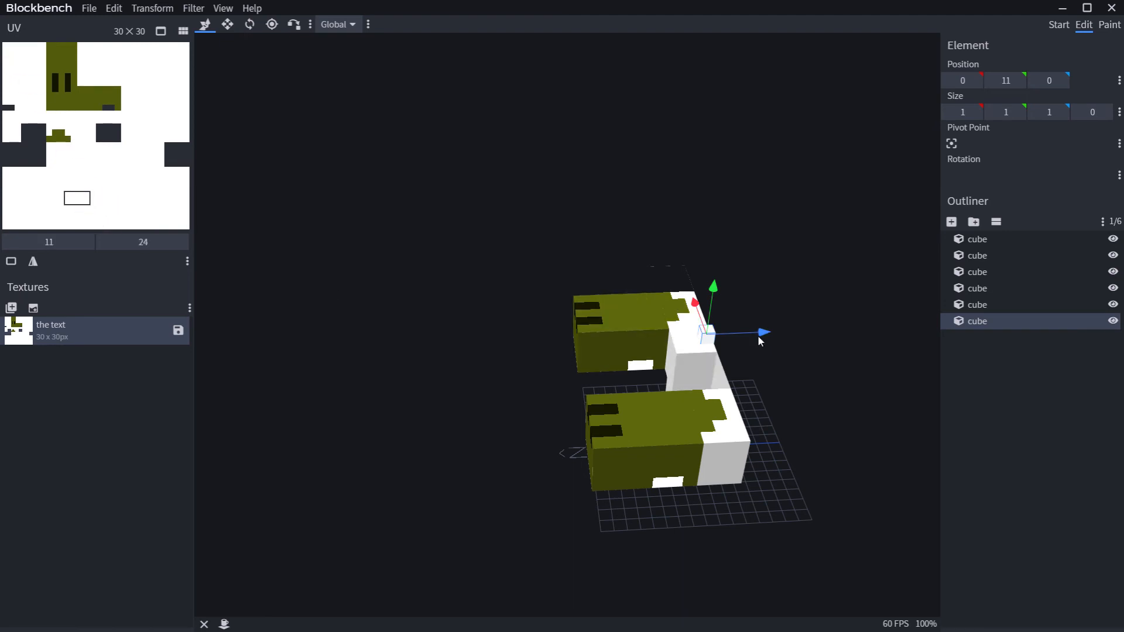
# Stretch the new cube to 5 units along X and 4 along Z, starting at X -4 and Z -3
pyautogui.click(227, 24)
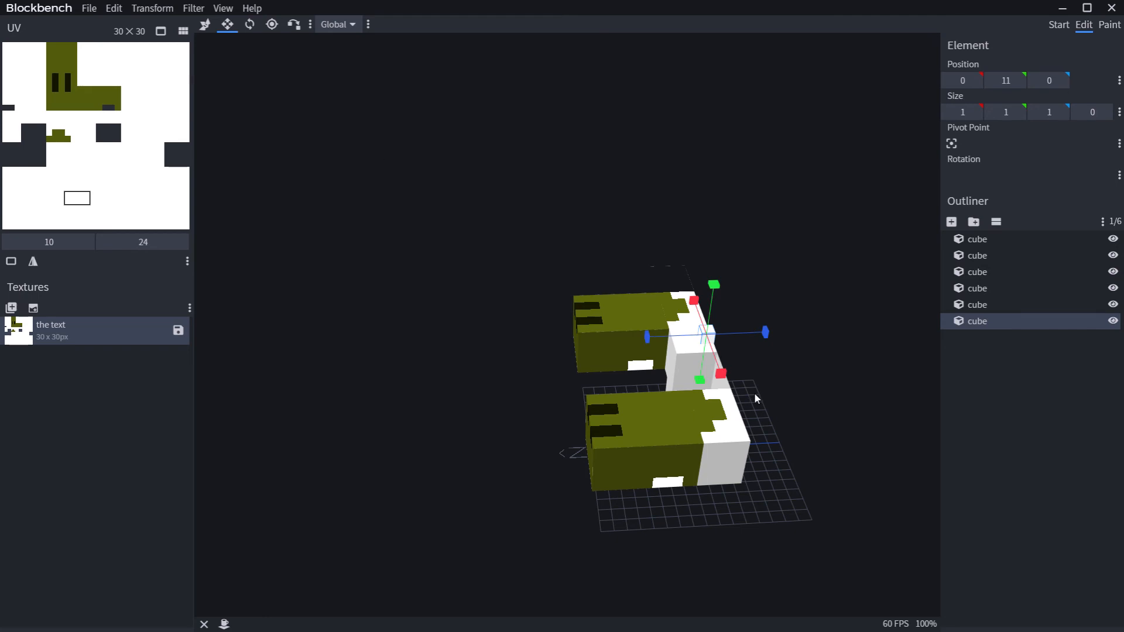
pyautogui.moveTo(721, 374); pyautogui.dragTo(616, 367)
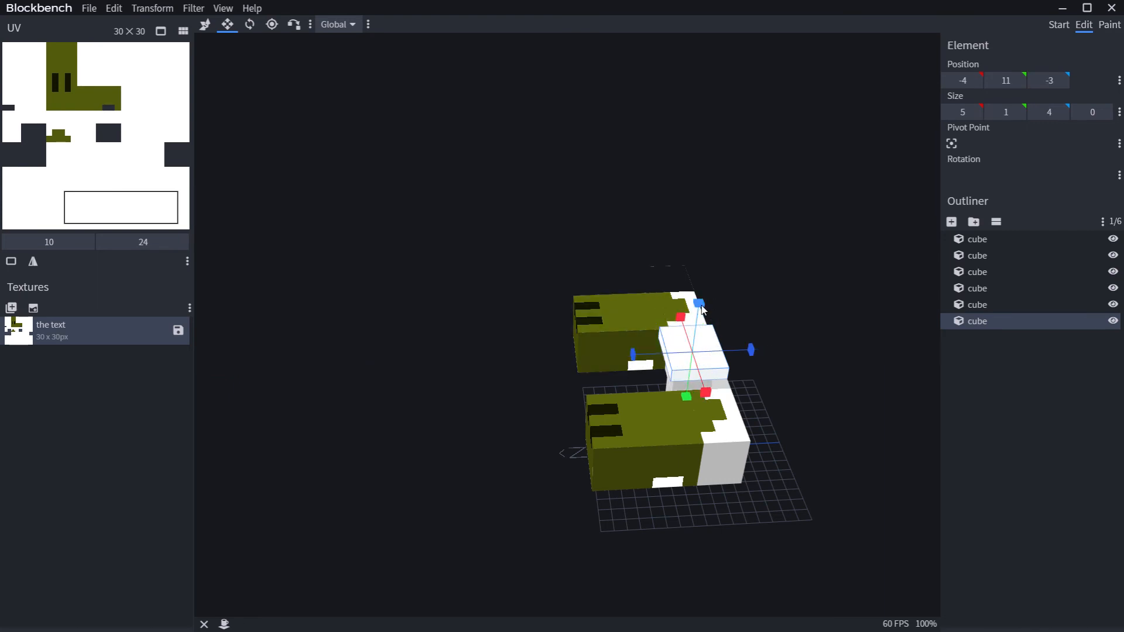
pyautogui.moveTo(699, 309); pyautogui.dragTo(705, 317)
# Raise the flat cube and extend it downward to 4 units tall from Y position 13, with its UV map at 10, 21
pyautogui.click(204, 25)
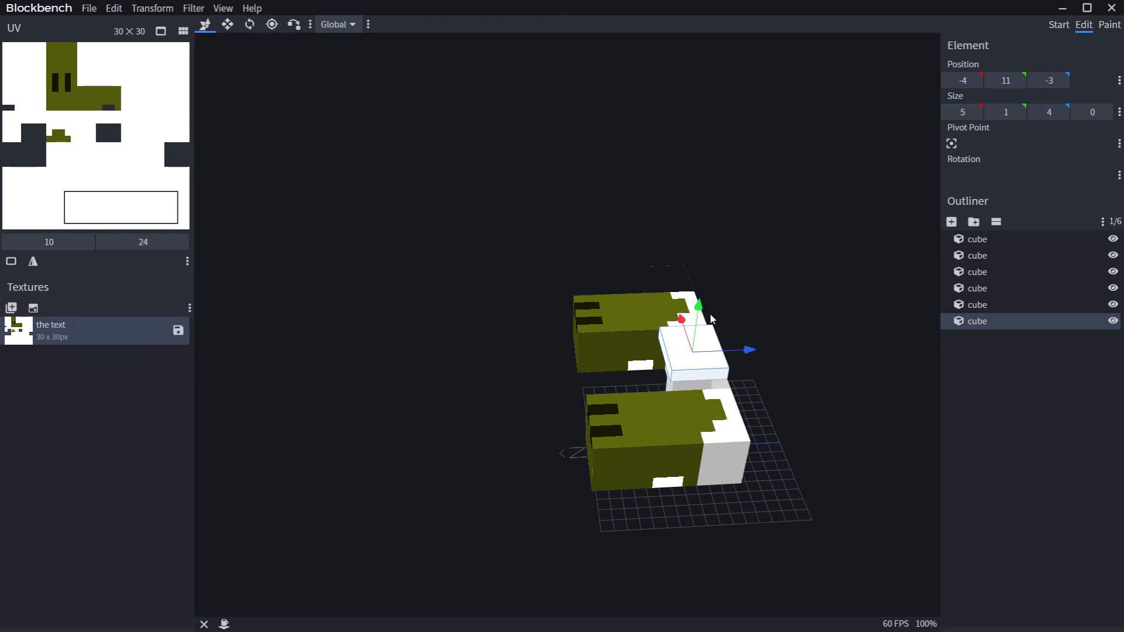
pyautogui.moveTo(698, 306); pyautogui.dragTo(717, 237)
pyautogui.click(227, 25)
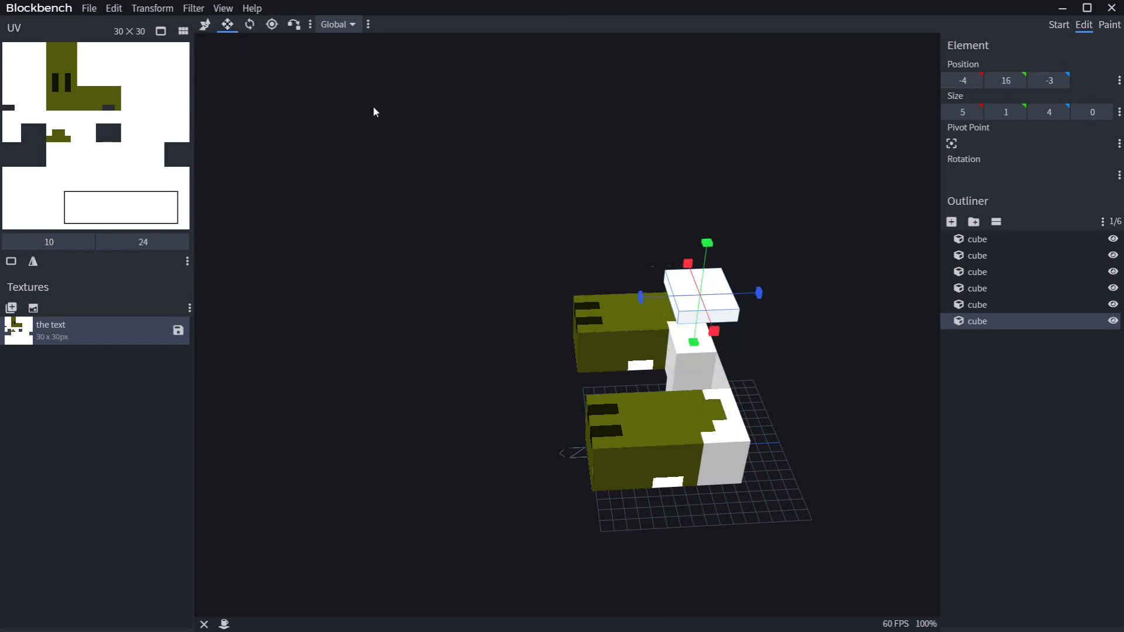
pyautogui.moveTo(693, 344); pyautogui.dragTo(683, 365)
pyautogui.moveTo(162, 226); pyautogui.dragTo(162, 205)
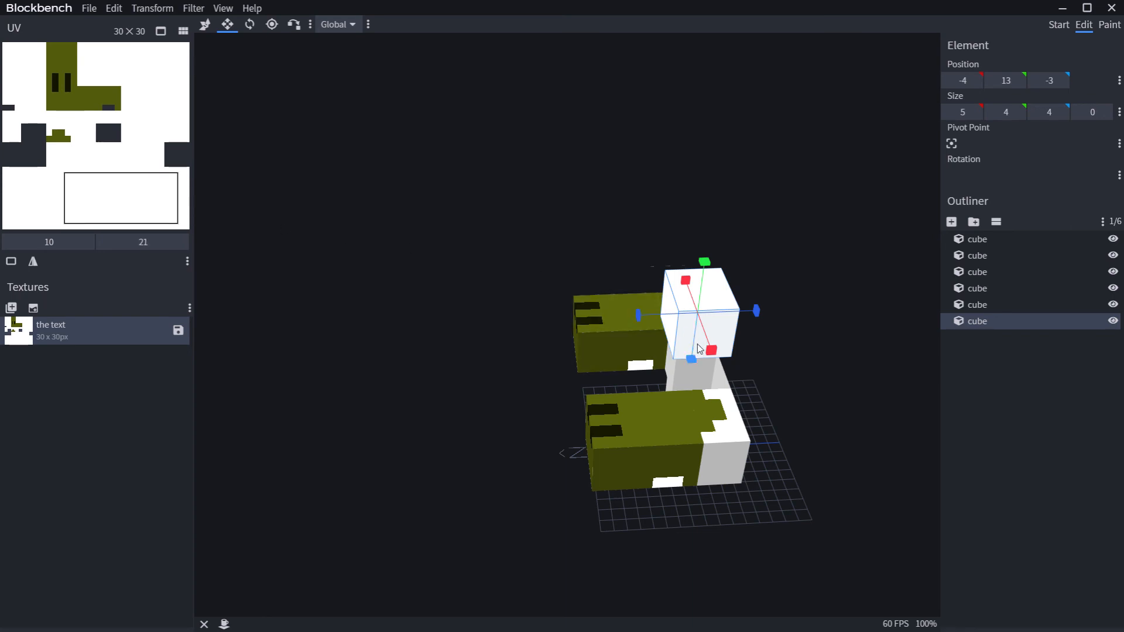
# Lower the head cube to Y position 11 so it rests on top of the crossbar
pyautogui.moveTo(412, 514); pyautogui.dragTo(557, 455)
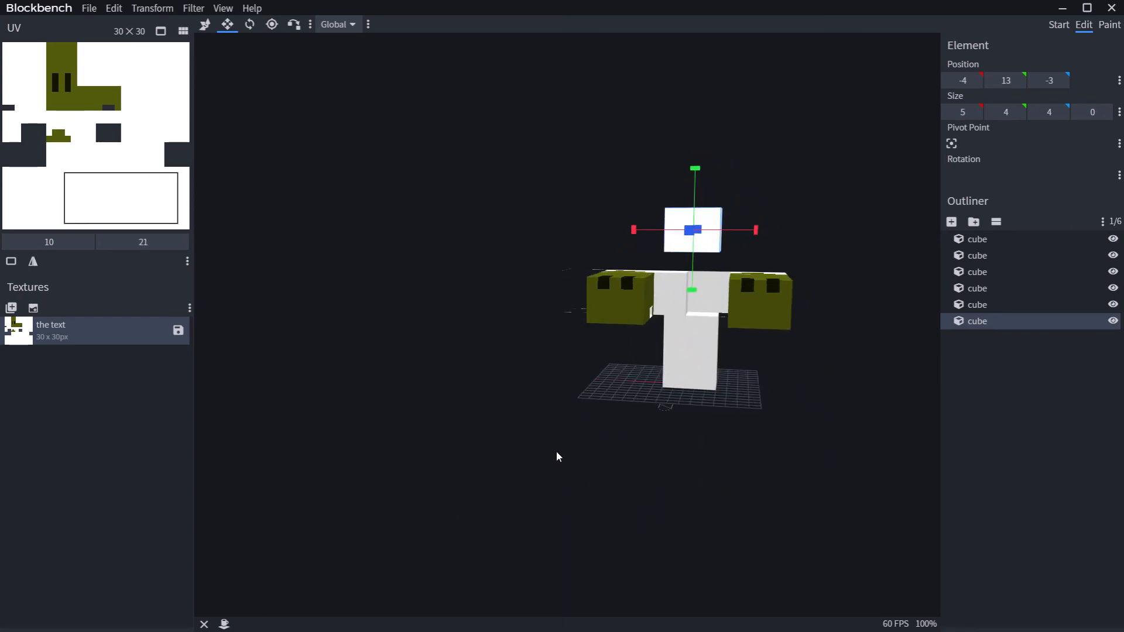
pyautogui.click(205, 24)
pyautogui.moveTo(695, 170); pyautogui.dragTo(699, 202)
pyautogui.moveTo(915, 402); pyautogui.dragTo(521, 486)
pyautogui.moveTo(521, 488); pyautogui.dragTo(665, 512, button='right')
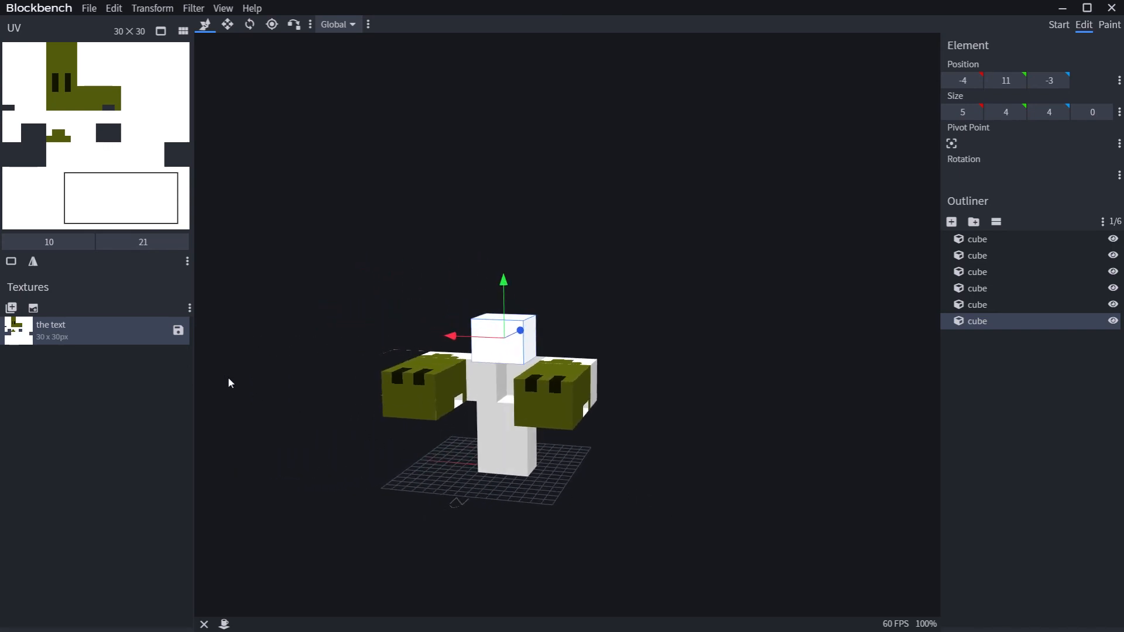
# Paint the head cube's front and side with olive #525b0b, then fill the whole cube with the Paint Bucket in Cube mode
pyautogui.click(1111, 24)
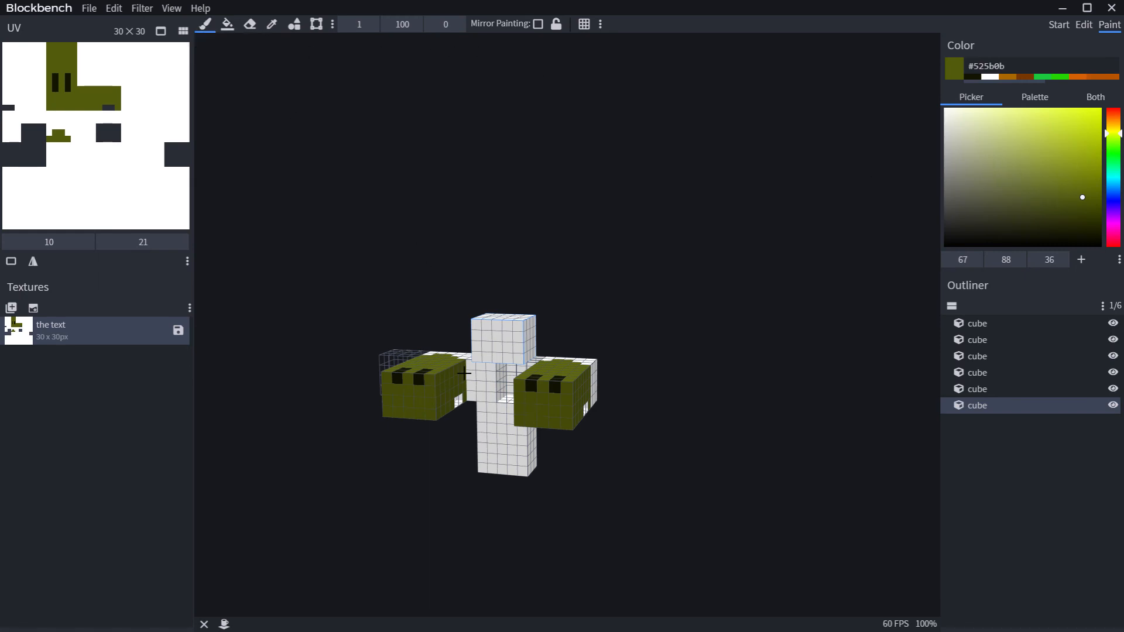
pyautogui.moveTo(476, 322)
pyautogui.mouseDown()
pyautogui.moveTo(479, 358)
pyautogui.moveTo(531, 364)
pyautogui.moveTo(494, 328)
pyautogui.moveTo(494, 345)
pyautogui.moveTo(526, 354)
pyautogui.moveTo(542, 326)
pyautogui.moveTo(535, 366)
pyautogui.moveTo(541, 351)
pyautogui.moveTo(526, 330)
pyautogui.mouseUp()
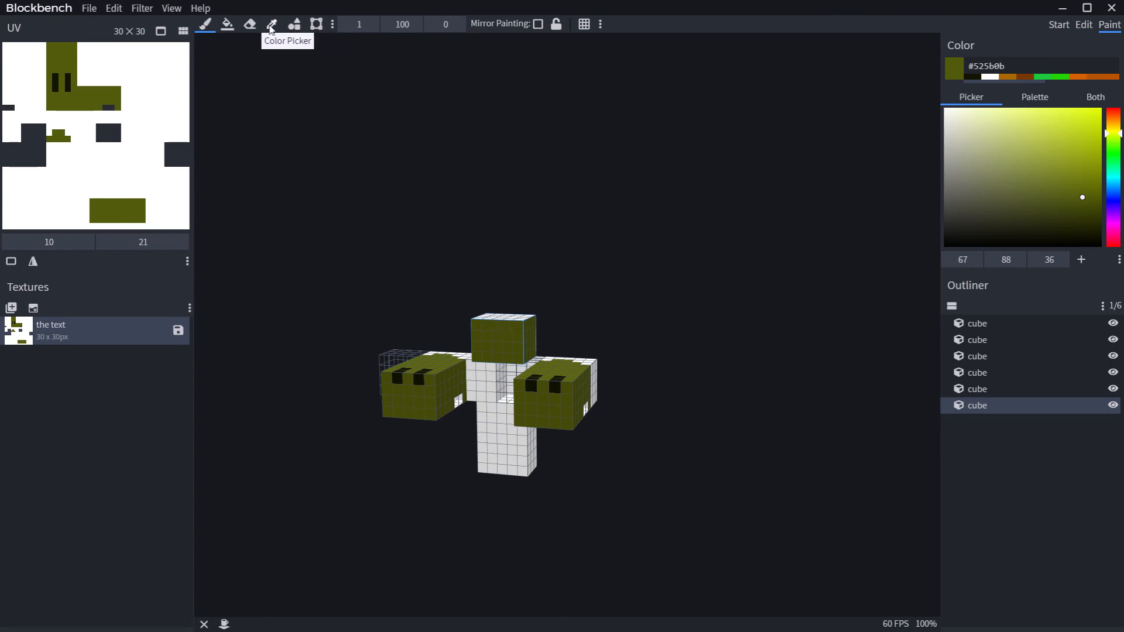
pyautogui.click(227, 24)
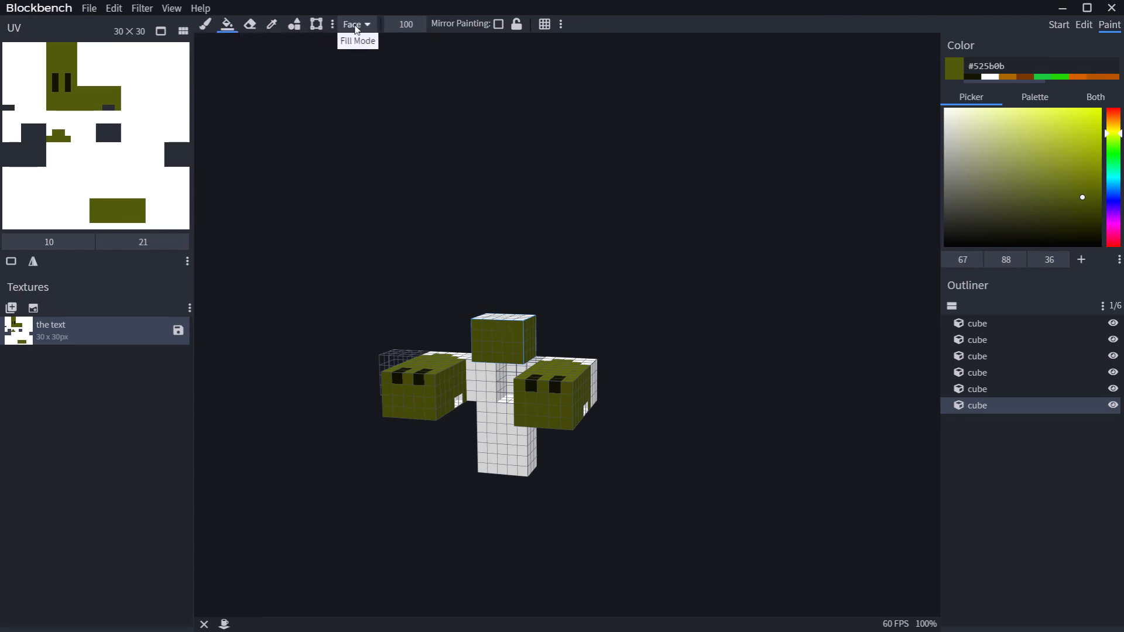
pyautogui.click(355, 24)
pyautogui.click(365, 58)
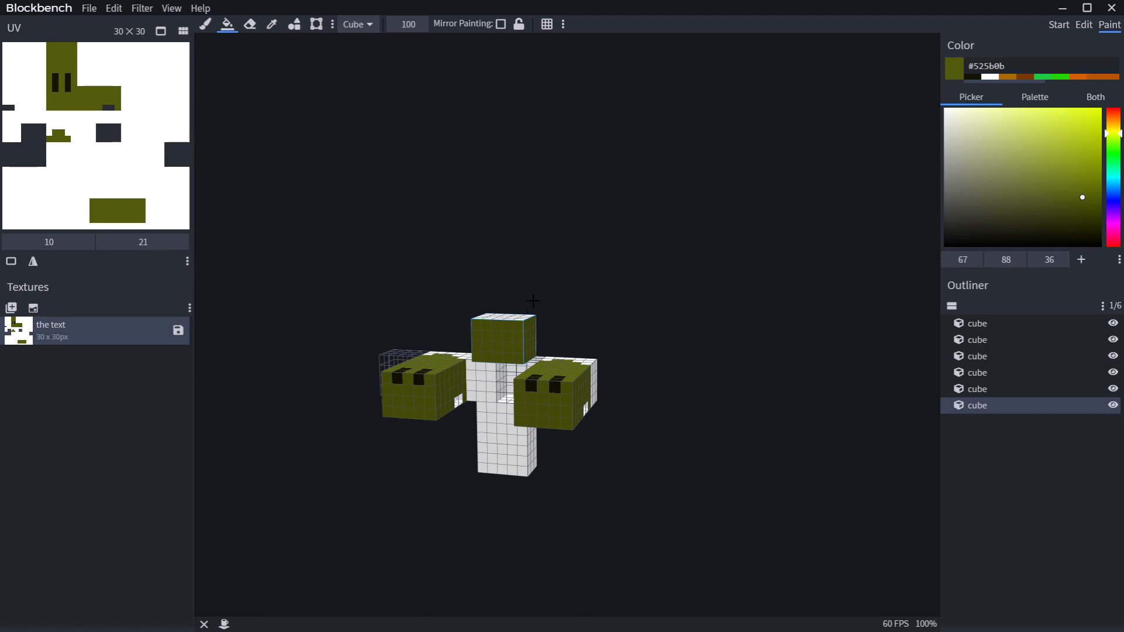
pyautogui.click(507, 327)
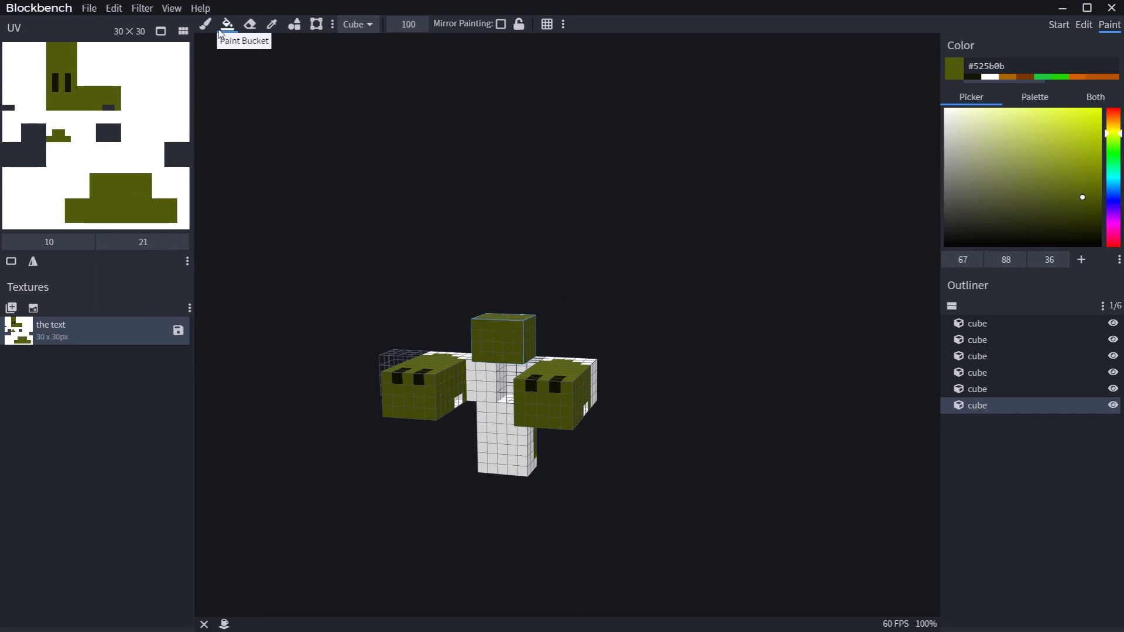
# Paint the head's face in black #000000 with two single-pixel eyes and a mouth along the lower edge with raised corners
pyautogui.click(205, 24)
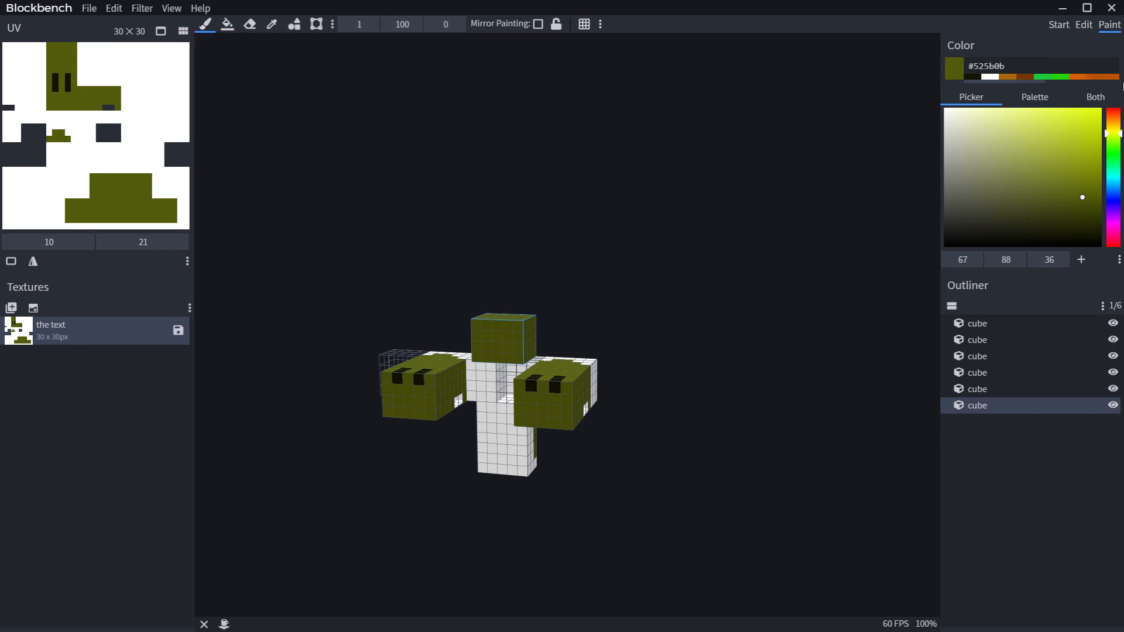
pyautogui.moveTo(1083, 202); pyautogui.dragTo(899, 298)
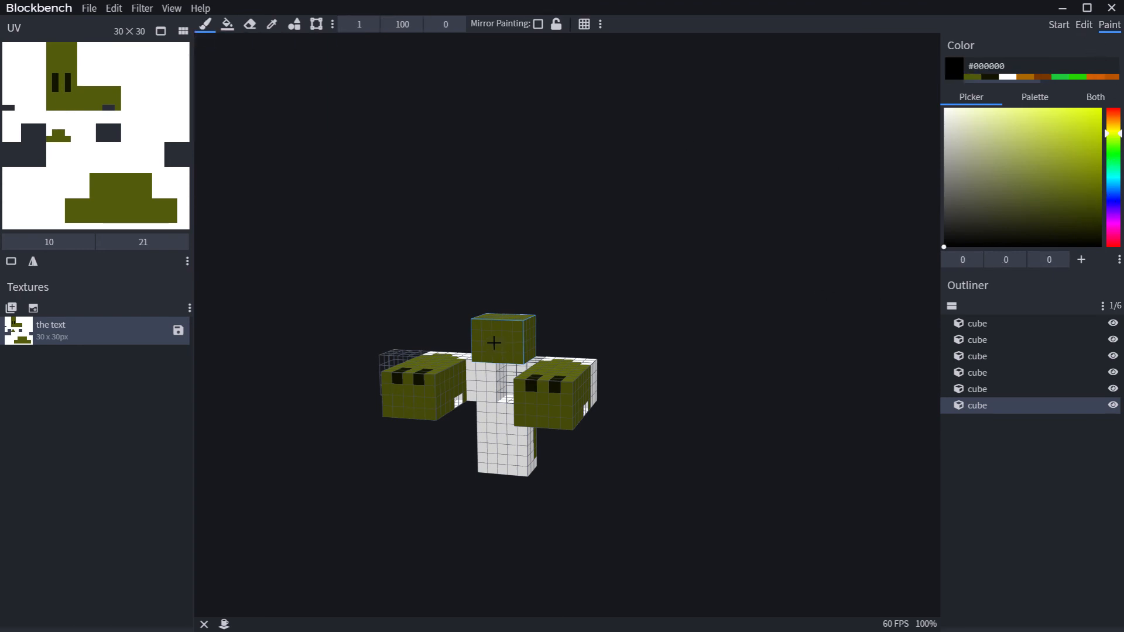
pyautogui.click(486, 325)
pyautogui.click(507, 338)
pyautogui.click(487, 346)
pyautogui.click(497, 357)
pyautogui.click(508, 357)
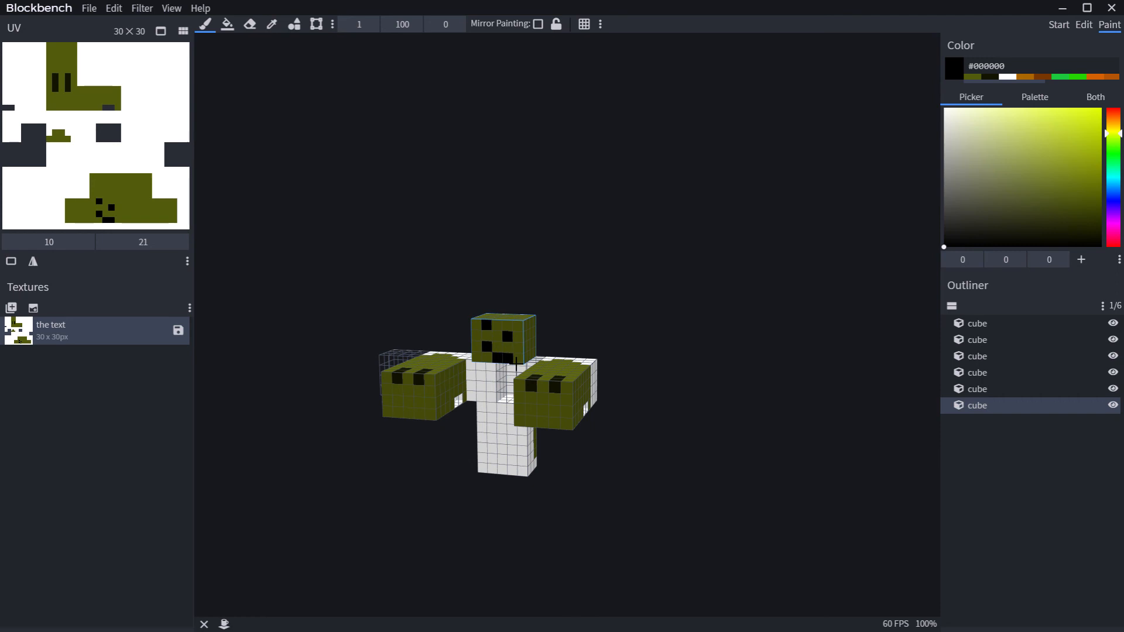
pyautogui.click(518, 358)
pyautogui.moveTo(669, 342); pyautogui.dragTo(481, 364)
pyautogui.click(473, 355)
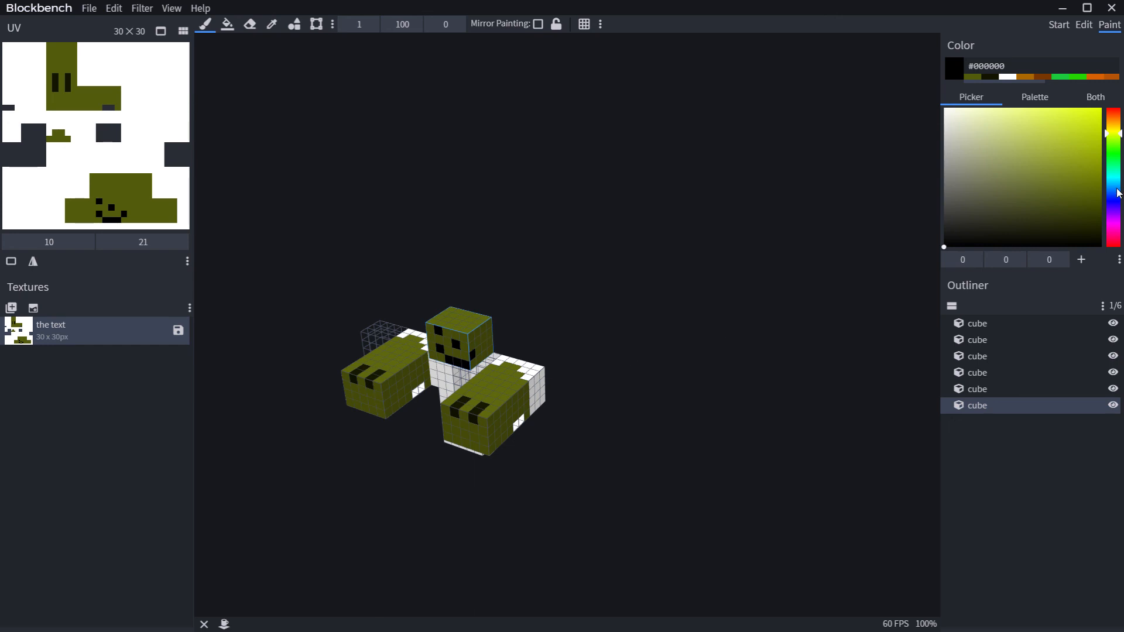
# Add another cube and raise it to Y position 15 on top of the head
pyautogui.click(1084, 24)
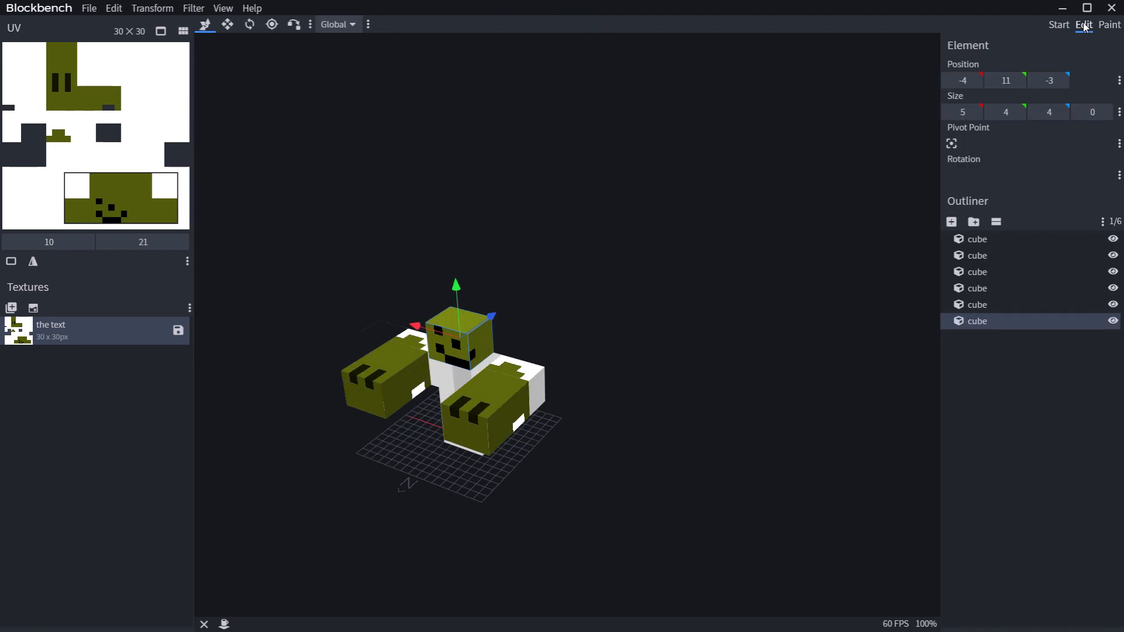
pyautogui.click(951, 221)
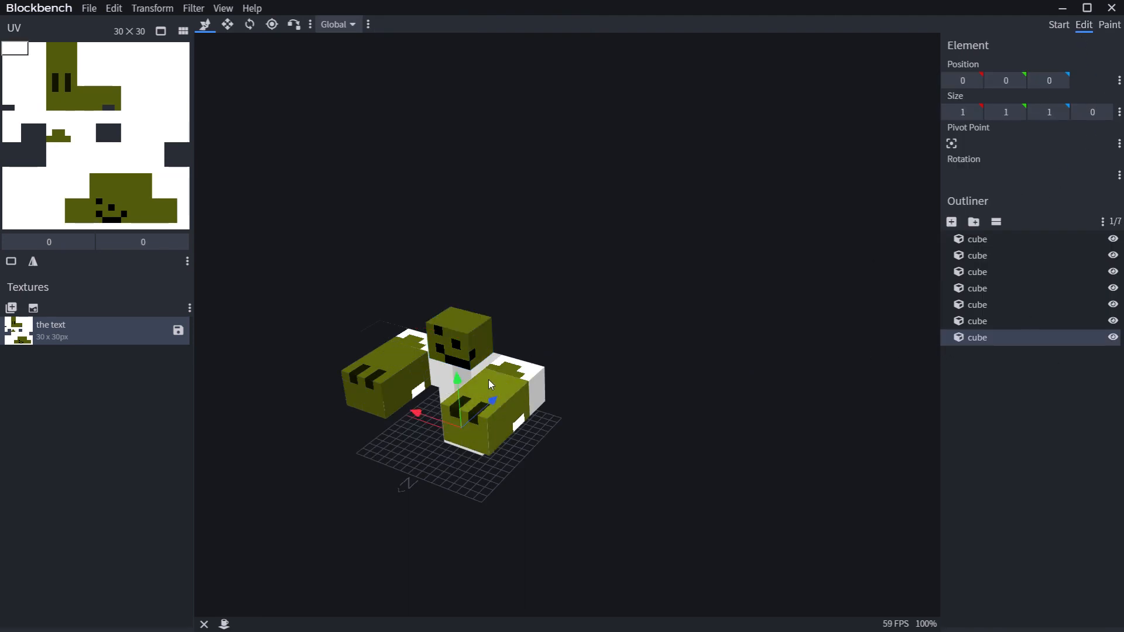
pyautogui.moveTo(459, 377); pyautogui.dragTo(461, 256)
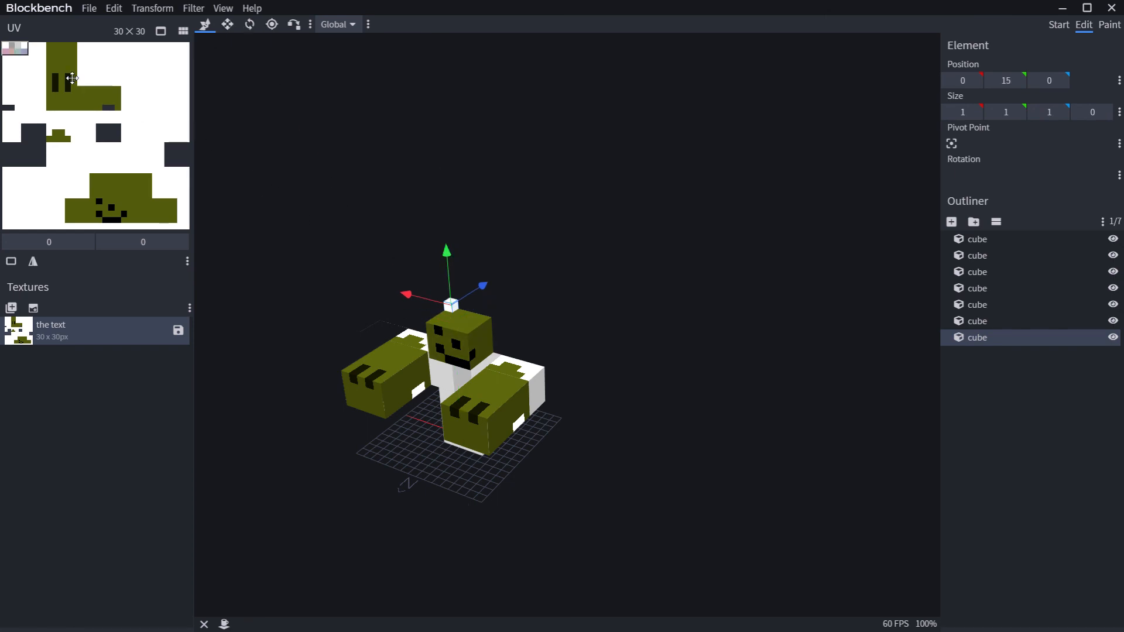
# Resize the cube on top of the head to 3 × 2 × 2 and place its UV area at 0, 21 on the texture
pyautogui.moveTo(22, 57); pyautogui.dragTo(28, 208)
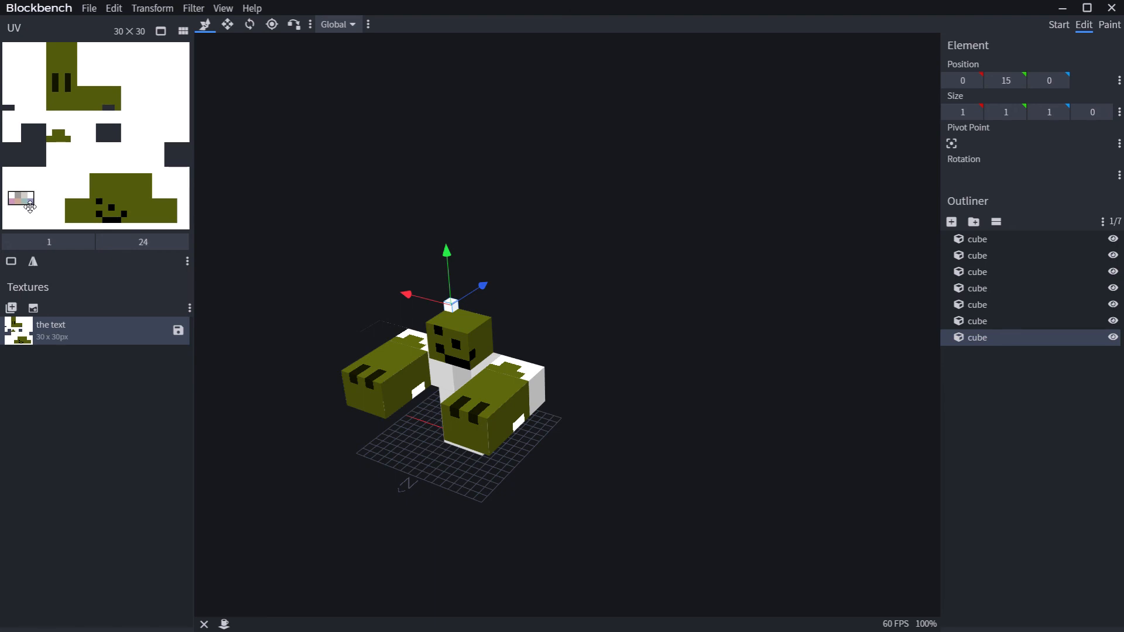
pyautogui.click(227, 24)
pyautogui.moveTo(506, 317)
pyautogui.mouseDown()
pyautogui.moveTo(532, 327)
pyautogui.moveTo(522, 325)
pyautogui.mouseUp()
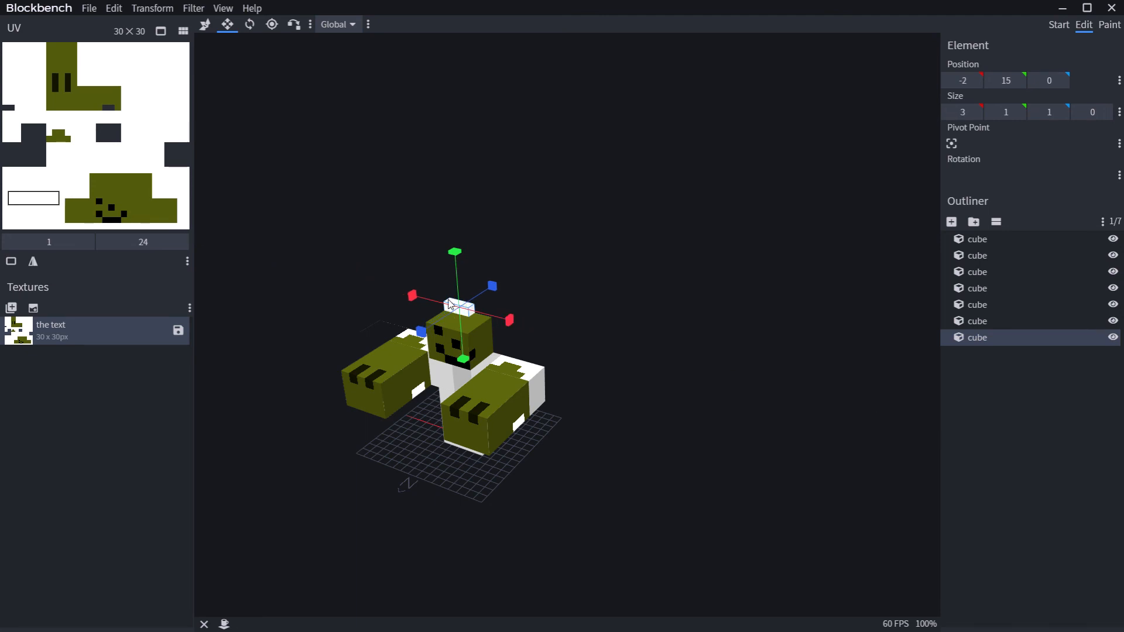
pyautogui.moveTo(455, 250); pyautogui.dragTo(454, 244)
pyautogui.moveTo(420, 325); pyautogui.dragTo(420, 331)
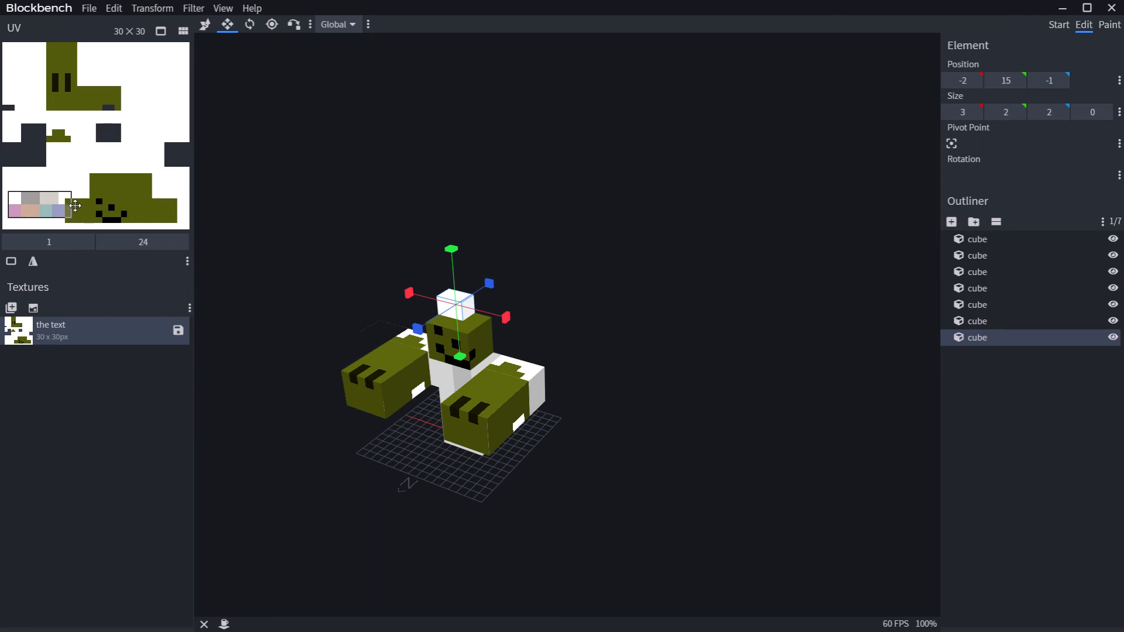
pyautogui.moveTo(72, 206); pyautogui.dragTo(52, 194)
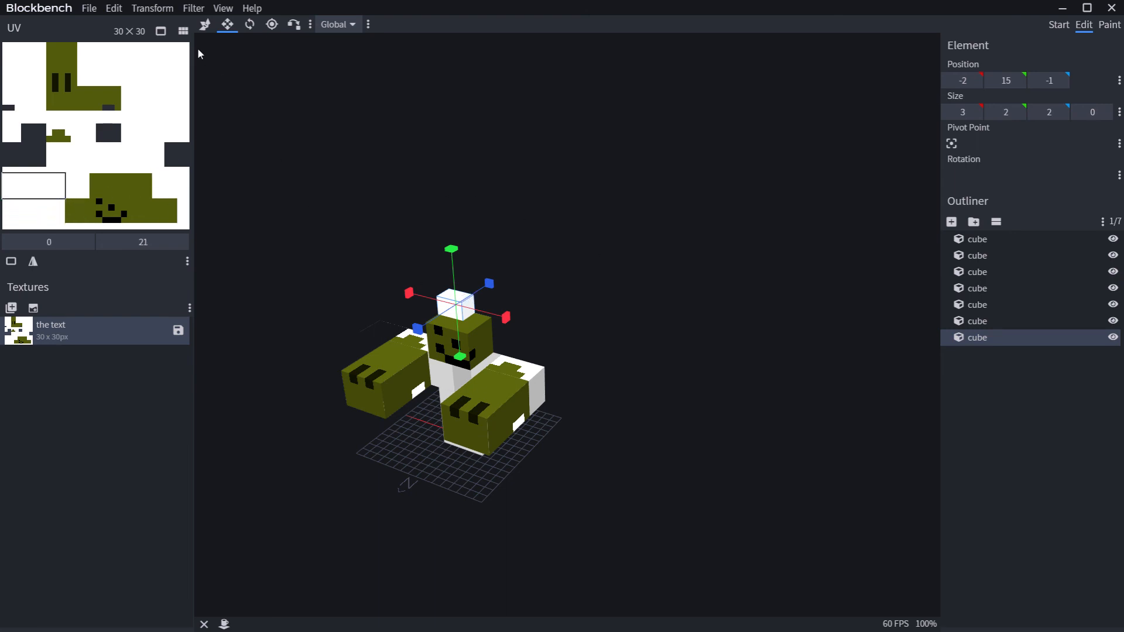
# Move the small top cube to X position -3 and Z position -2 so it sits centred on the head
pyautogui.click(205, 32)
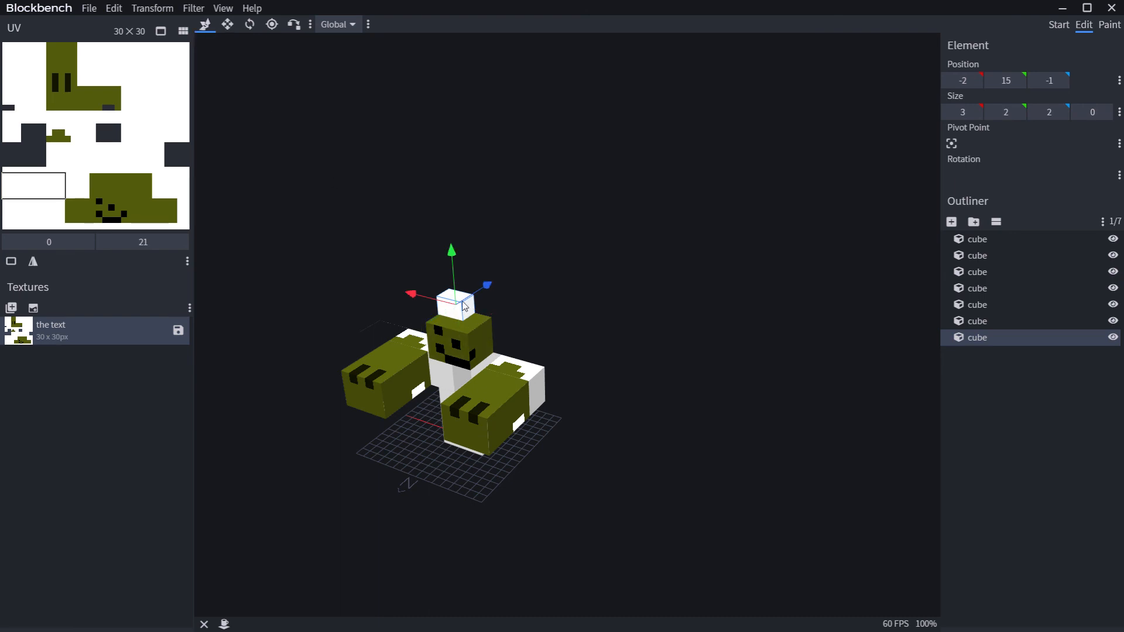
pyautogui.moveTo(410, 293)
pyautogui.mouseDown()
pyautogui.moveTo(433, 301)
pyautogui.moveTo(423, 292)
pyautogui.mouseUp()
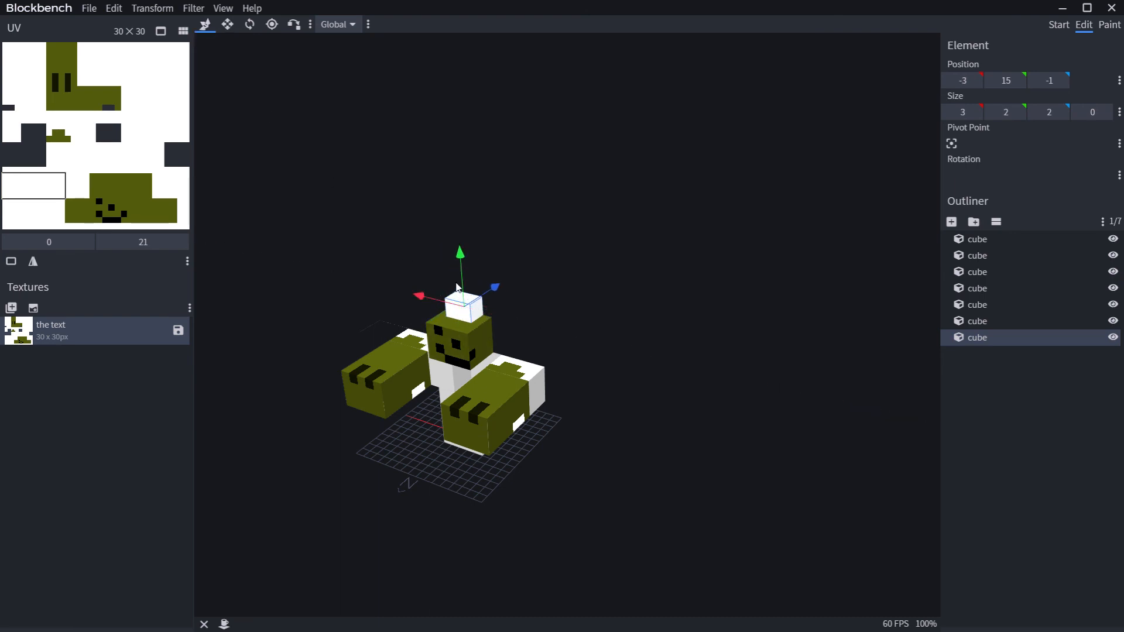
pyautogui.moveTo(494, 289); pyautogui.dragTo(488, 298)
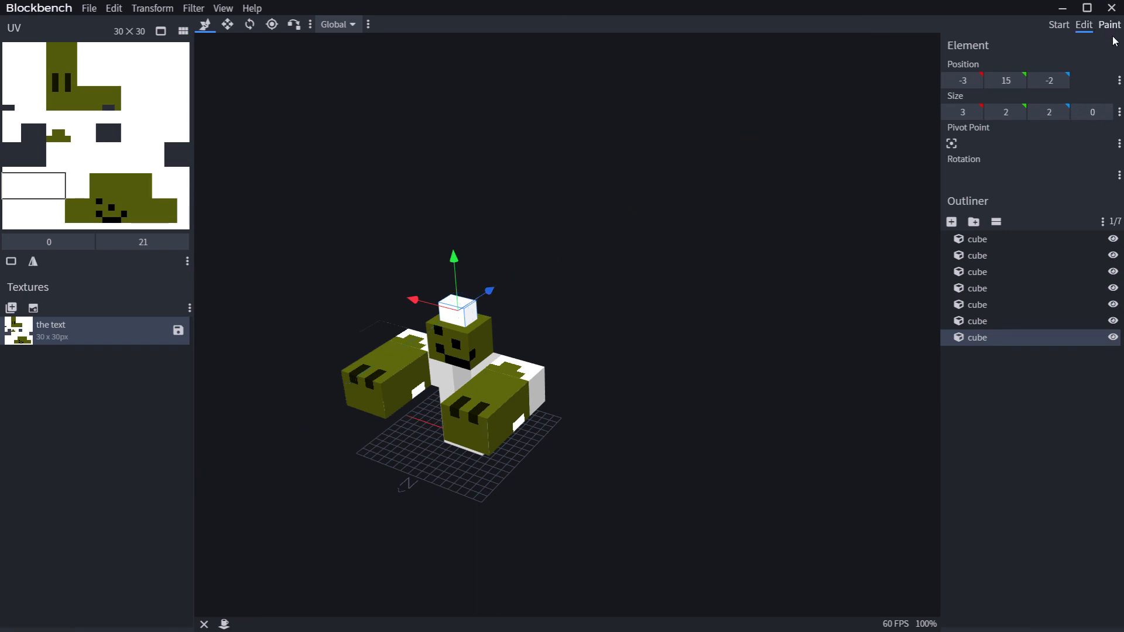
pyautogui.click(249, 26)
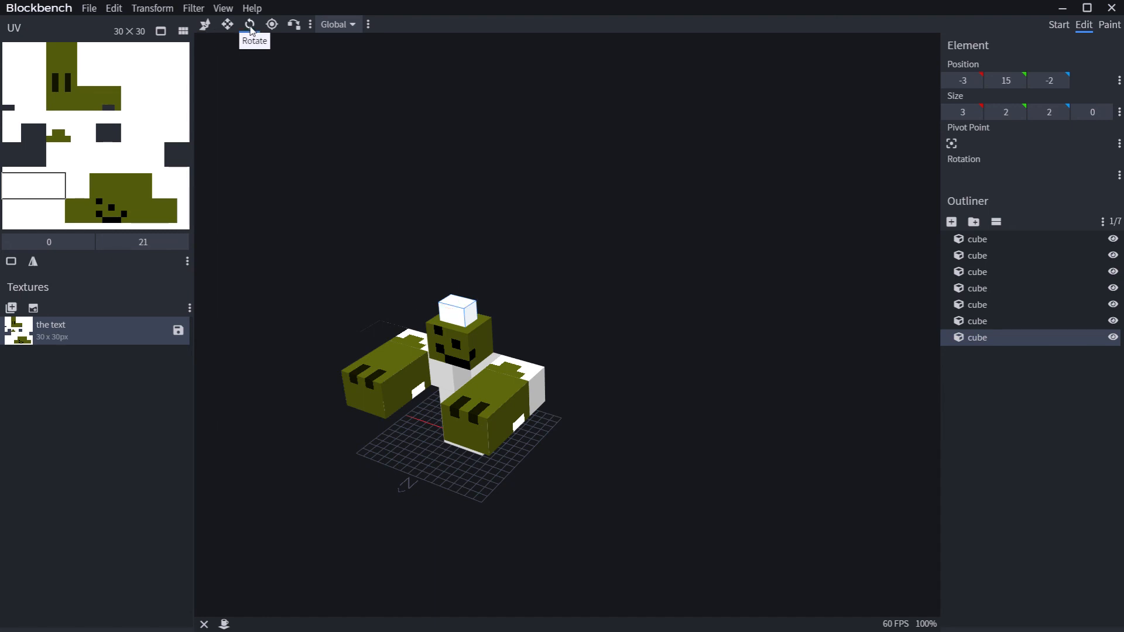
# Sample olive #525b0b from the head's side and fill the whole top cube with the Paint Bucket in Cube mode
pyautogui.click(1108, 26)
pyautogui.click(224, 30)
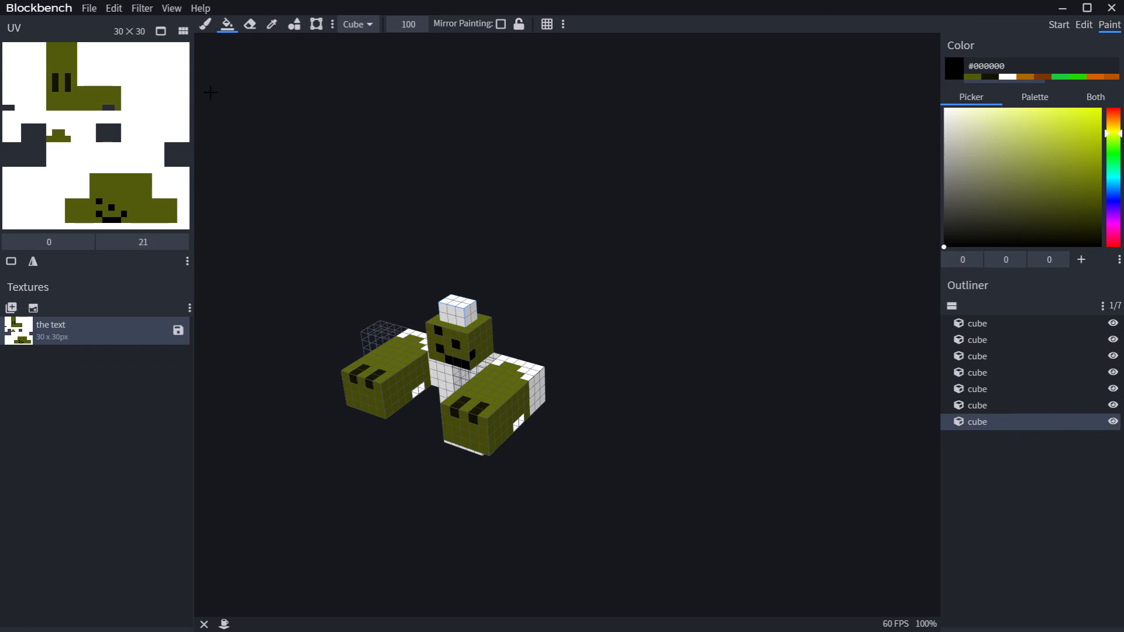
pyautogui.click(271, 24)
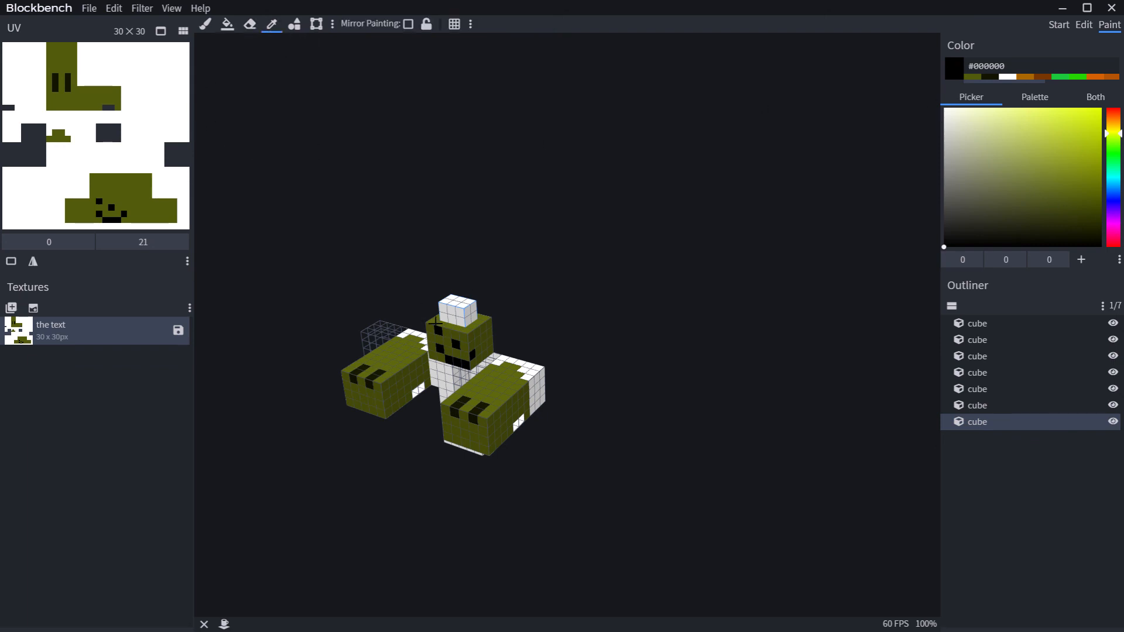
pyautogui.click(478, 338)
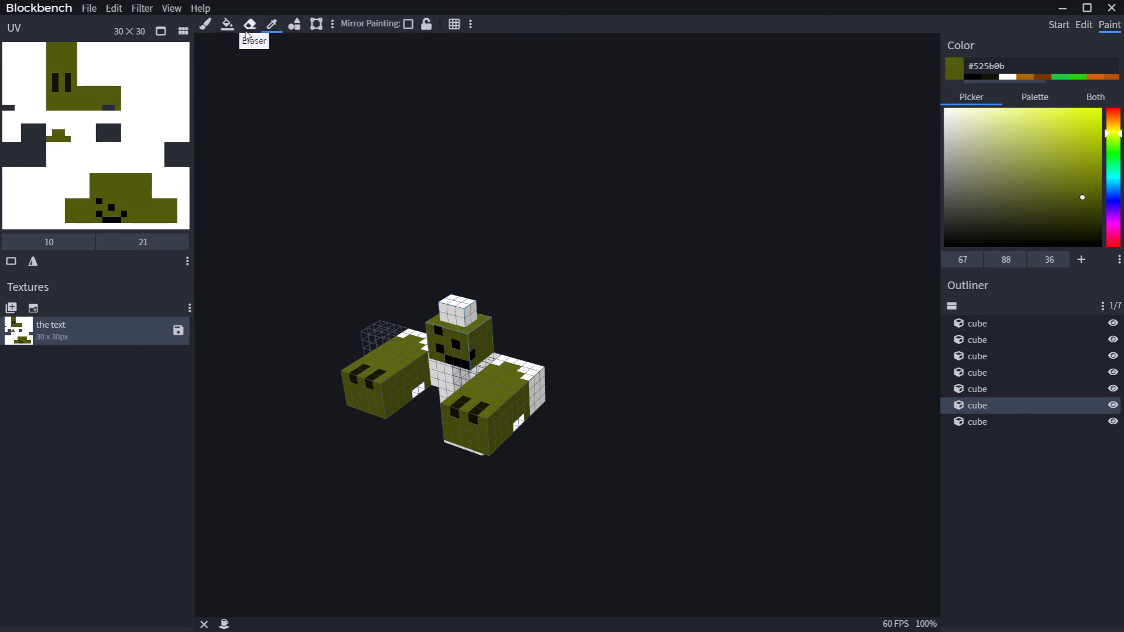
pyautogui.click(231, 27)
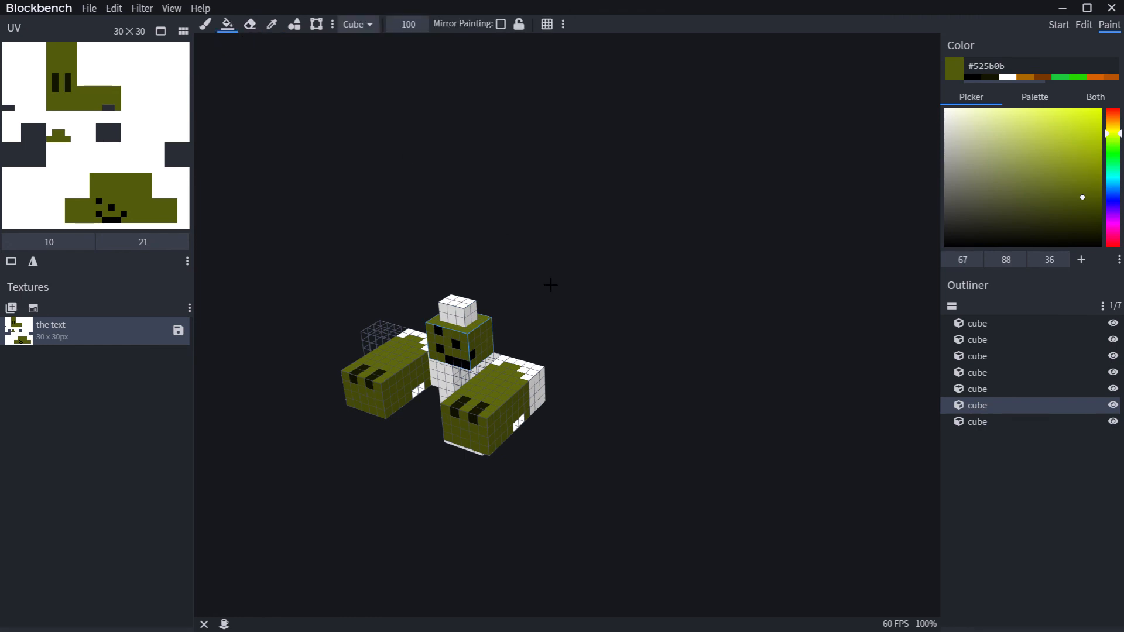
pyautogui.click(471, 313)
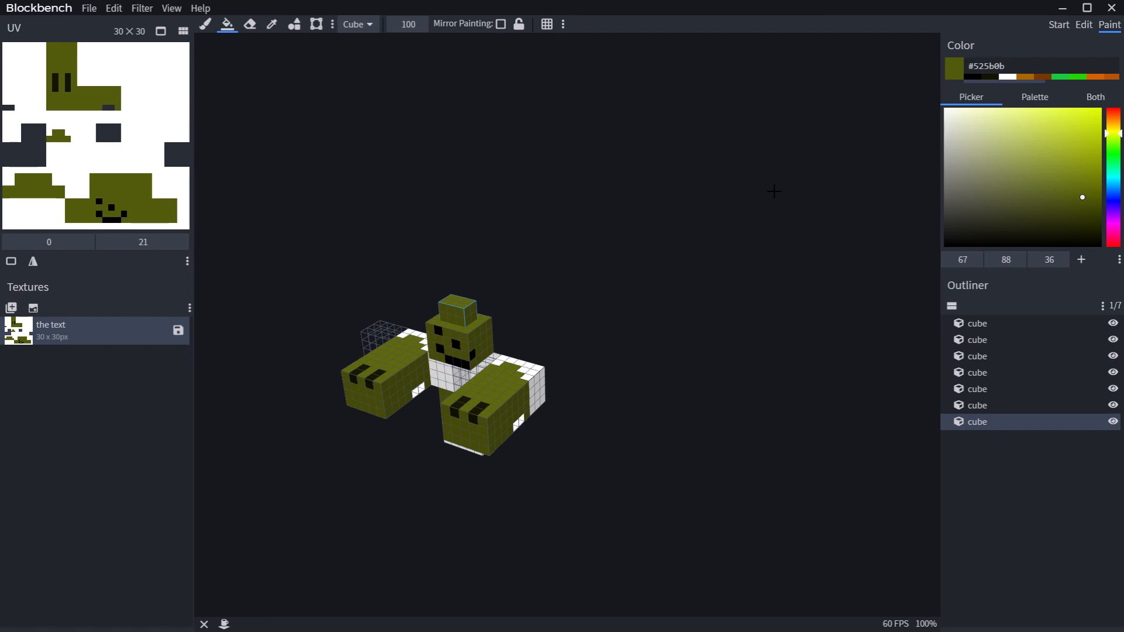
# Look over the available model export formats and save the project
pyautogui.click(89, 9)
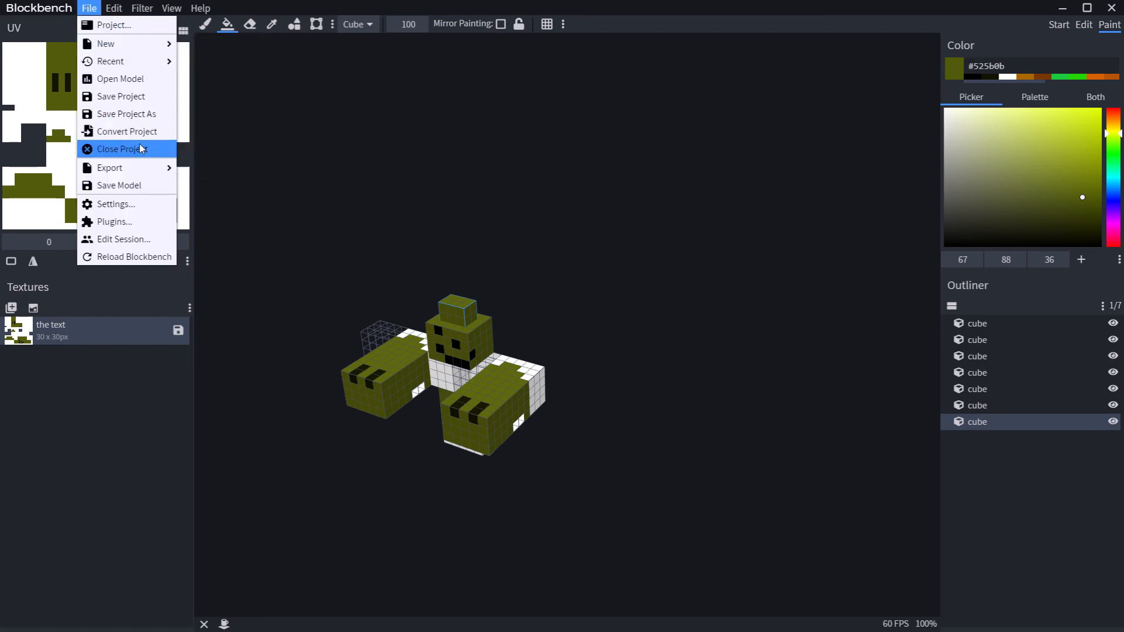
pyautogui.moveTo(149, 171)
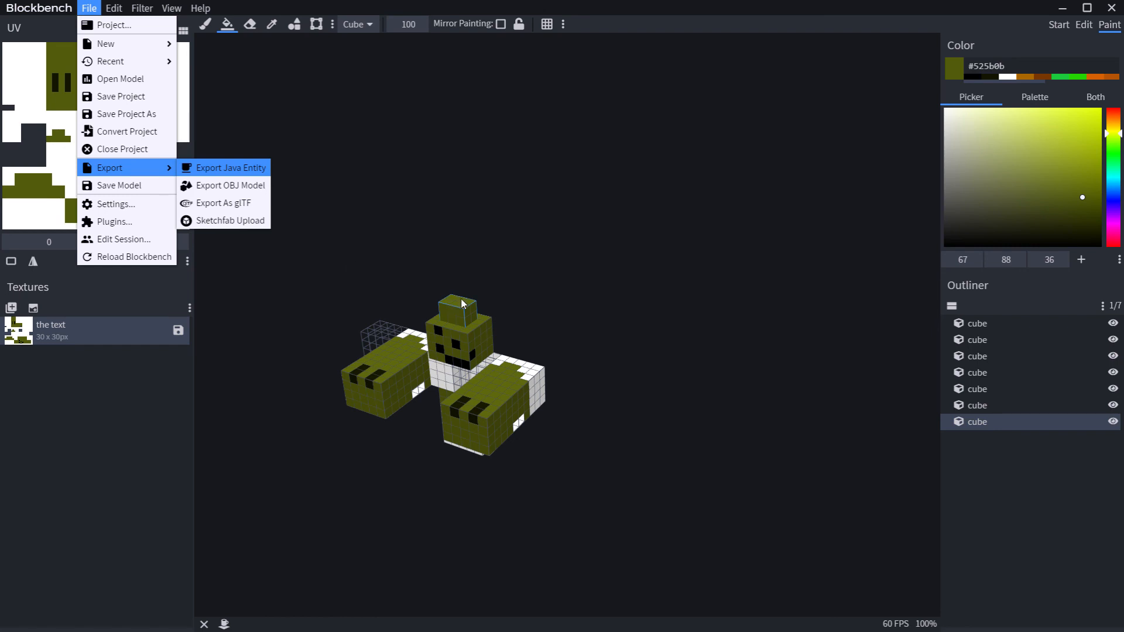
pyautogui.hotkey('ctrl', 's')
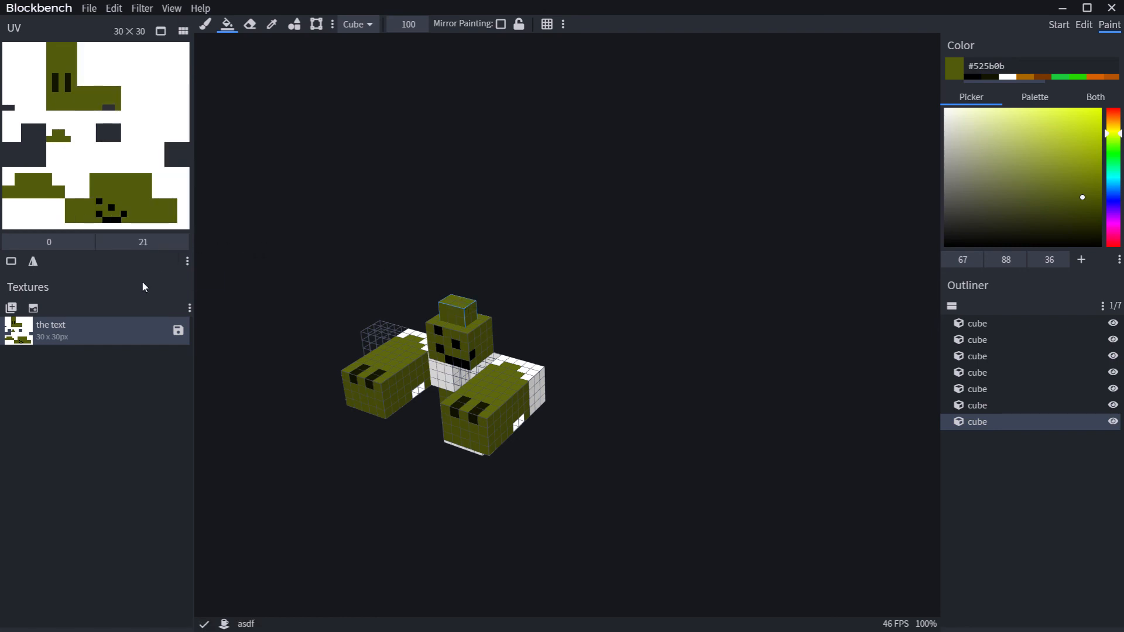